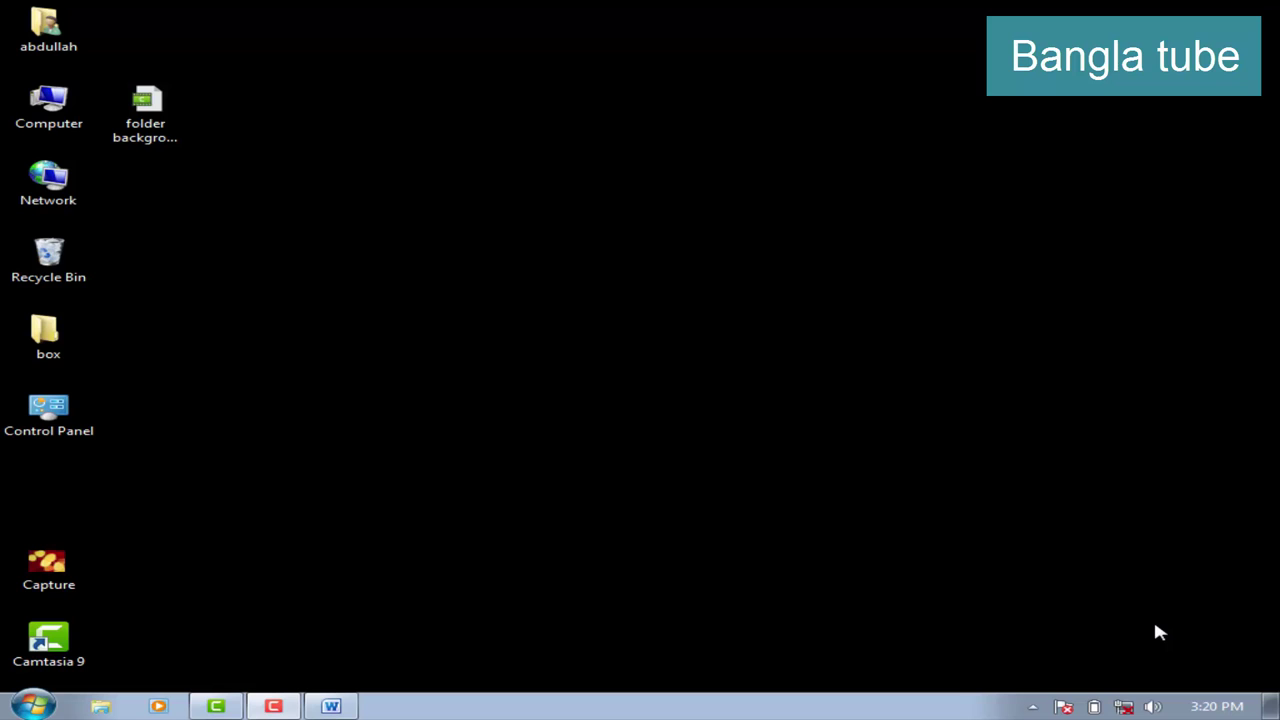
right_click(316, 452)
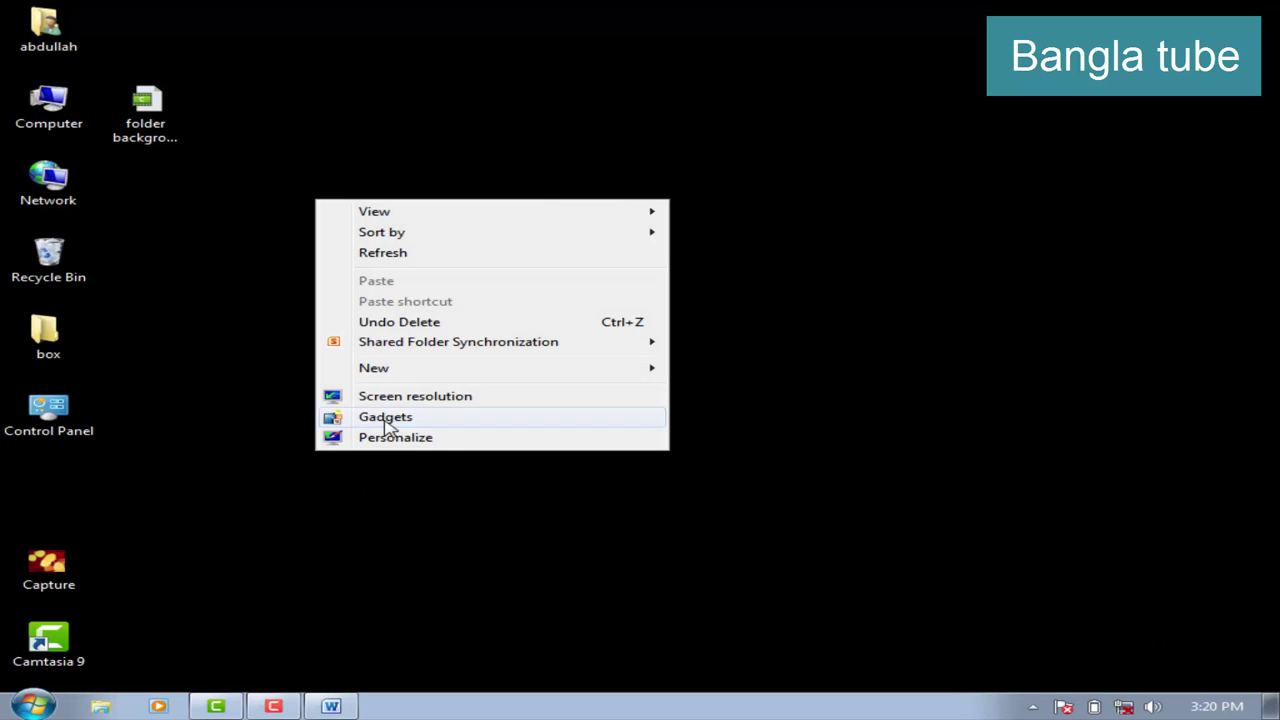
left_click(380, 257)
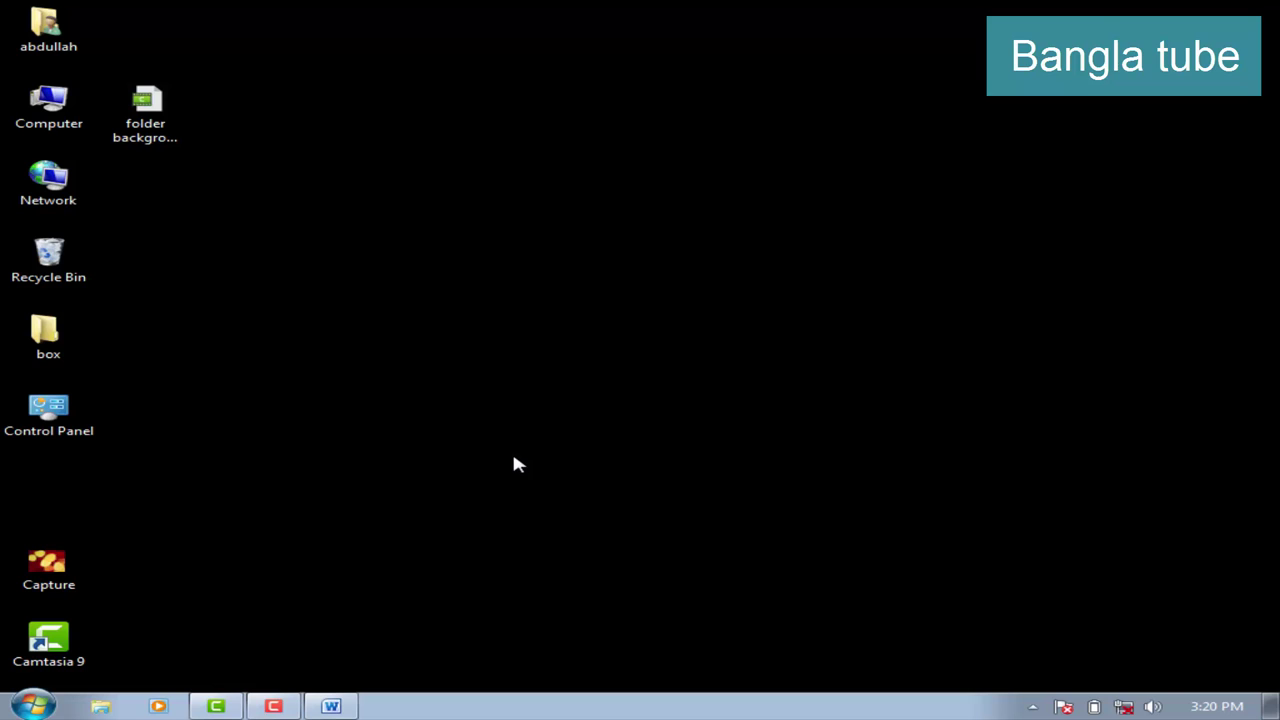
right_click(416, 347)
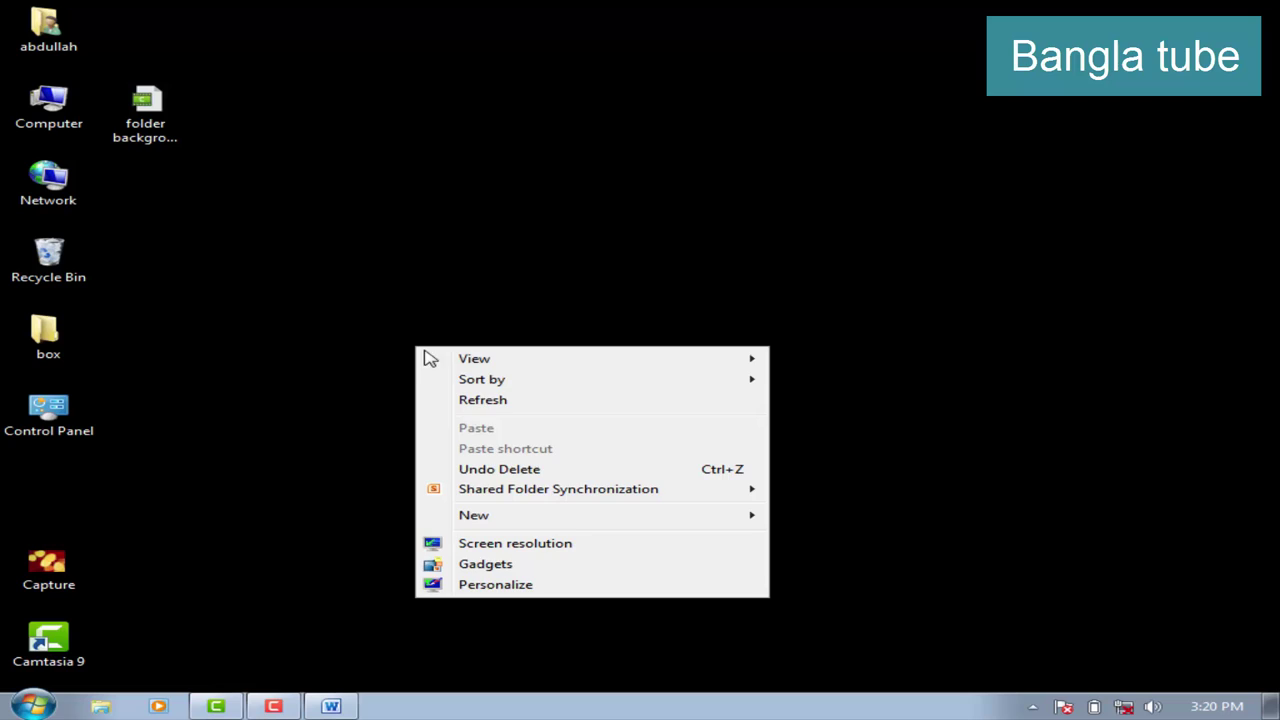
left_click(486, 400)
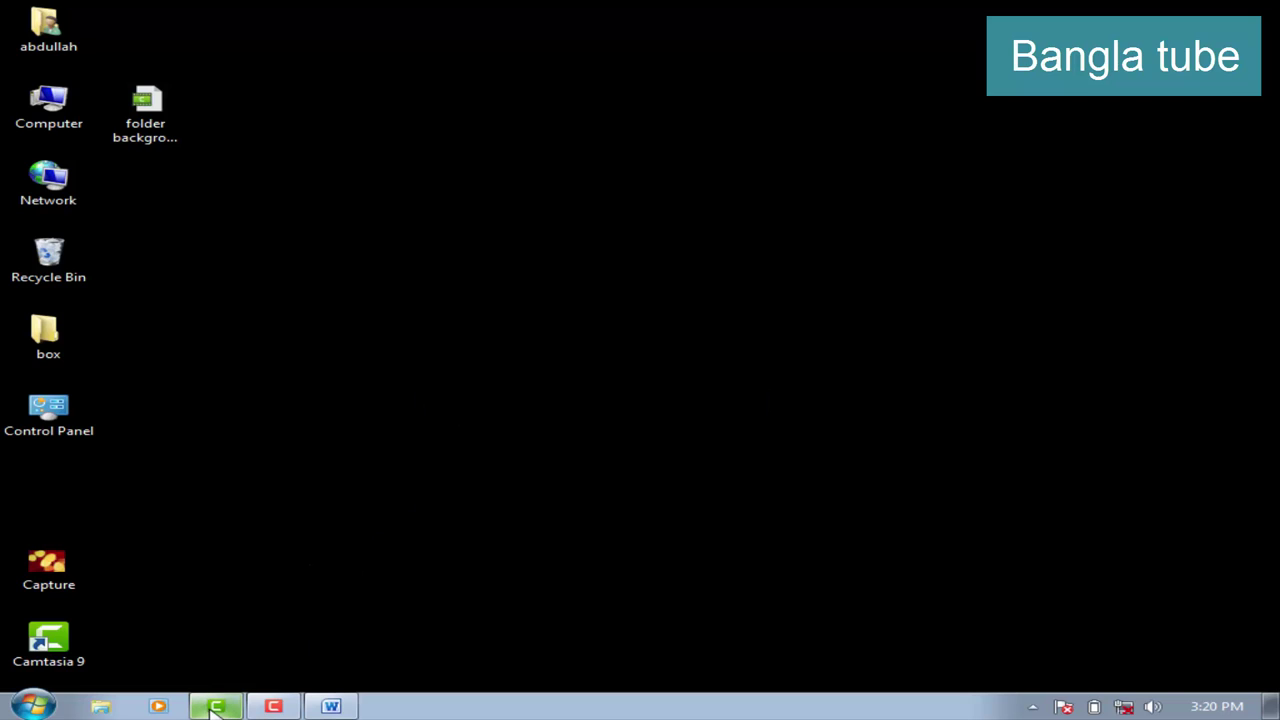
Bring up Camtasia, switch to the tutorial document in Word, and review its numbered list of Camtasia topics.
mouse_move(213, 710)
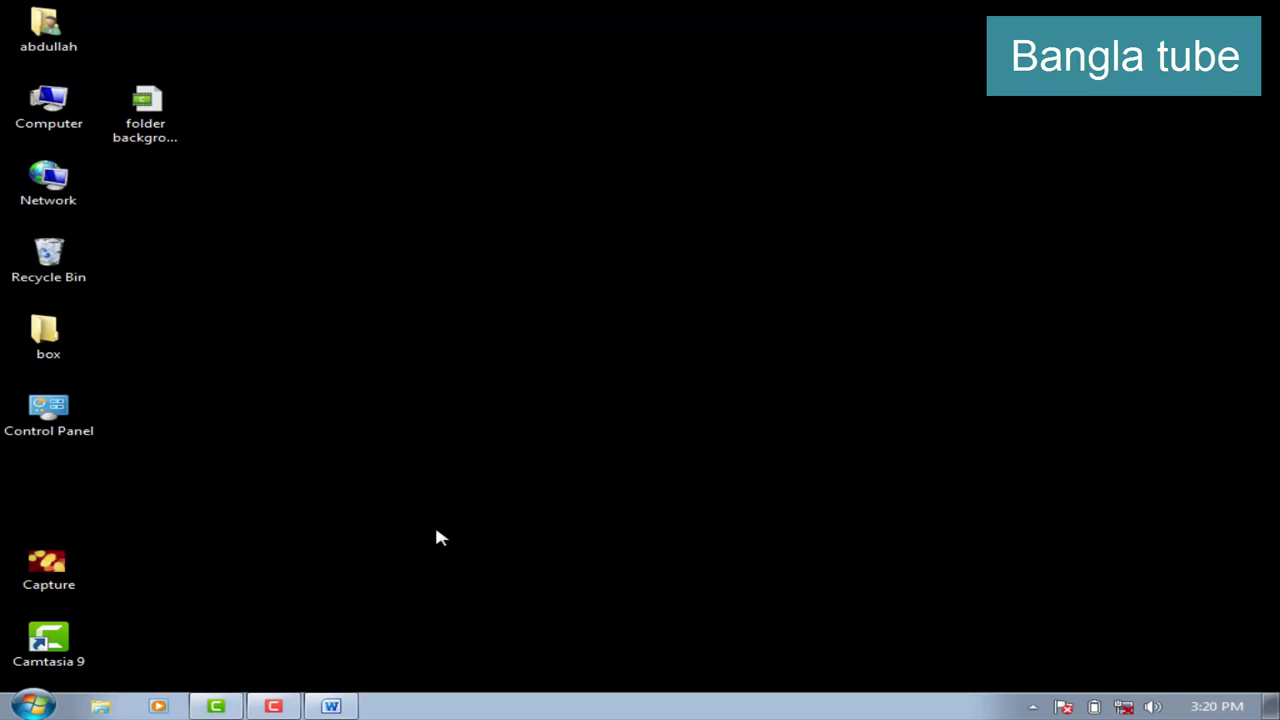
left_click(216, 706)
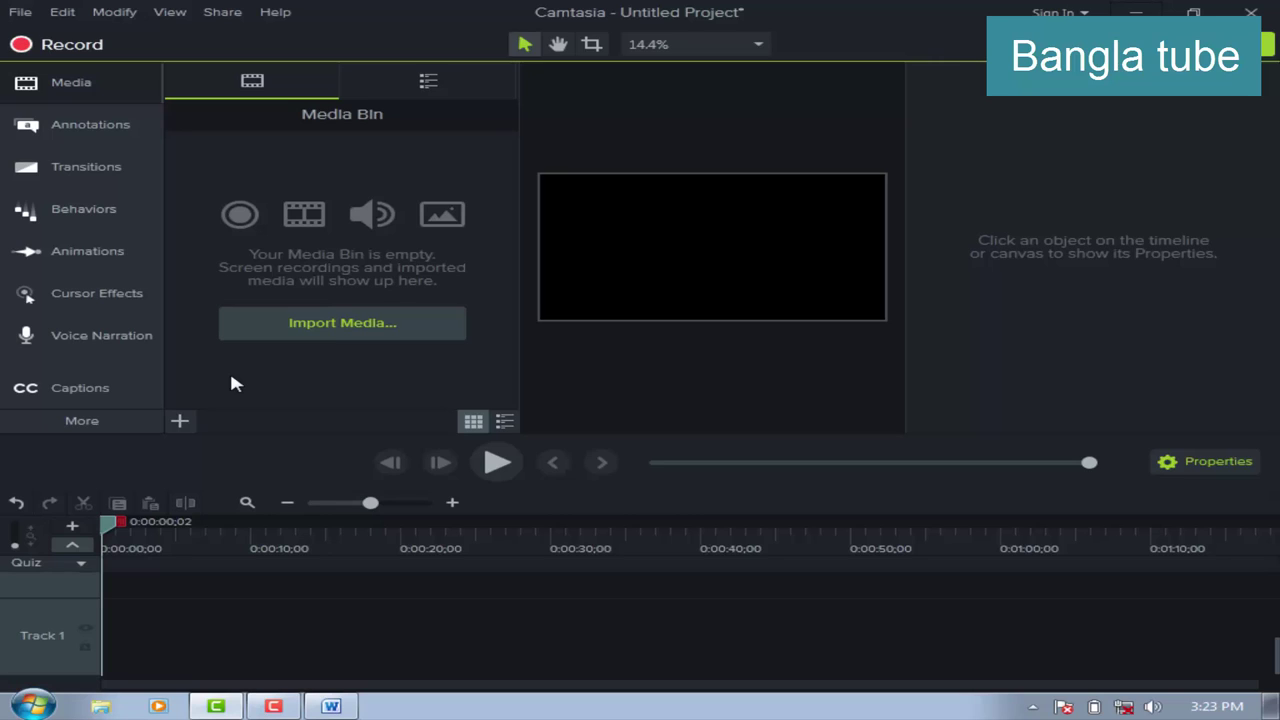
left_click(331, 706)
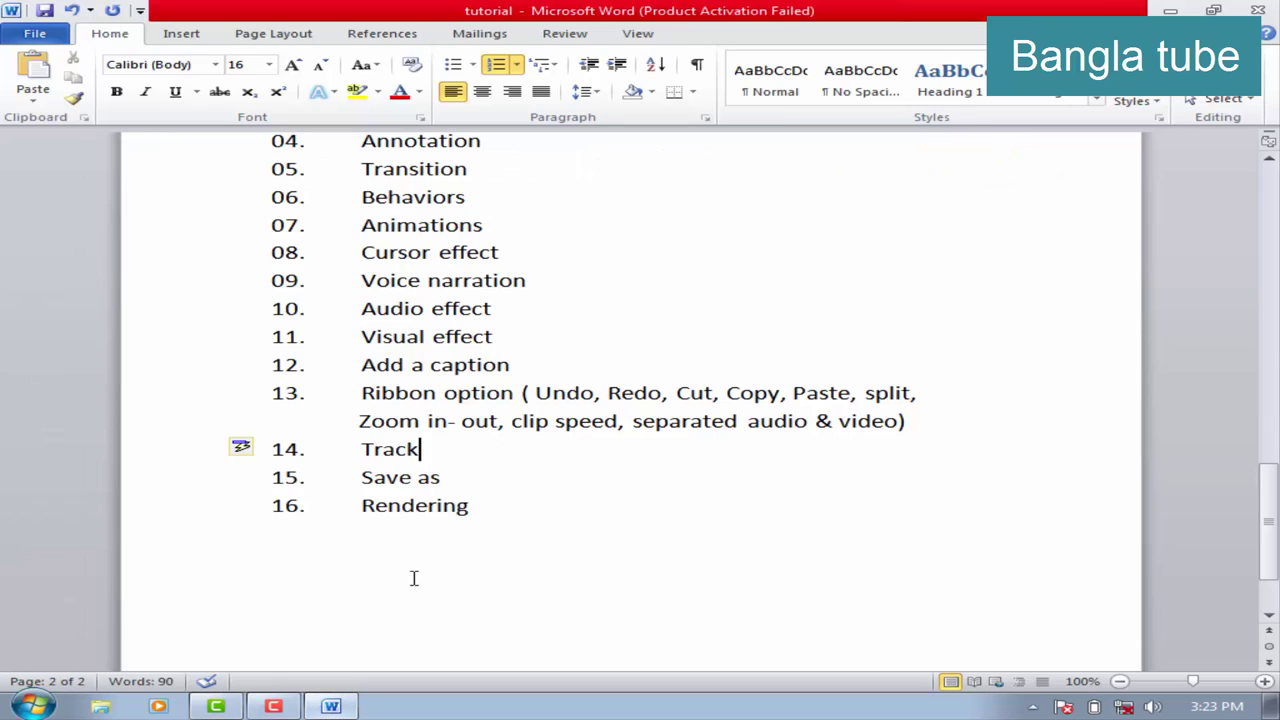
left_click(497, 558)
key("ctrl+Home")
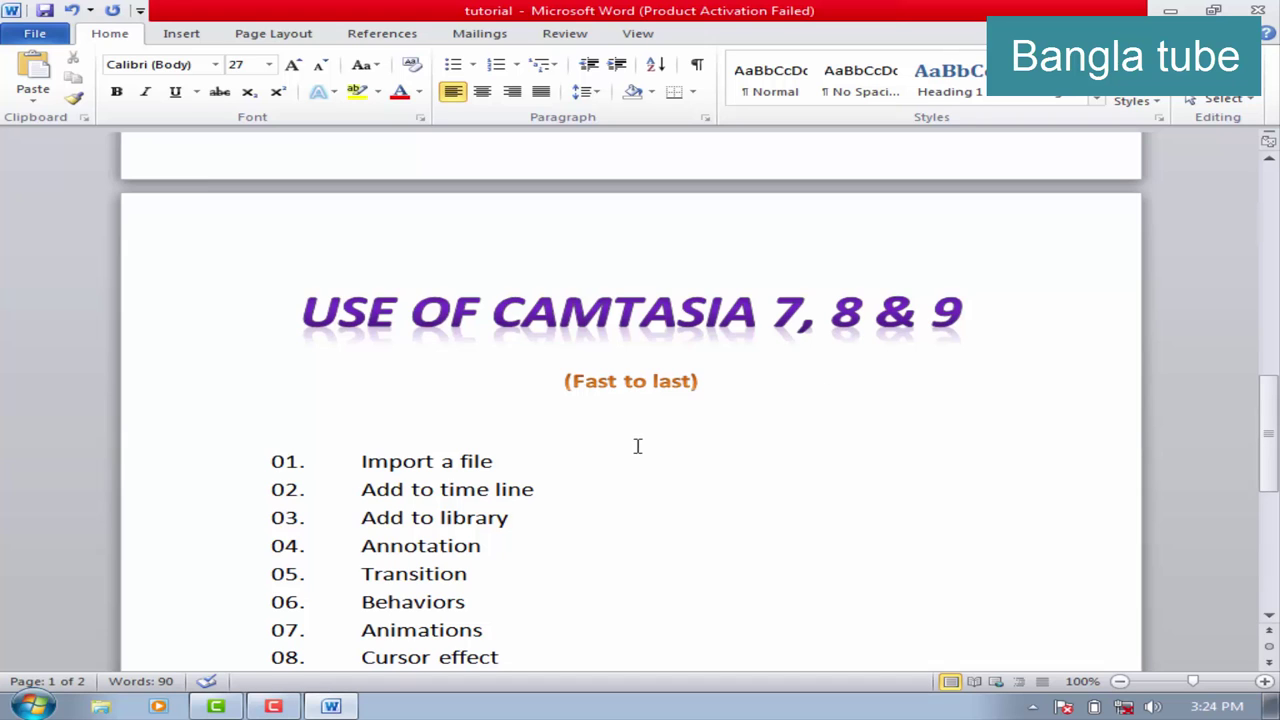
scroll(486, 466, "down", 3)
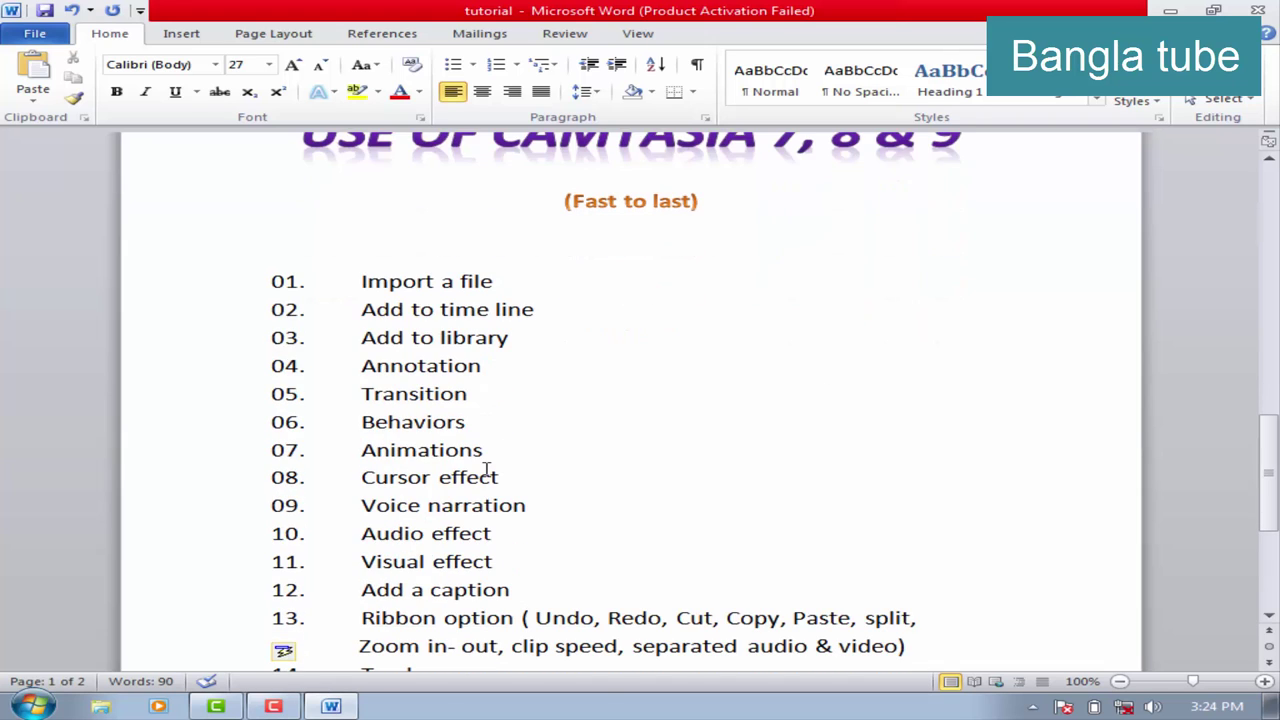
scroll(486, 466, "up", 2)
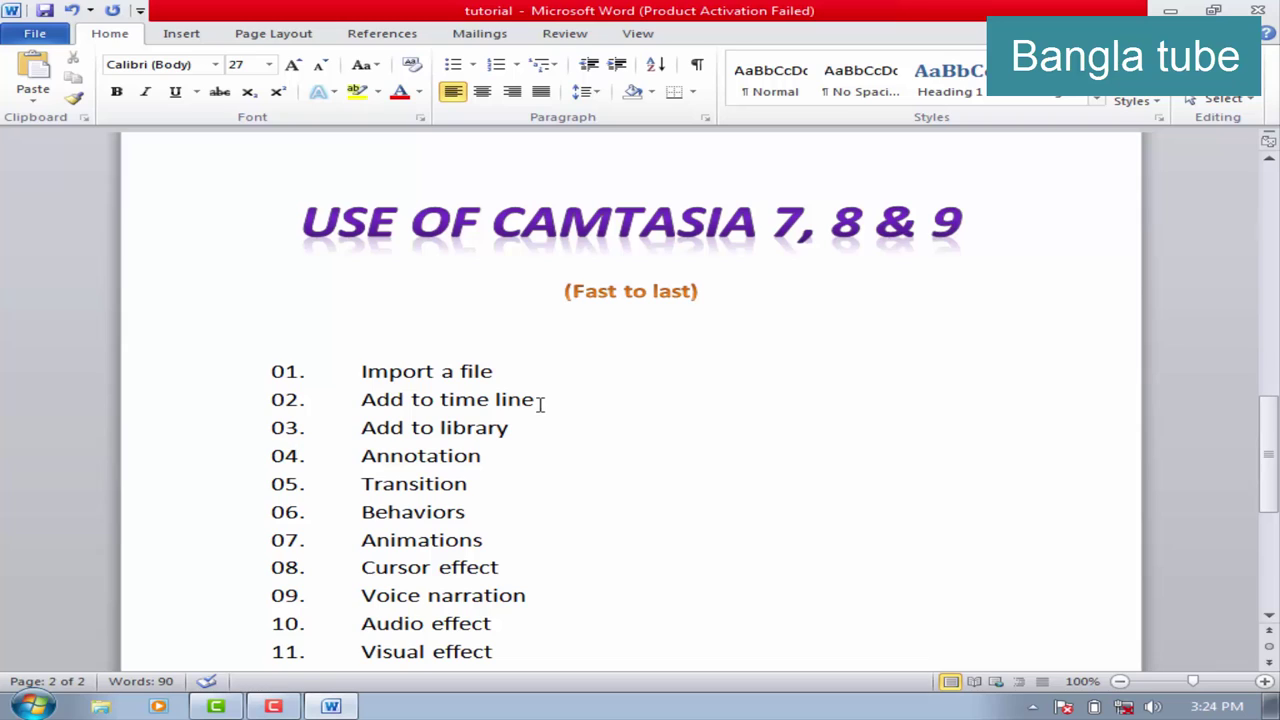
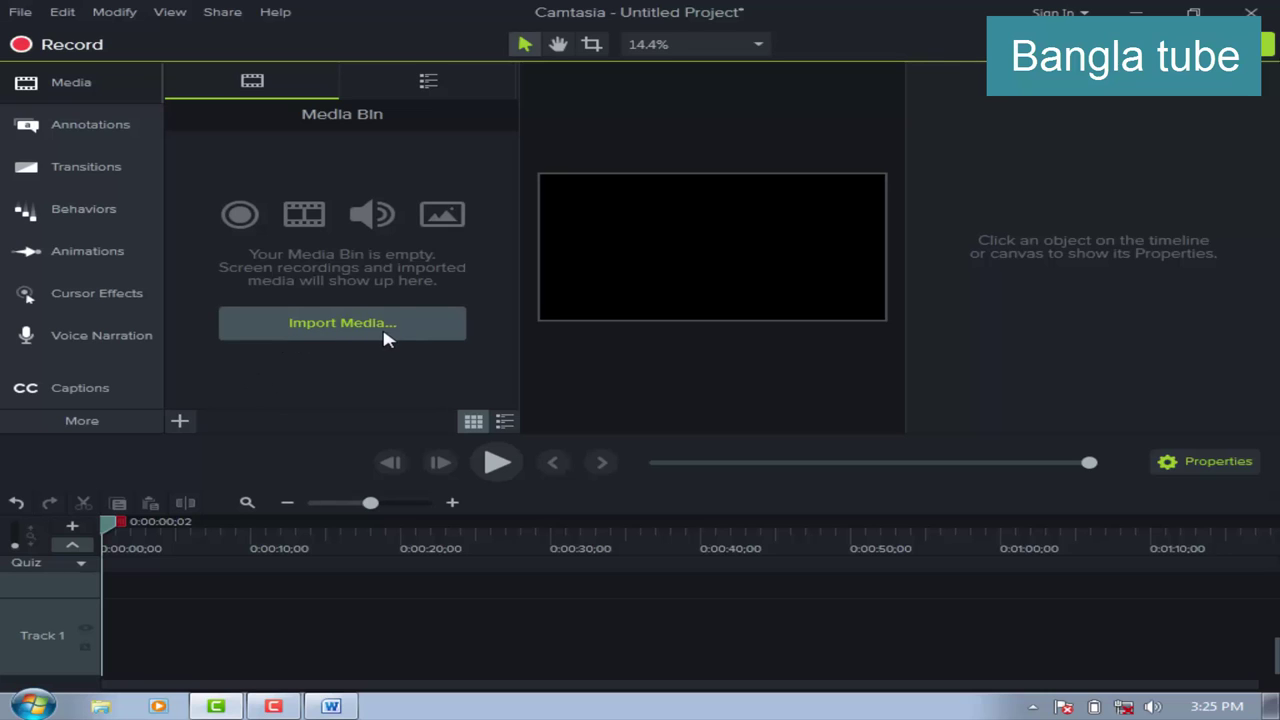
Start importing media and browse from Desktop through Computer to Local Disk (E:).
left_click(342, 323)
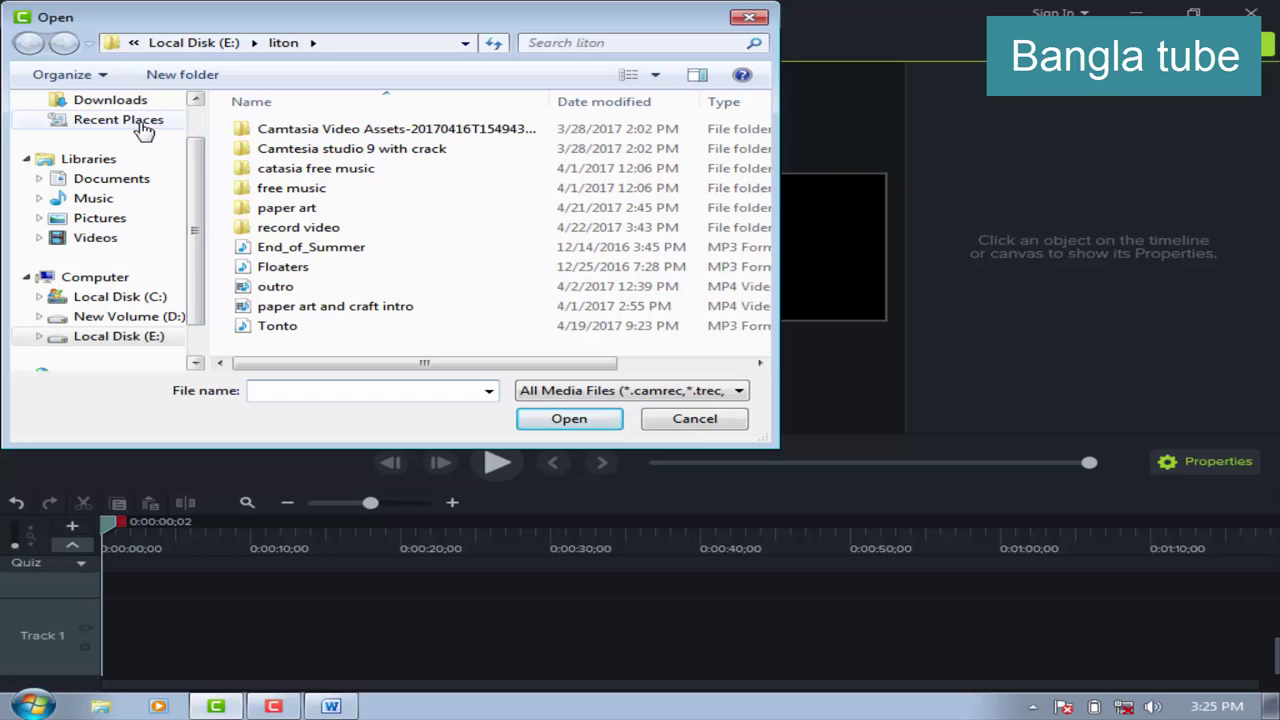
left_click_drag(194, 188, 199, 152)
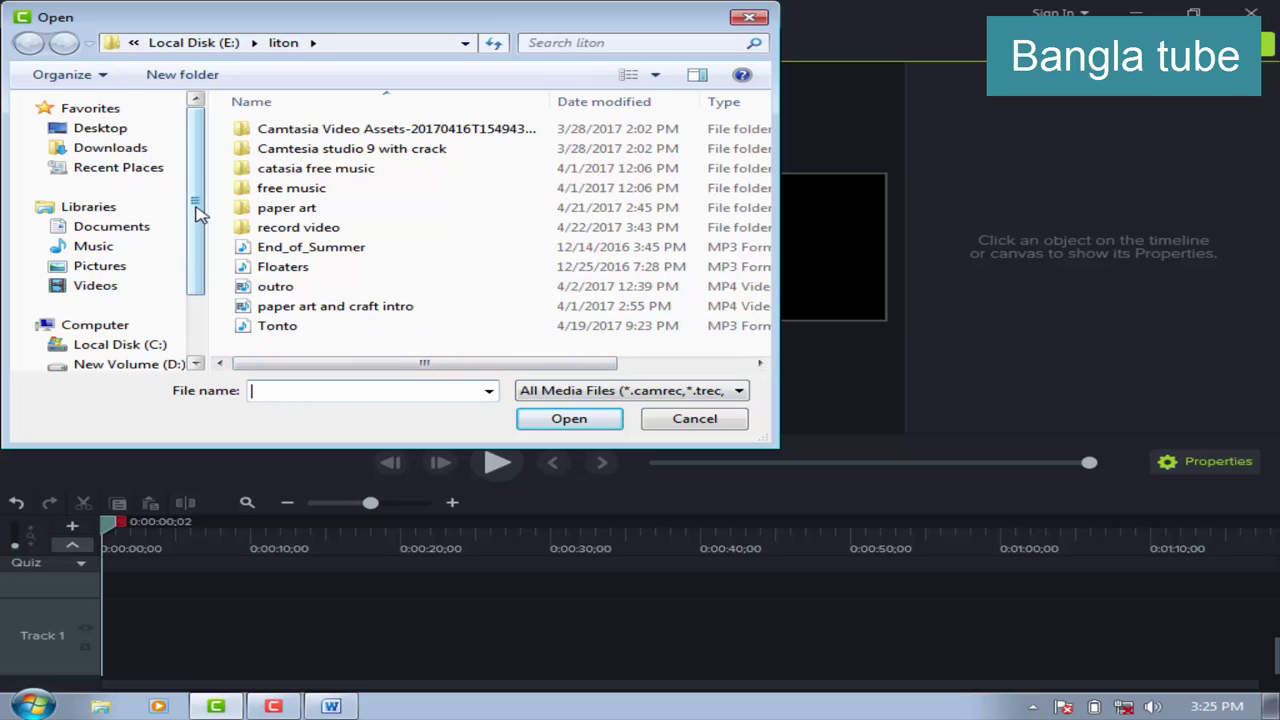
mouse_move(197, 210)
left_mouse_down()
mouse_move(193, 272)
mouse_move(197, 204)
left_mouse_up()
mouse_move(197, 203)
left_mouse_down()
mouse_move(196, 252)
mouse_move(195, 199)
left_mouse_up()
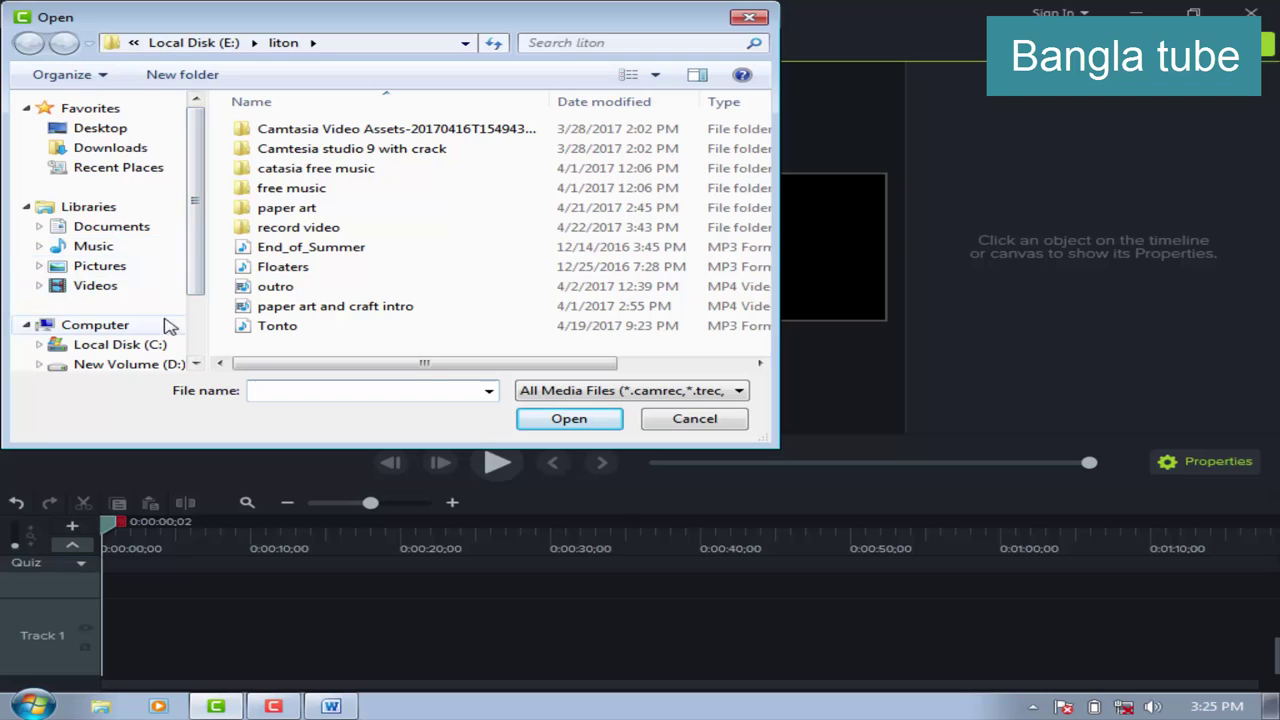
left_click(120, 133)
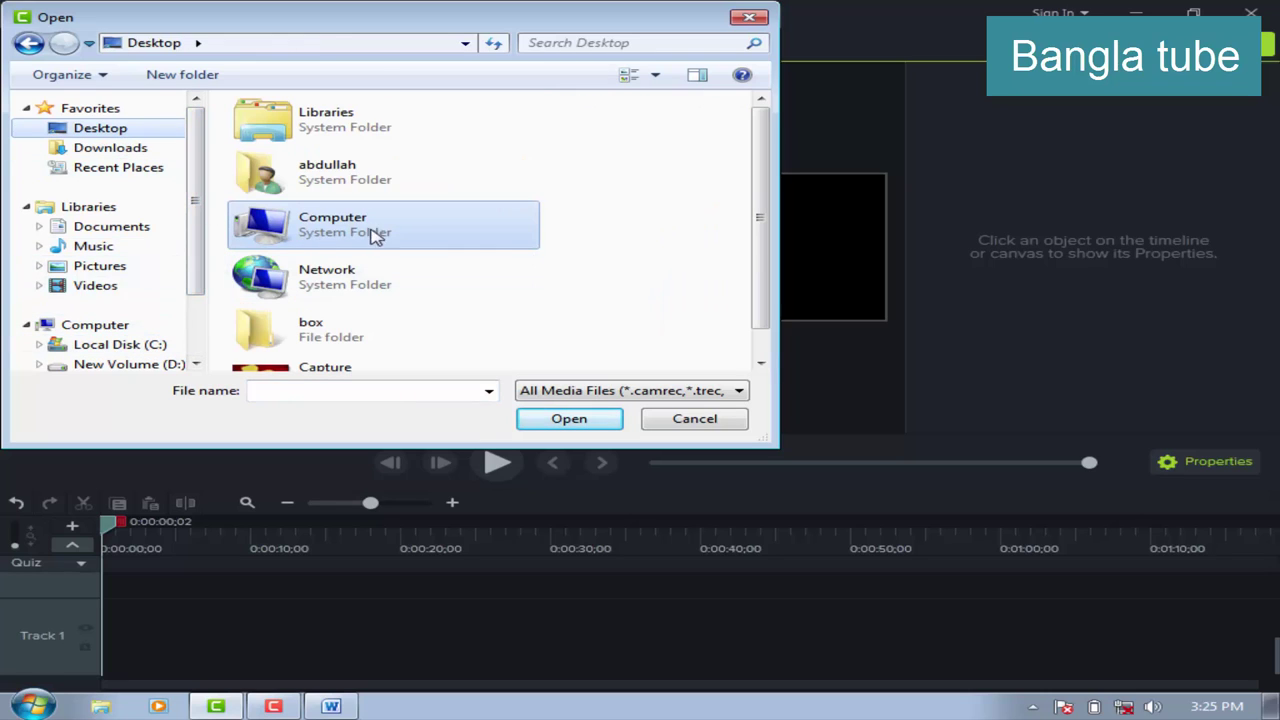
left_click_drag(760, 200, 758, 238)
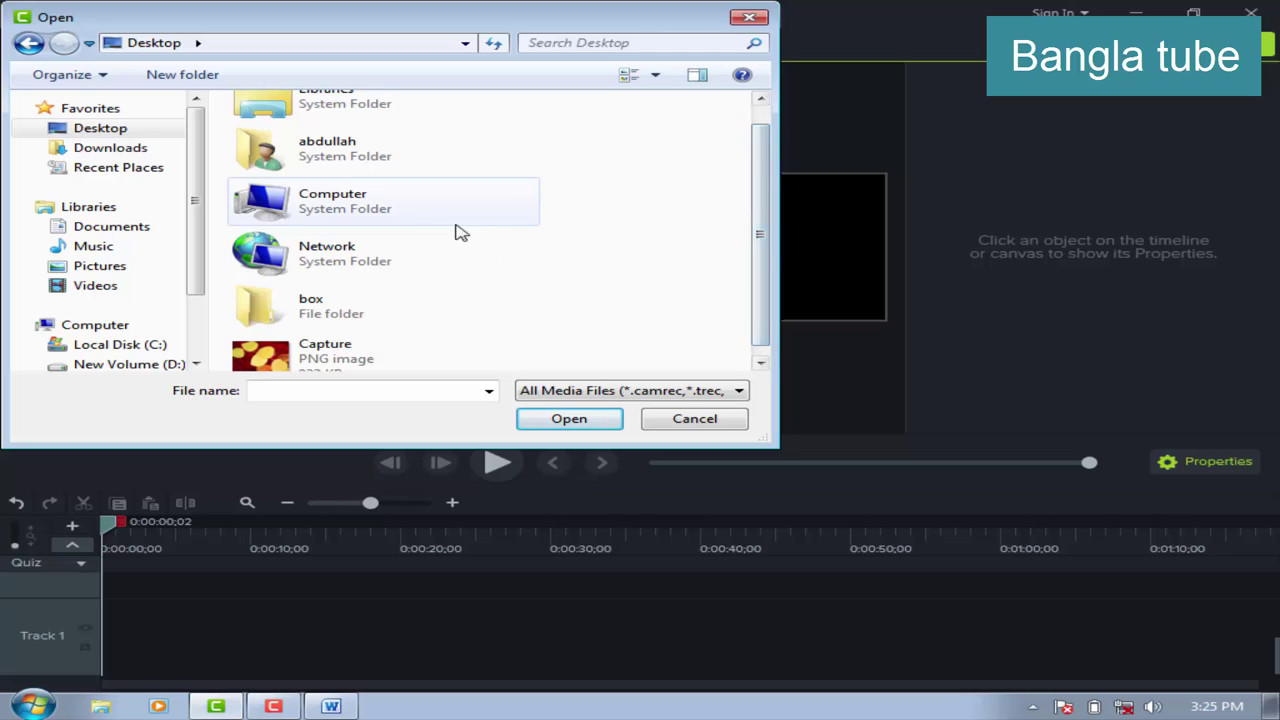
double_click(296, 212)
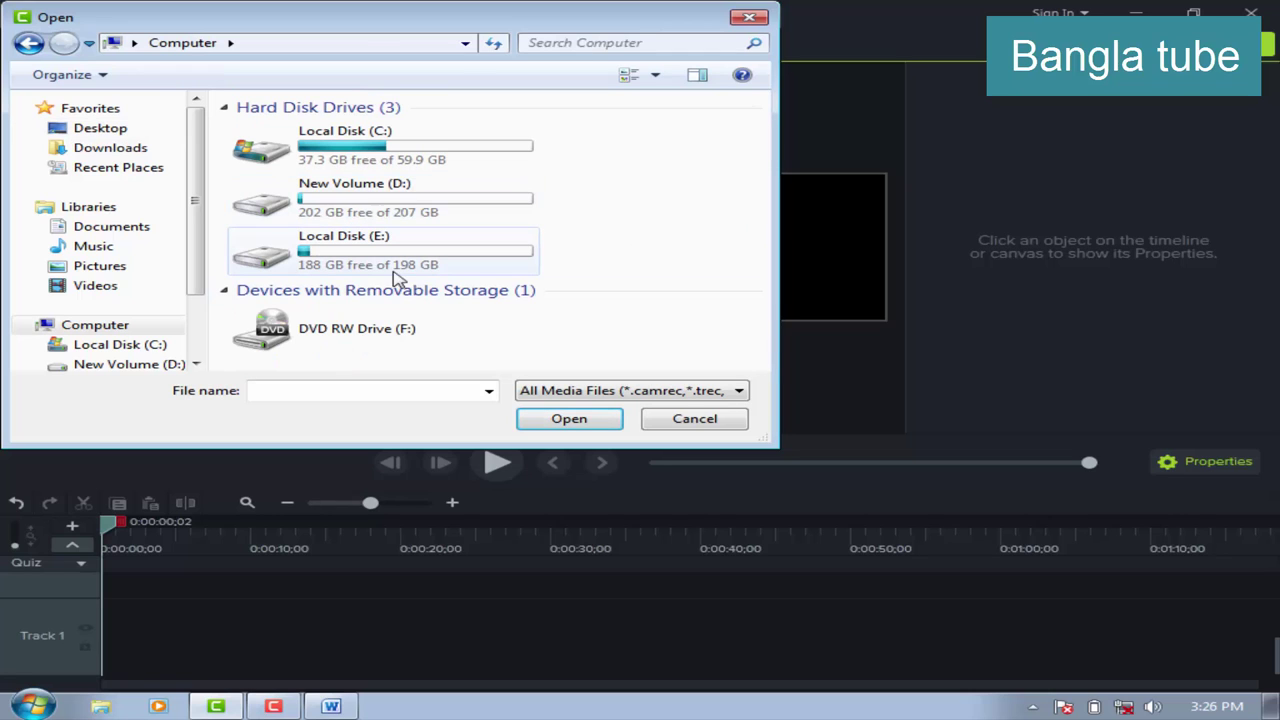
double_click(333, 257)
double_click(280, 208)
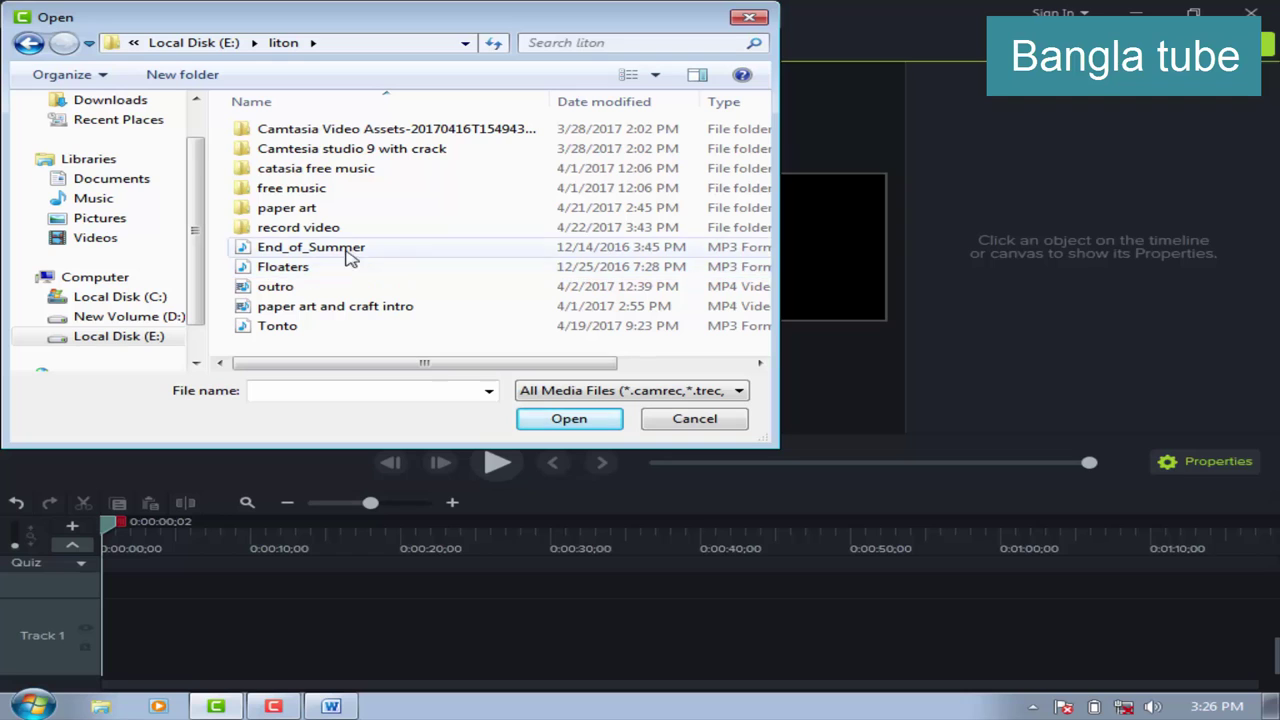
left_click(29, 43)
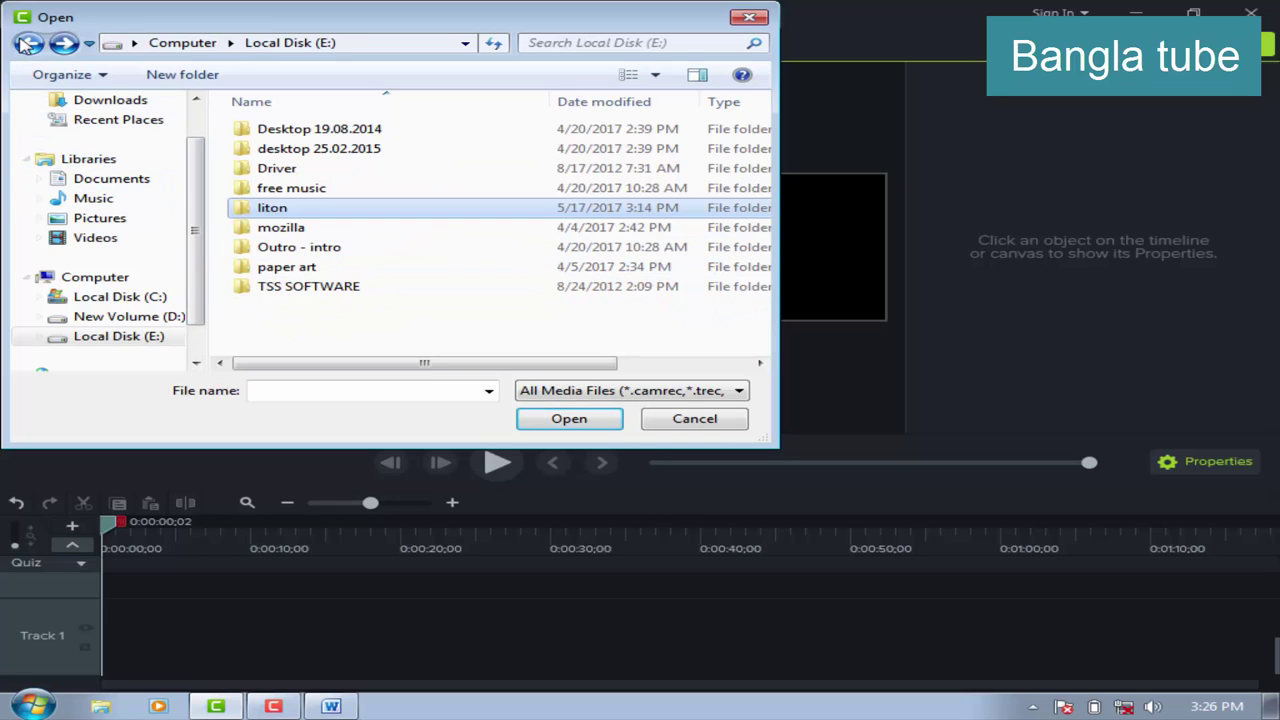
double_click(272, 208)
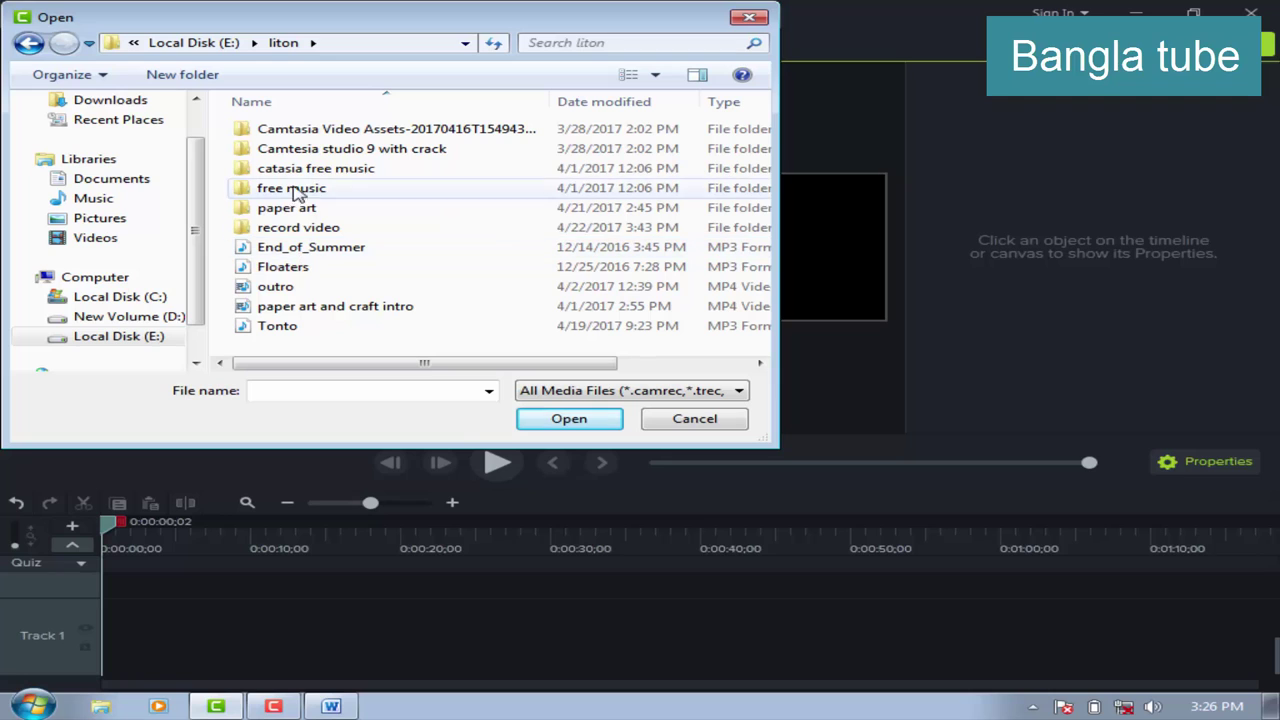
left_click(28, 43)
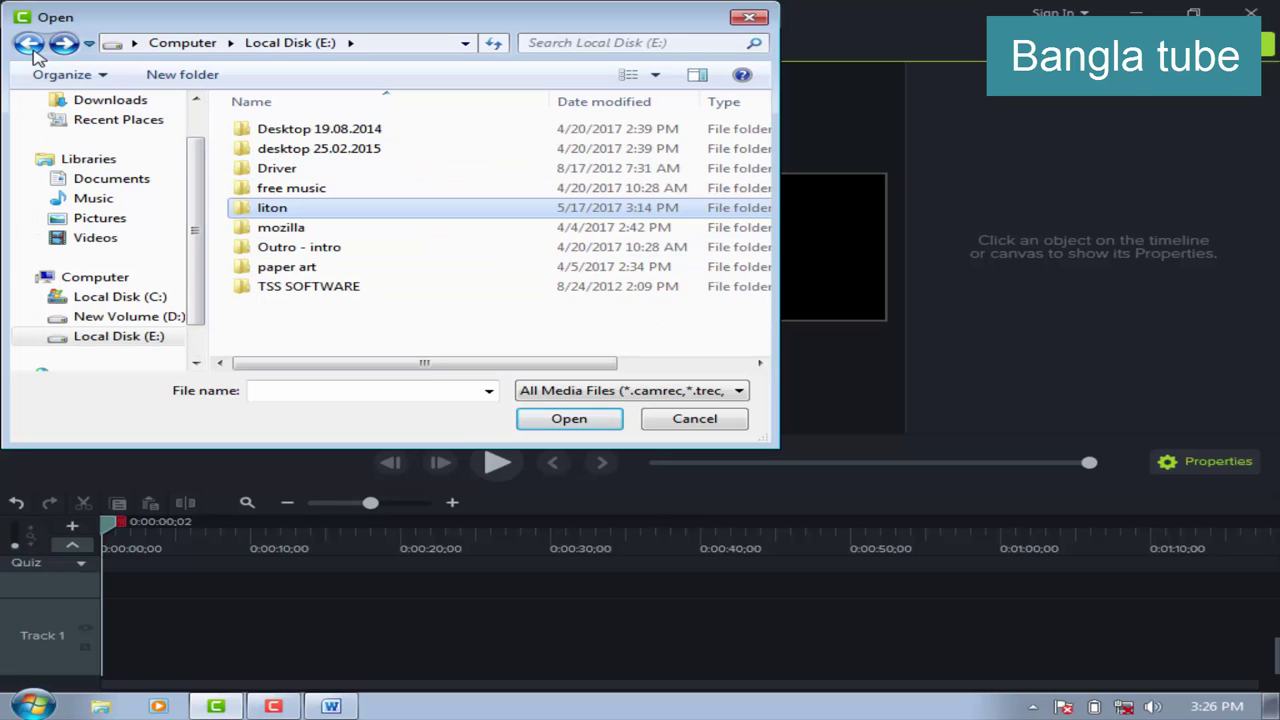
left_click(30, 45)
double_click(318, 262)
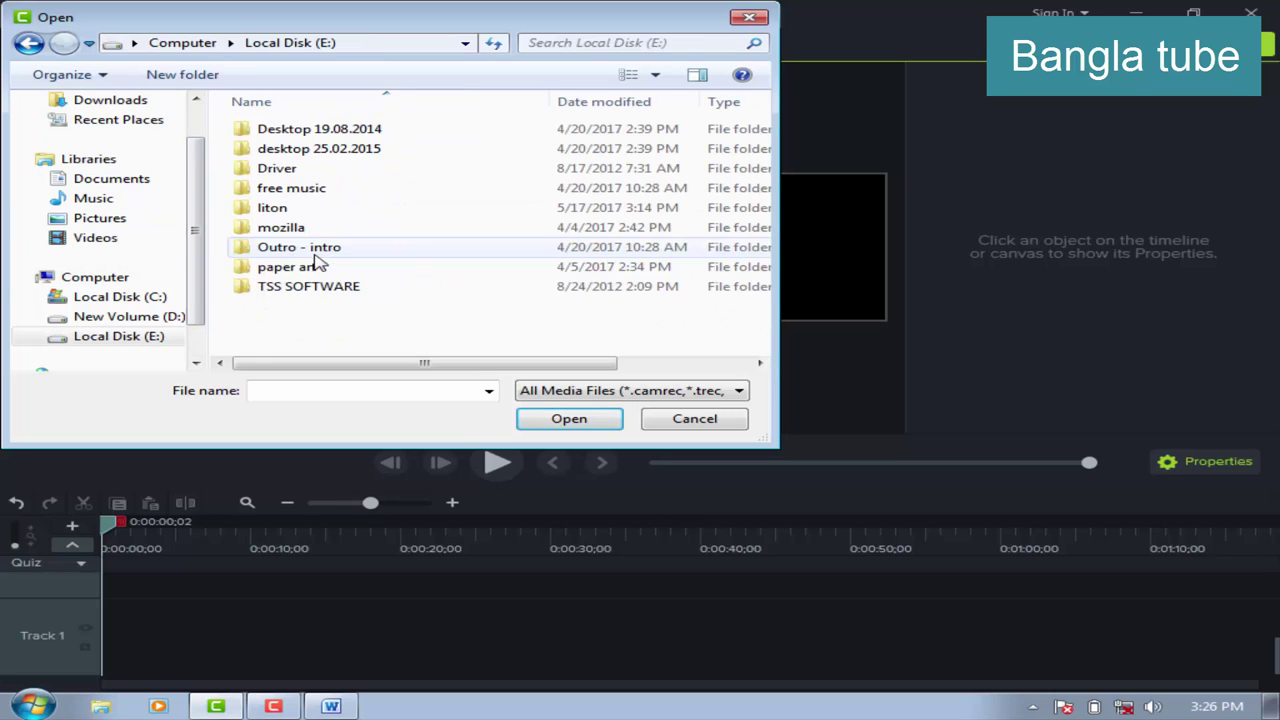
left_click(285, 209)
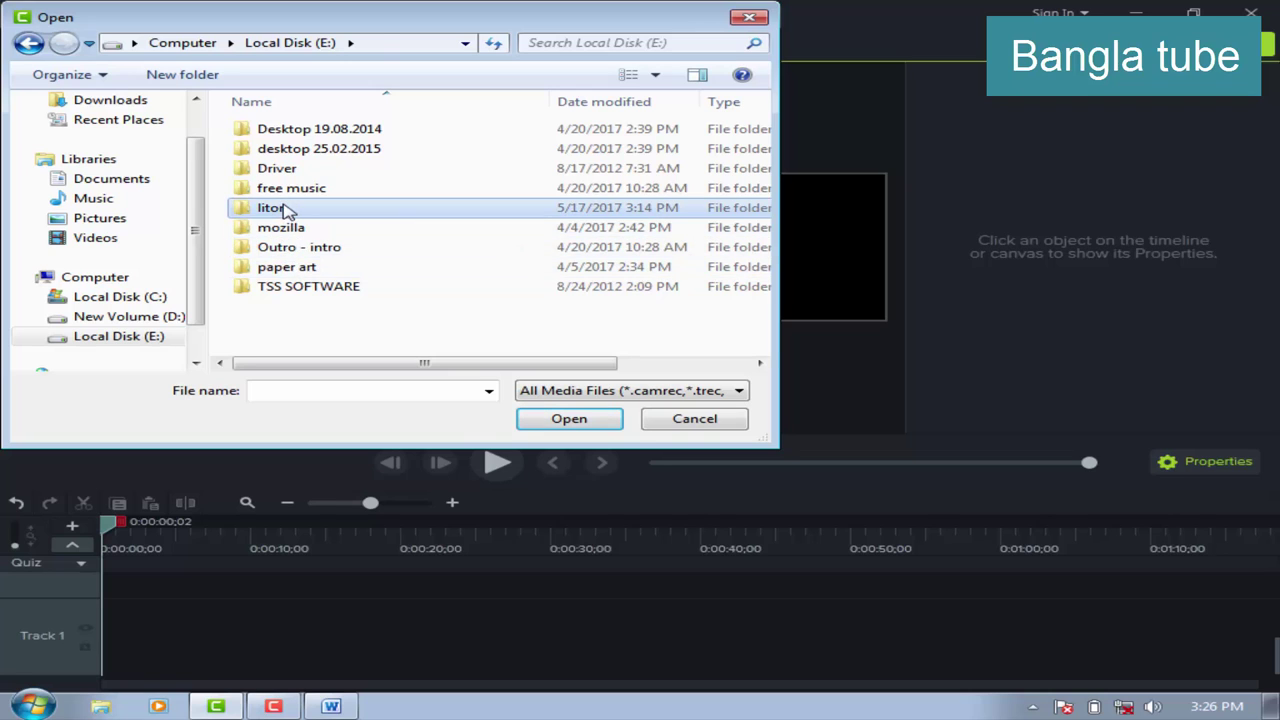
double_click(285, 209)
left_click(30, 45)
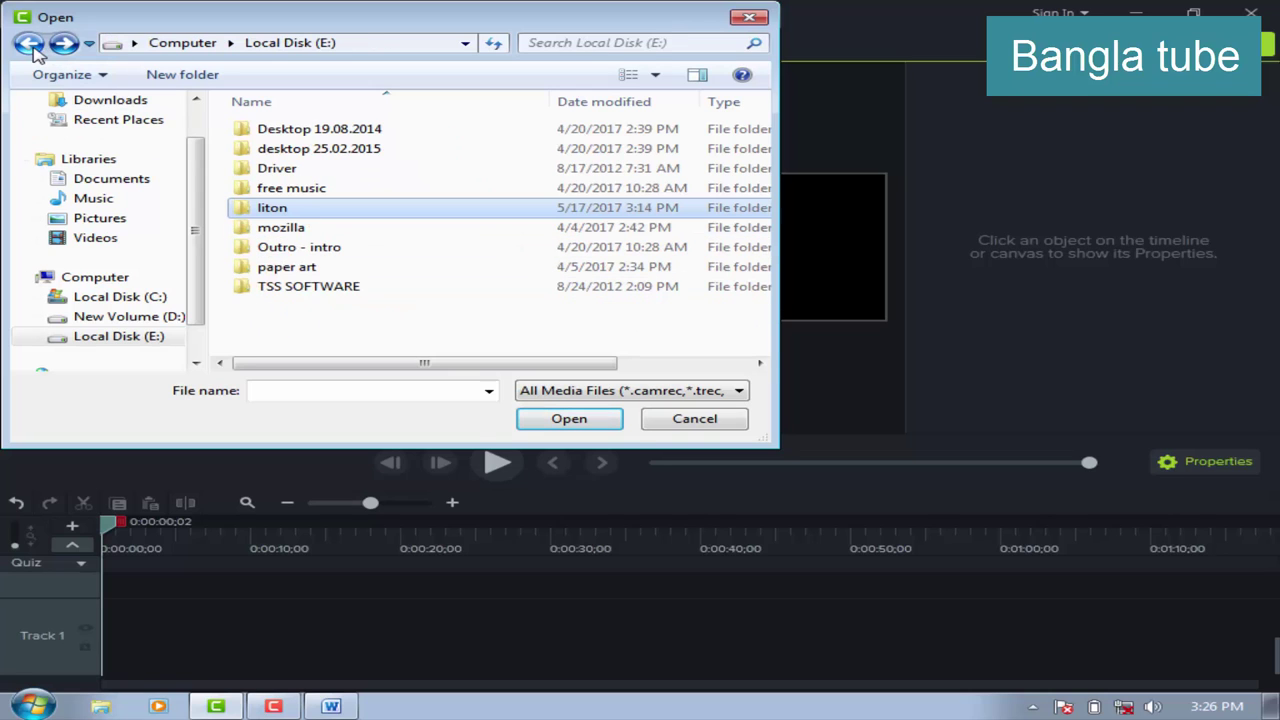
Open the paper art folder on Local Disk (E:) and list its videos with their length and size.
double_click(264, 277)
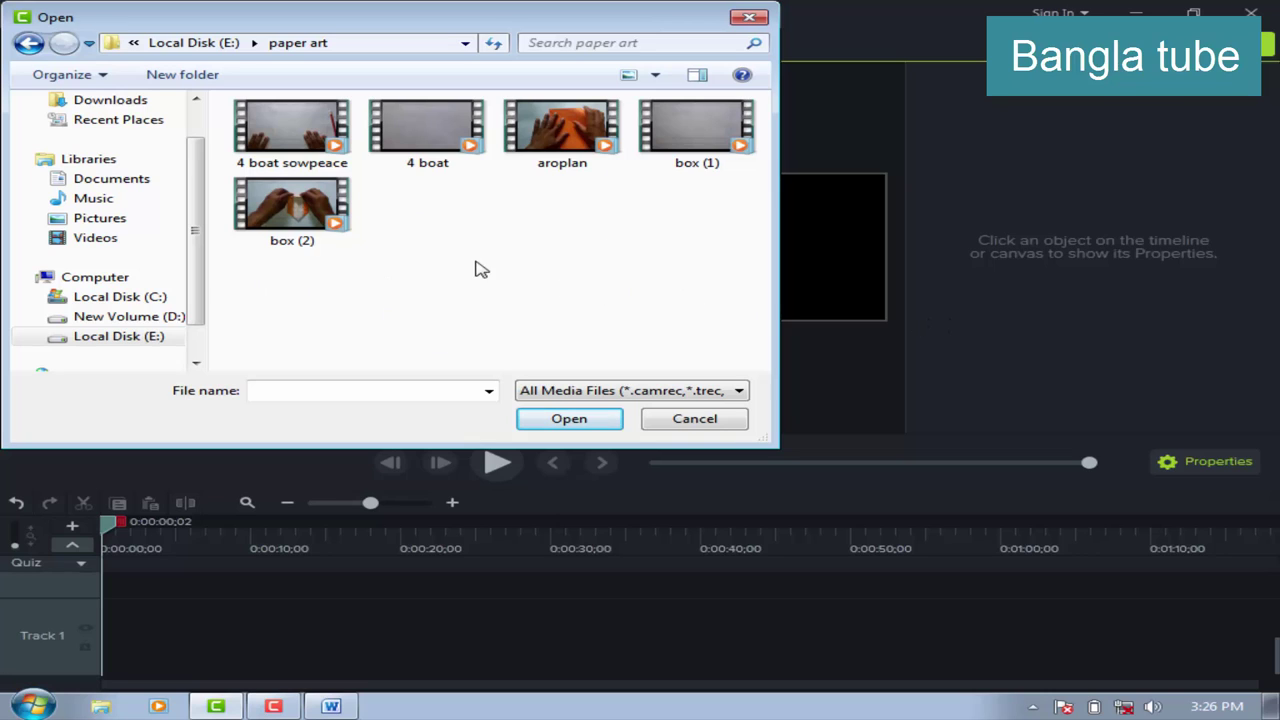
left_click(628, 78)
left_click(628, 78)
left_click(628, 78)
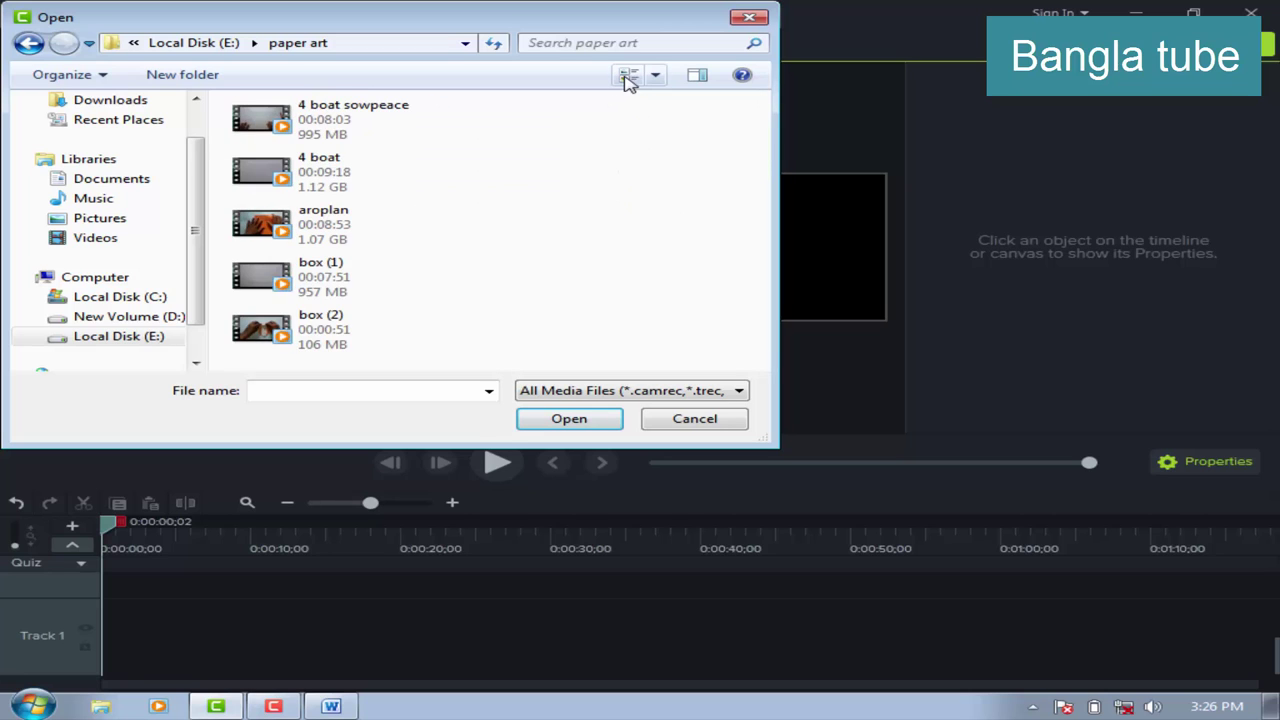
left_click(628, 78)
left_click(628, 78)
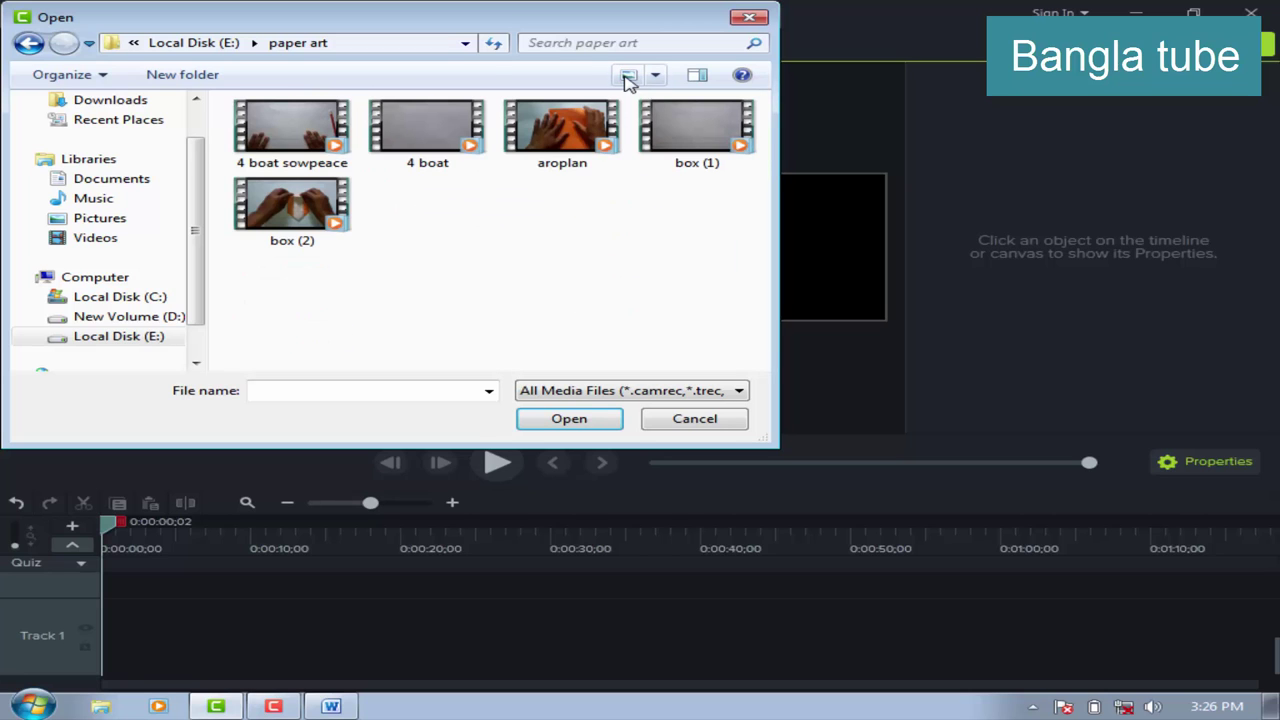
left_click(628, 78)
left_click(628, 78)
left_click(628, 78)
left_click(628, 78)
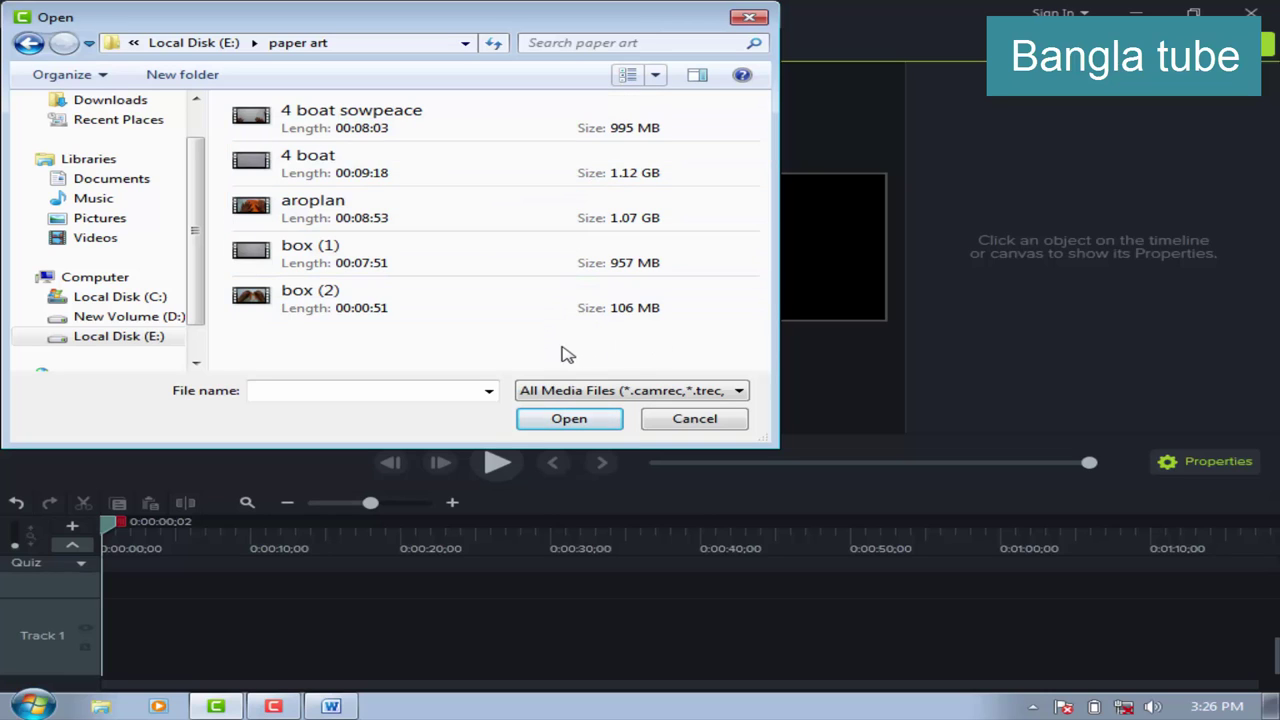
Import the box (2) video into the Media Bin and add it to the timeline at the playhead.
right_click(293, 305)
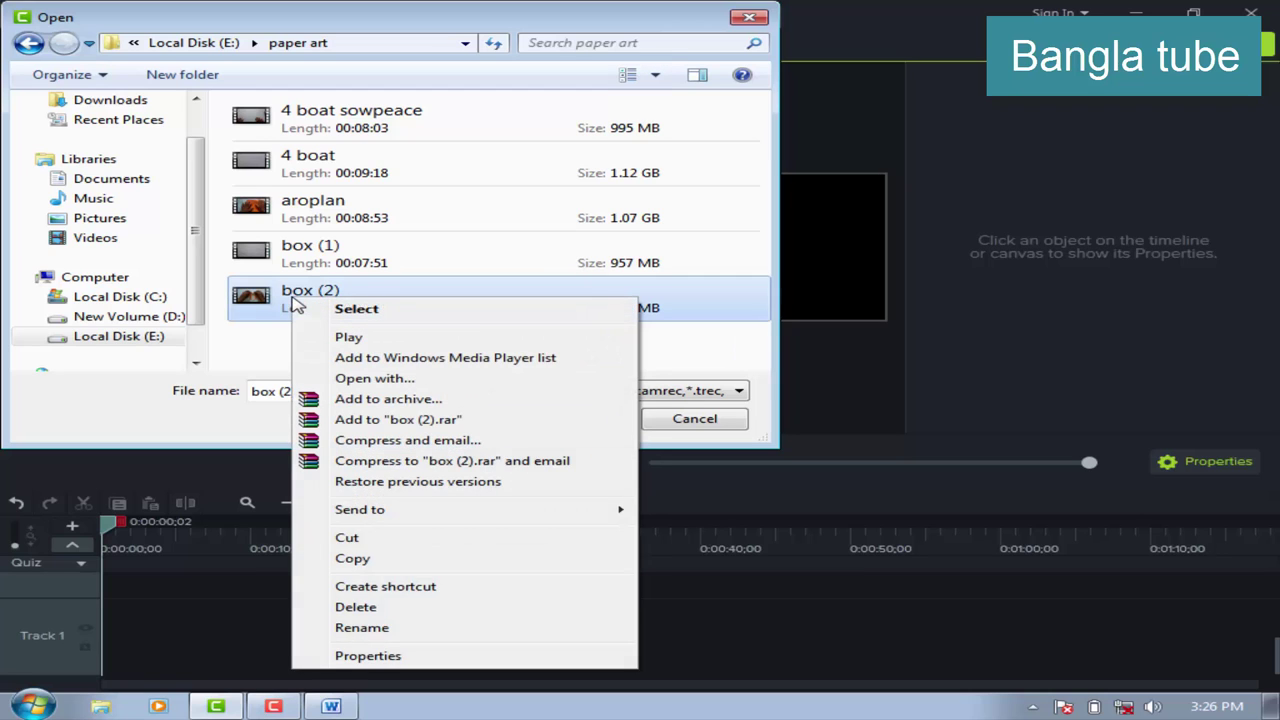
left_click(279, 315)
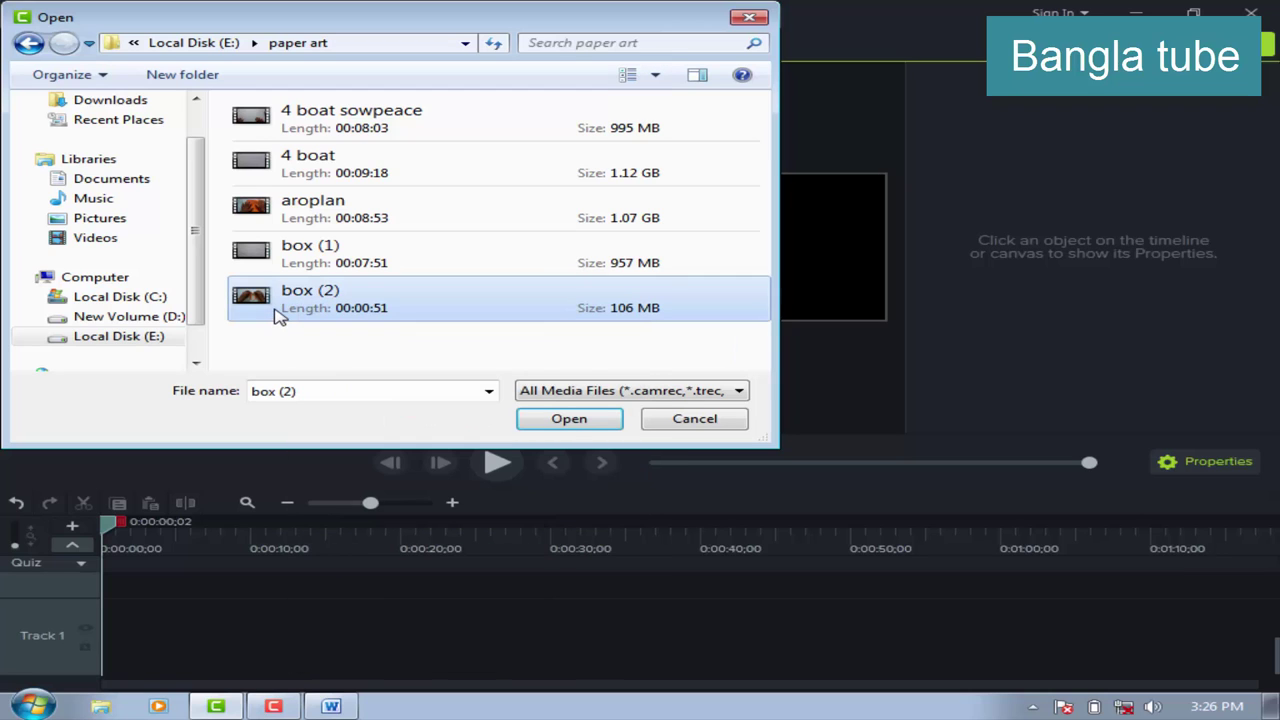
left_click(569, 430)
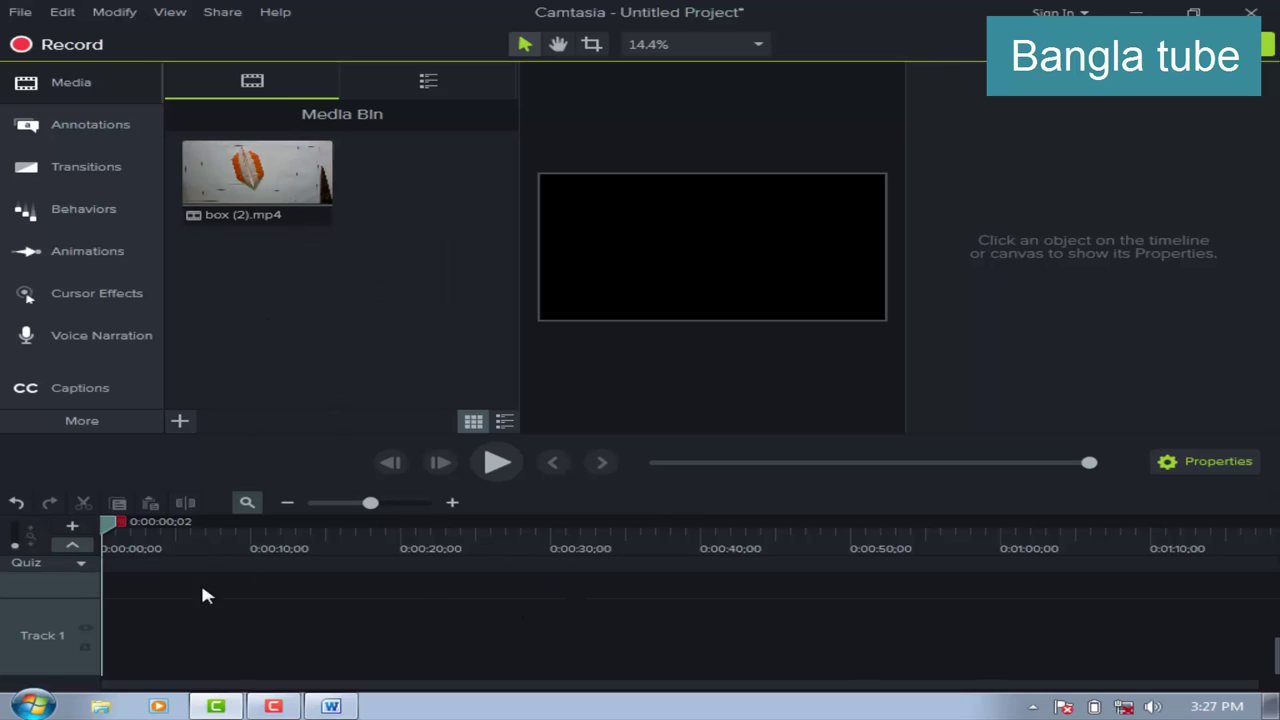
right_click(228, 176)
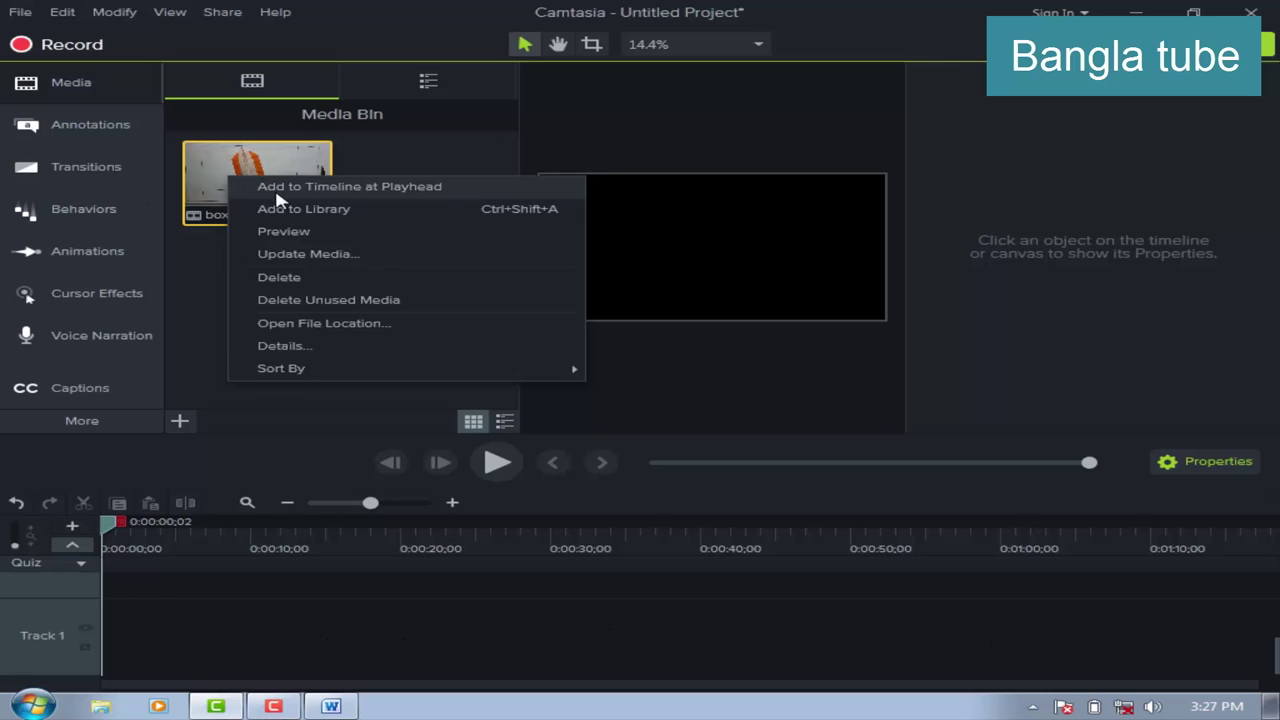
left_click(338, 188)
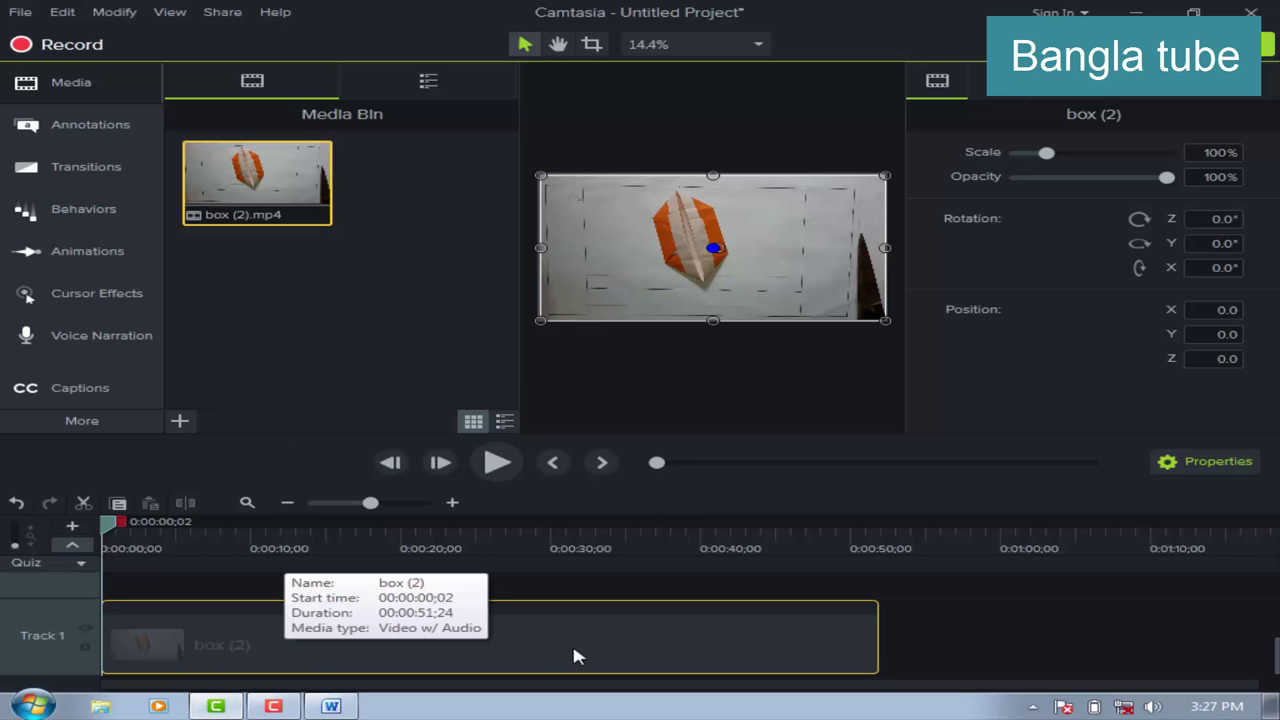
Hide the clip properties and scale the box (2) clip down on the canvas, leaving a black margin around it.
left_click(1205, 462)
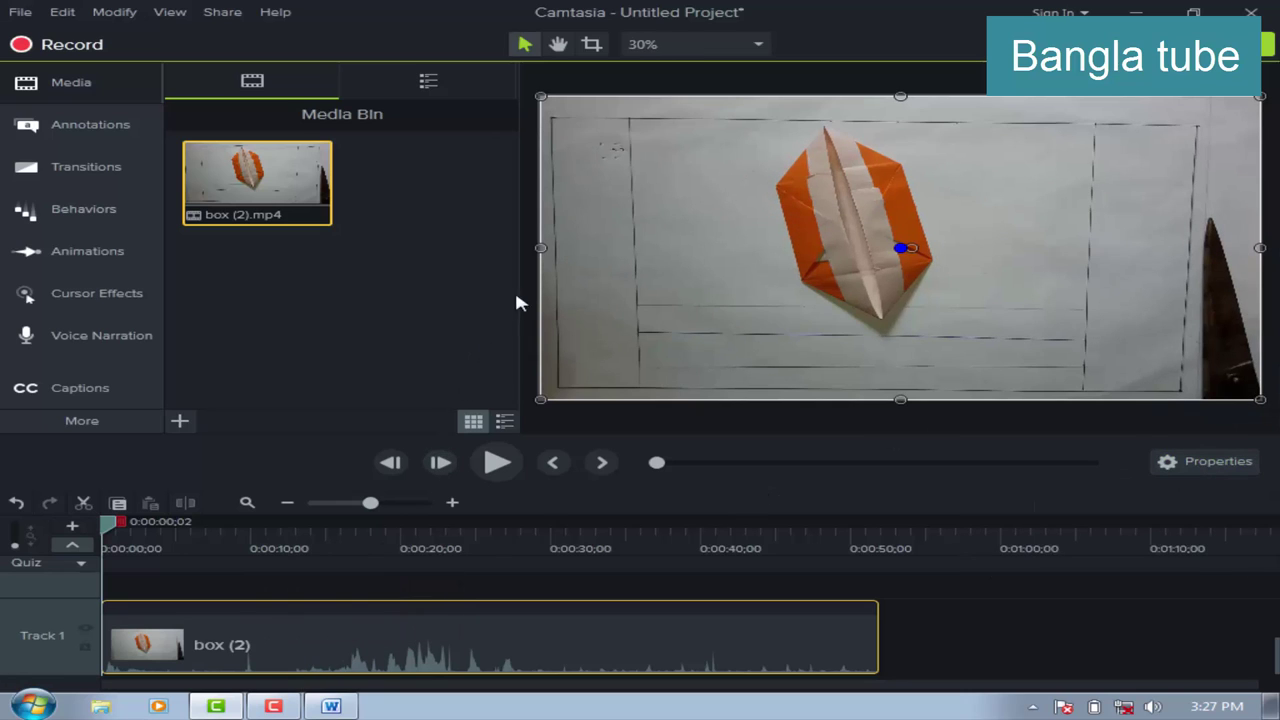
left_click_drag(538, 249, 831, 329)
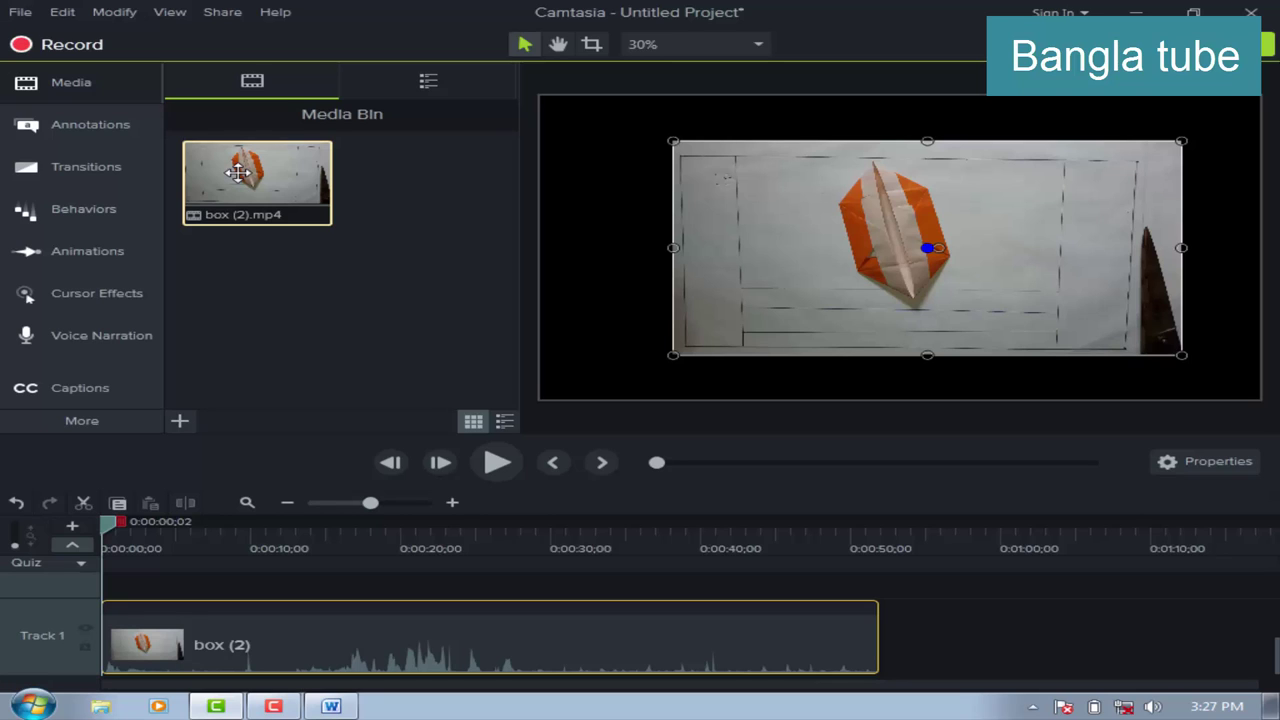
Place a second copy of box (2) on Track 1 after the first clip, leaving a gap, and delete that copy.
left_click_drag(238, 172, 964, 672)
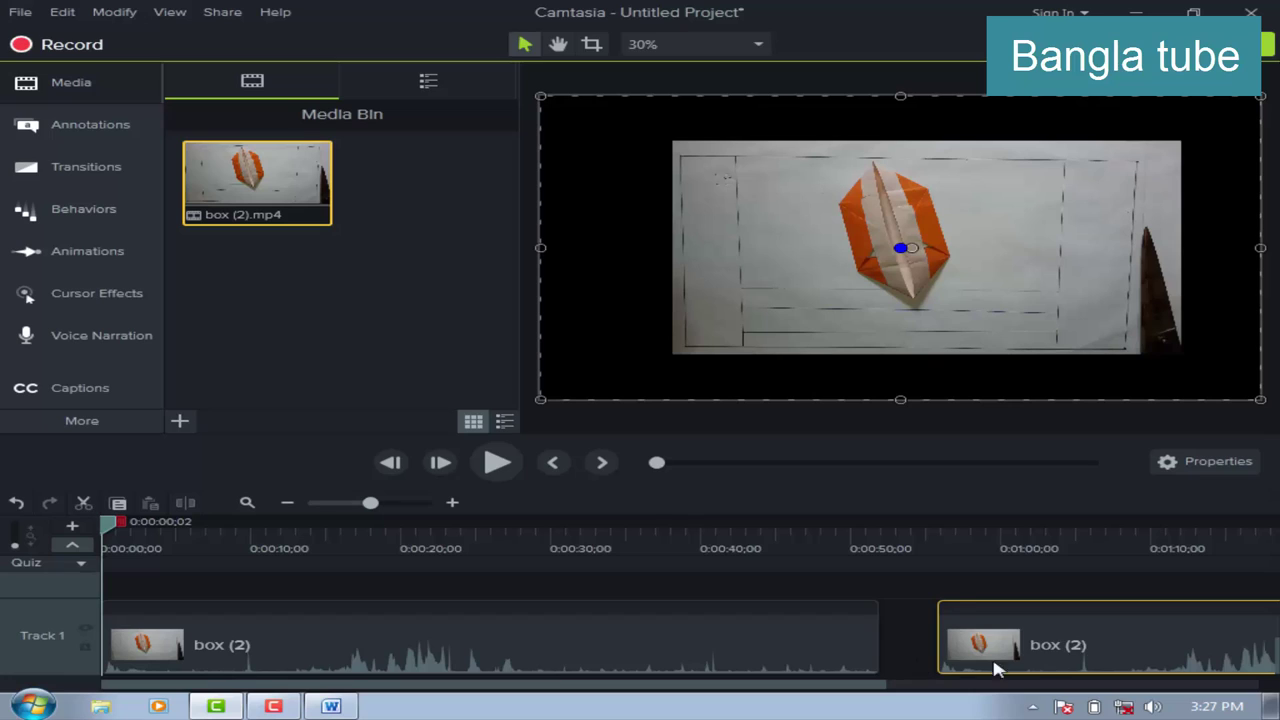
left_click_drag(1043, 668, 1043, 668)
key("Delete")
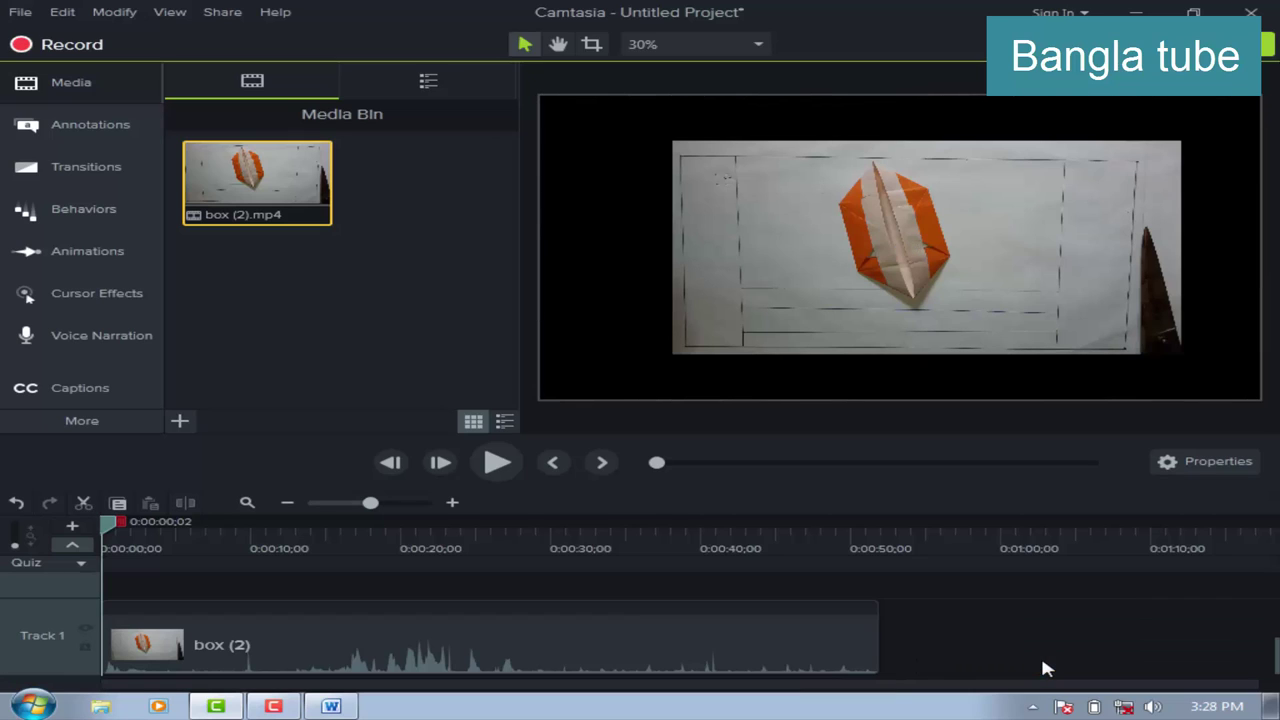
left_click(268, 305)
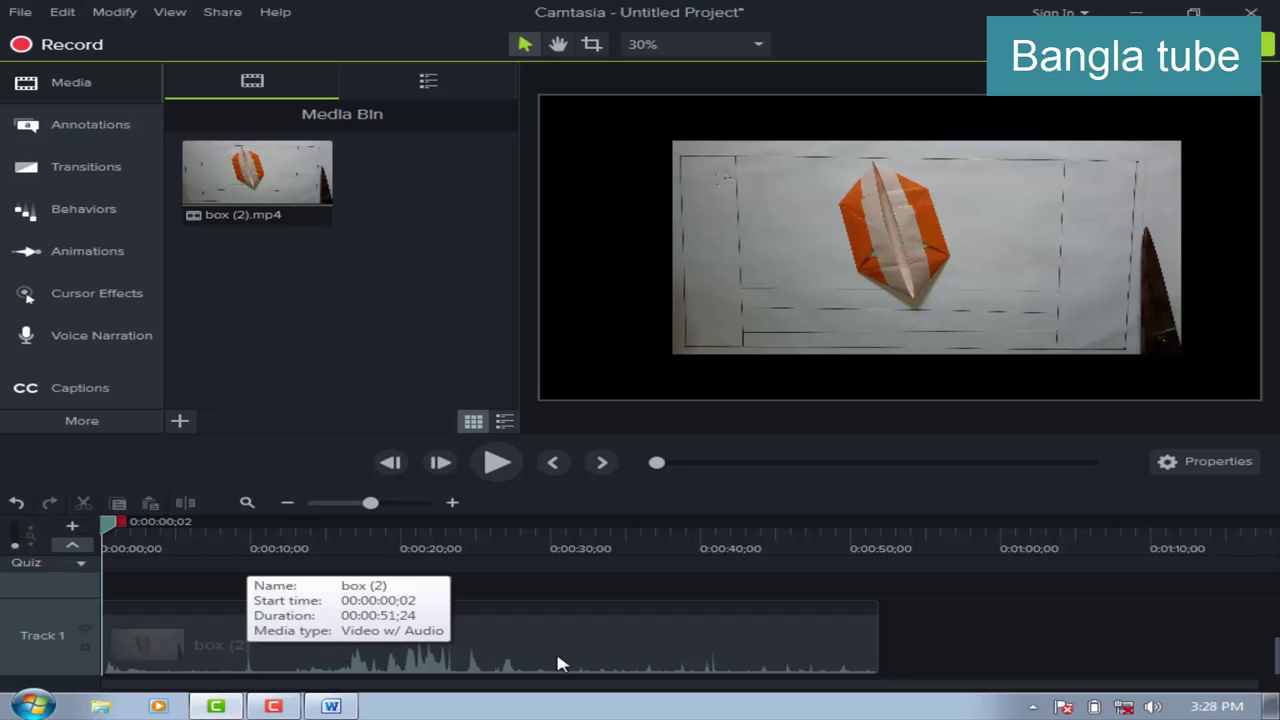
Delete the scaled-down box (2) clip from Track 1 of the timeline.
left_click(215, 648)
right_click(215, 648)
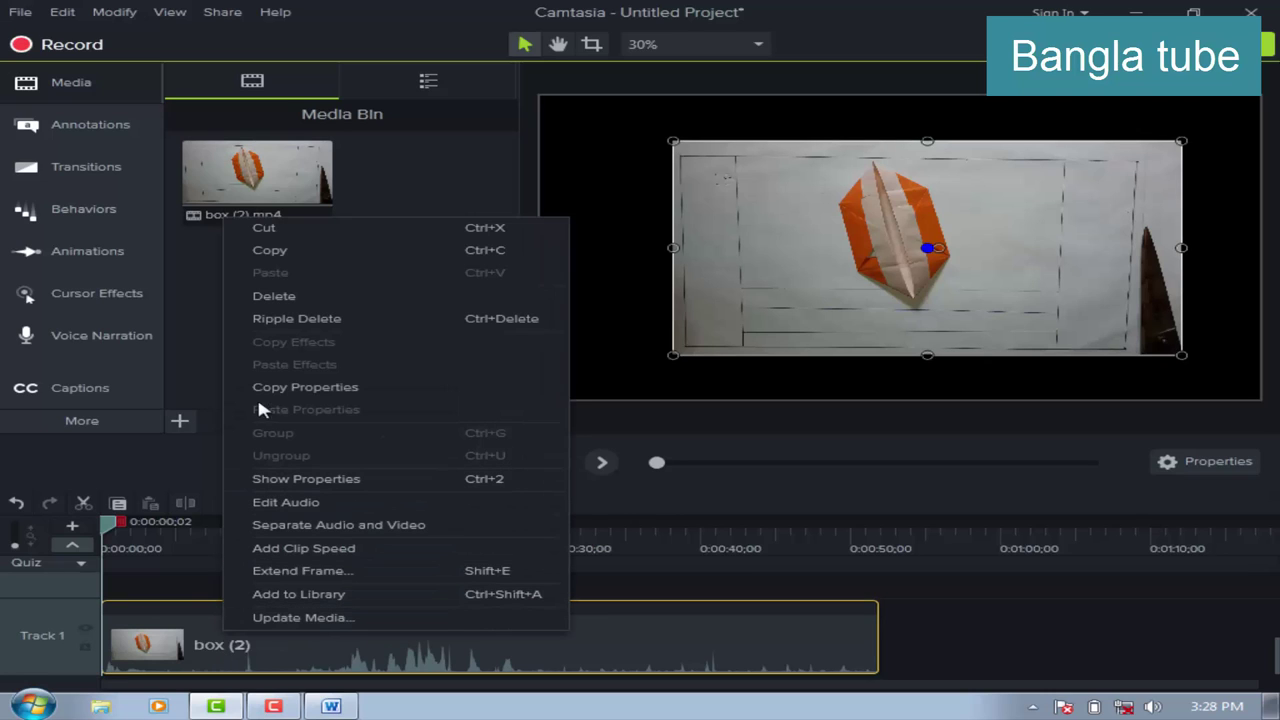
left_click(274, 296)
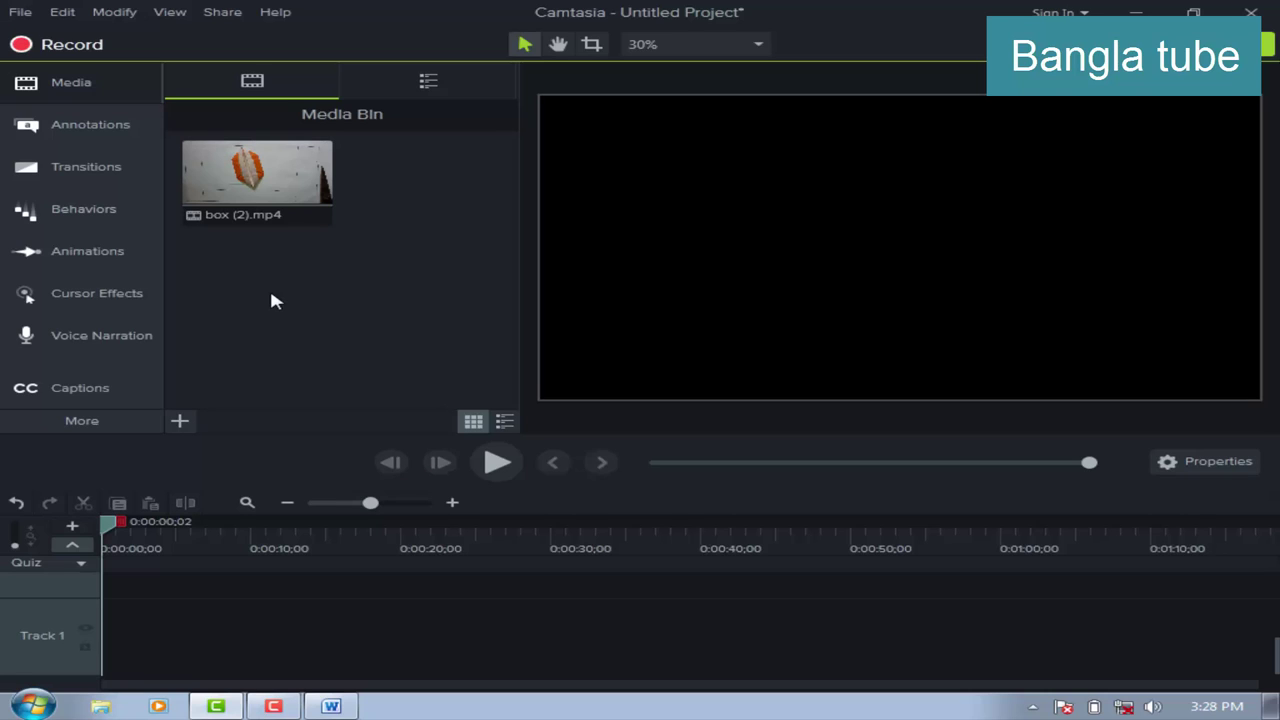
Add box (2) from the Media Bin to the start of Track 2 and reduce the height of all tracks.
left_click_drag(240, 178, 155, 677)
left_click_drag(157, 676, 168, 604)
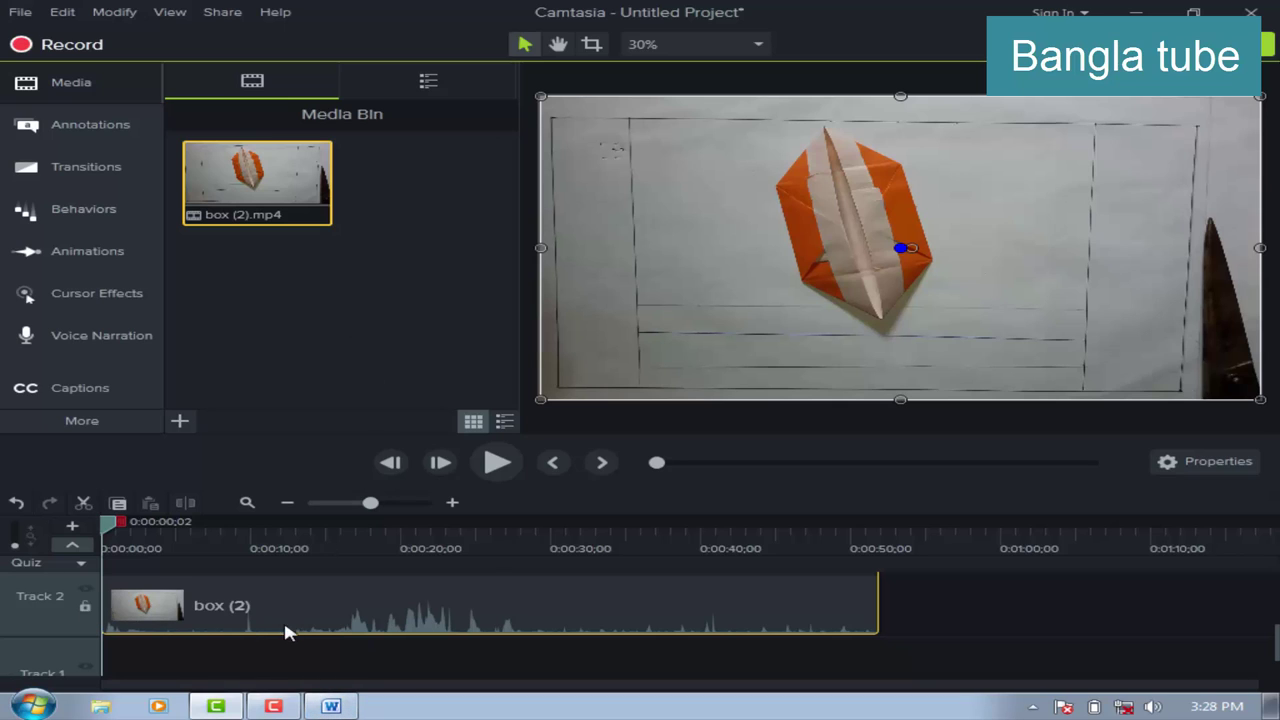
left_click_drag(337, 643, 346, 606)
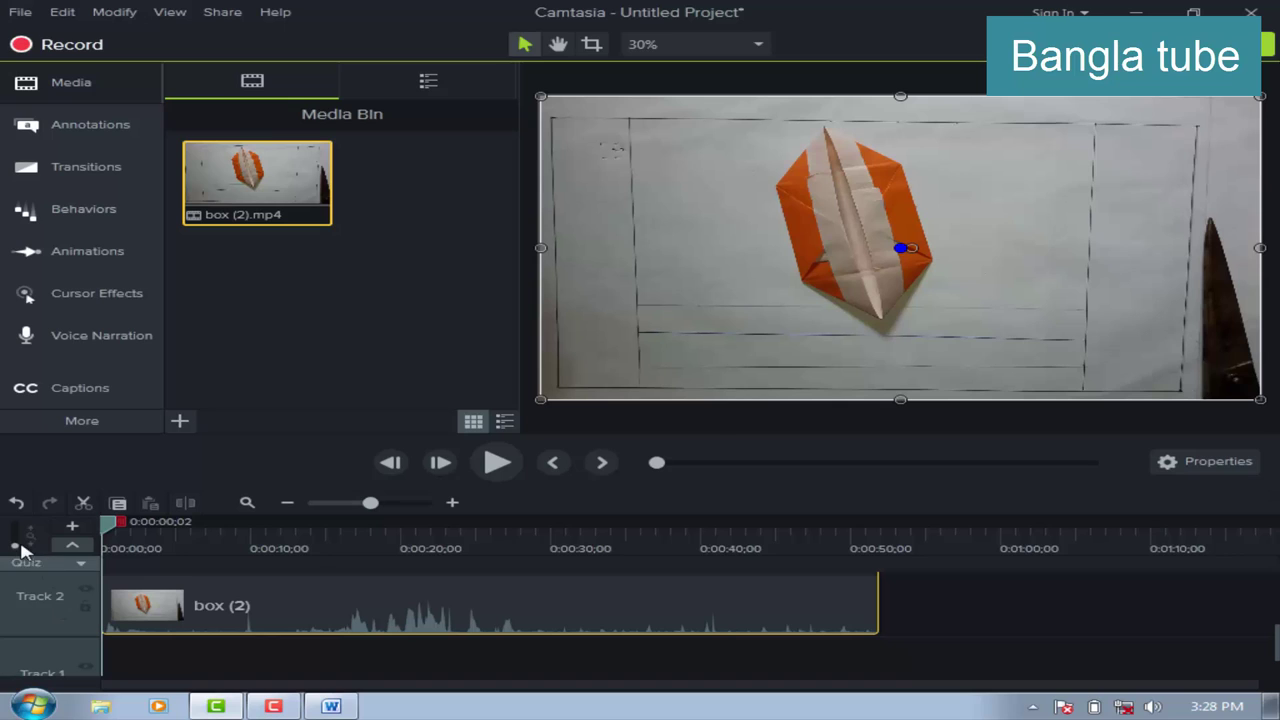
left_click_drag(14, 545, 17, 560)
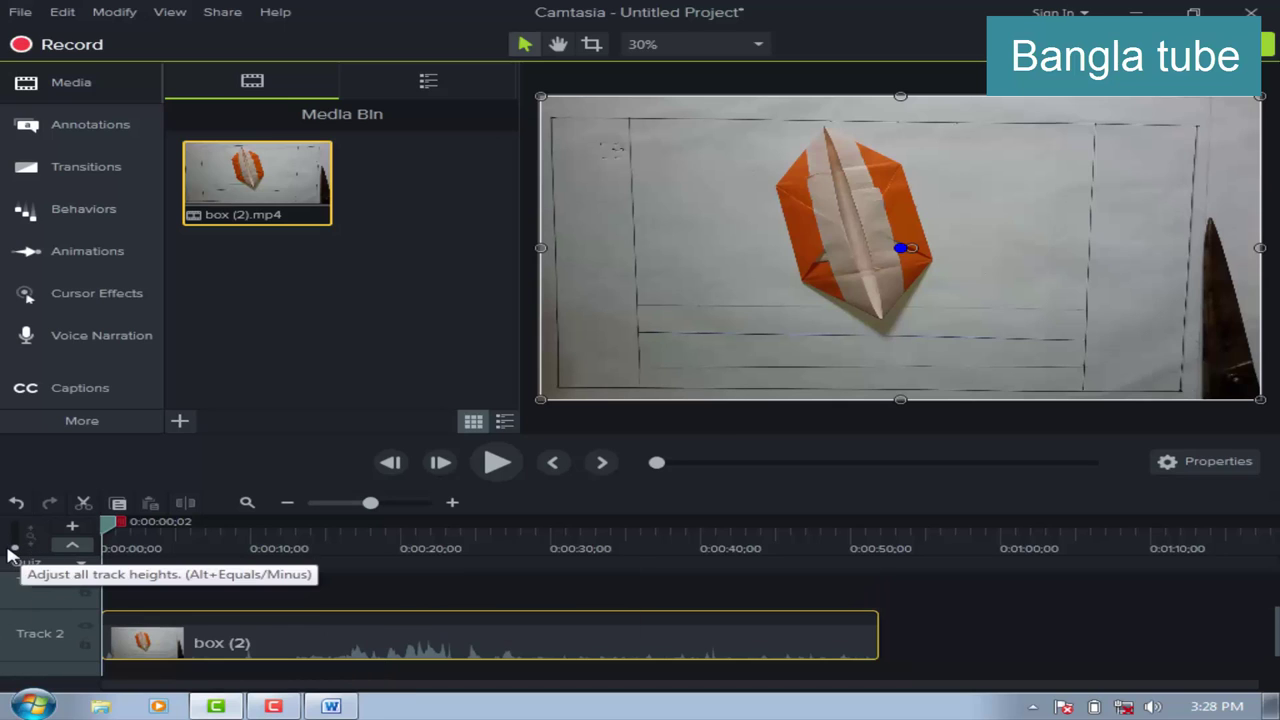
left_click_drag(14, 548, 16, 550)
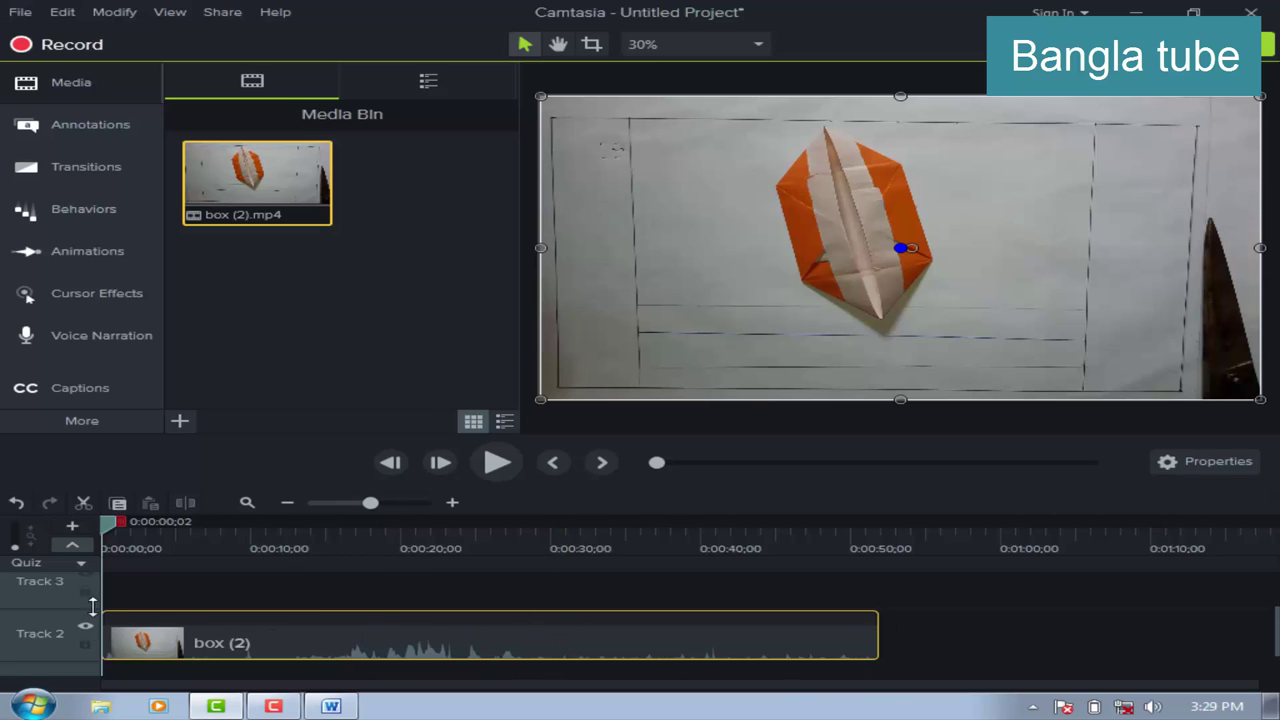
Switch to the tutorial document in Word, review topics 01 to 03 of the outline, and return to Camtasia.
left_click(353, 707)
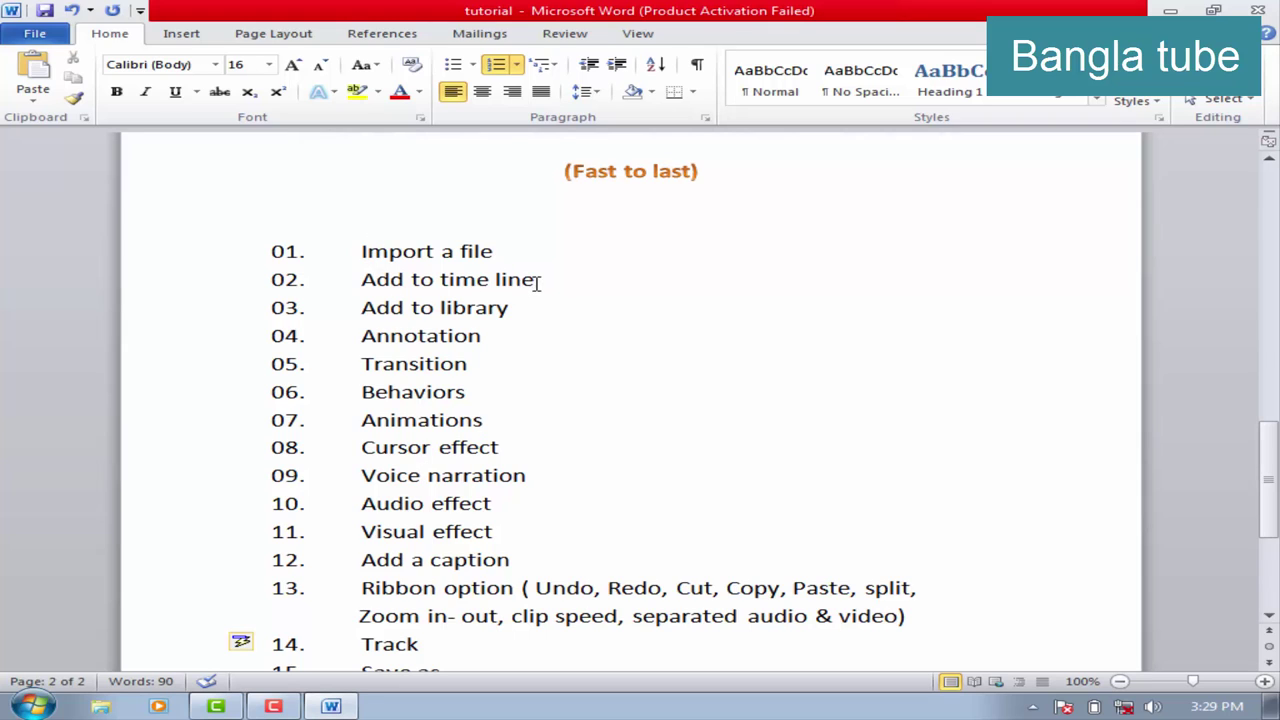
left_click_drag(540, 280, 364, 250)
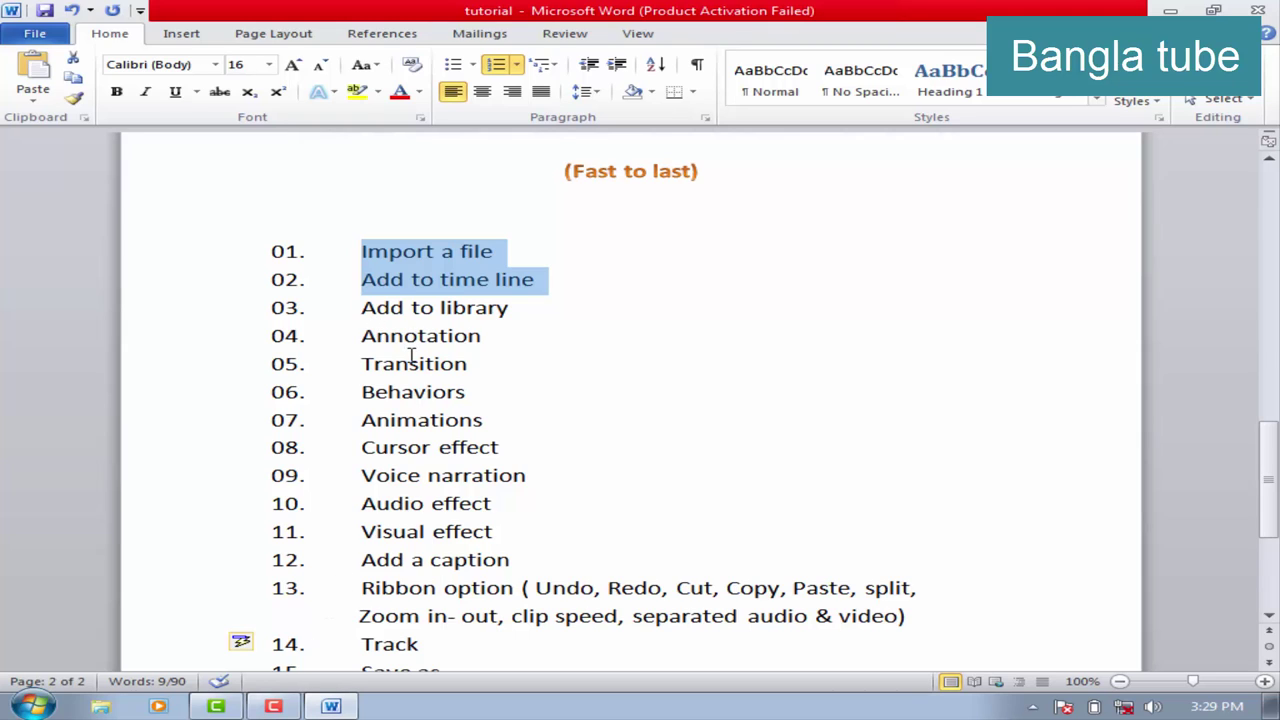
left_click(507, 309)
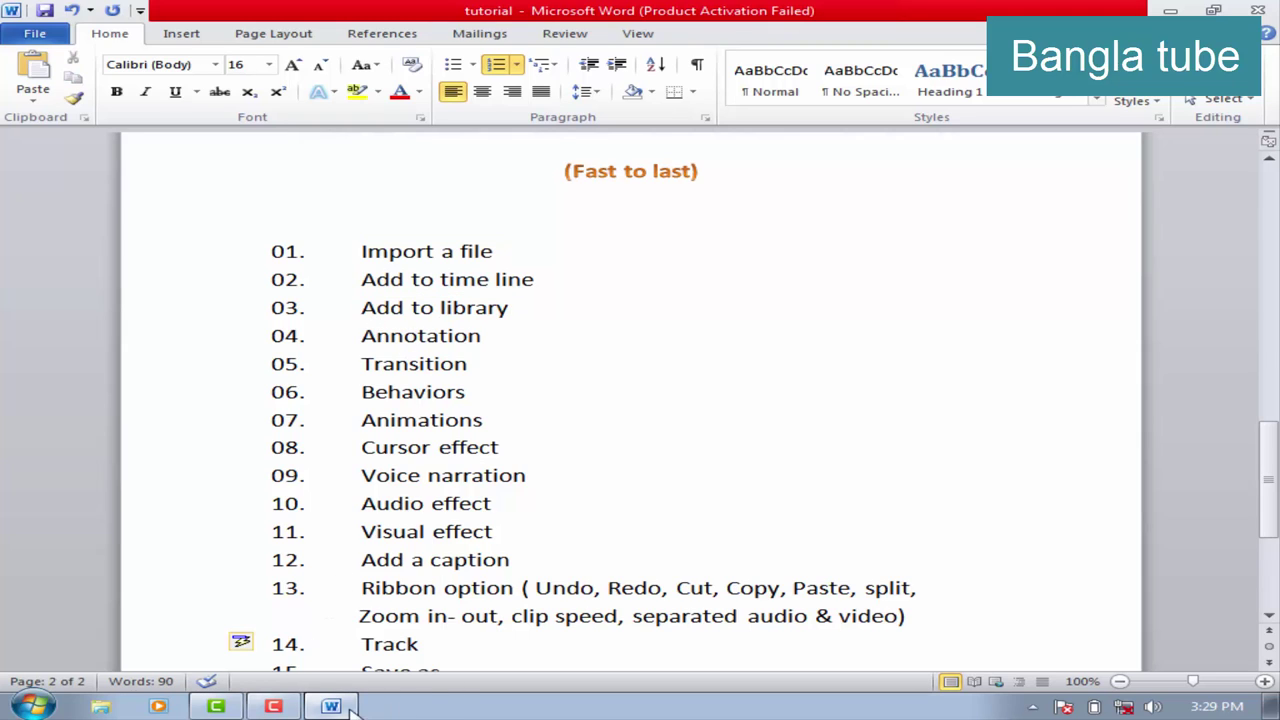
left_click(215, 708)
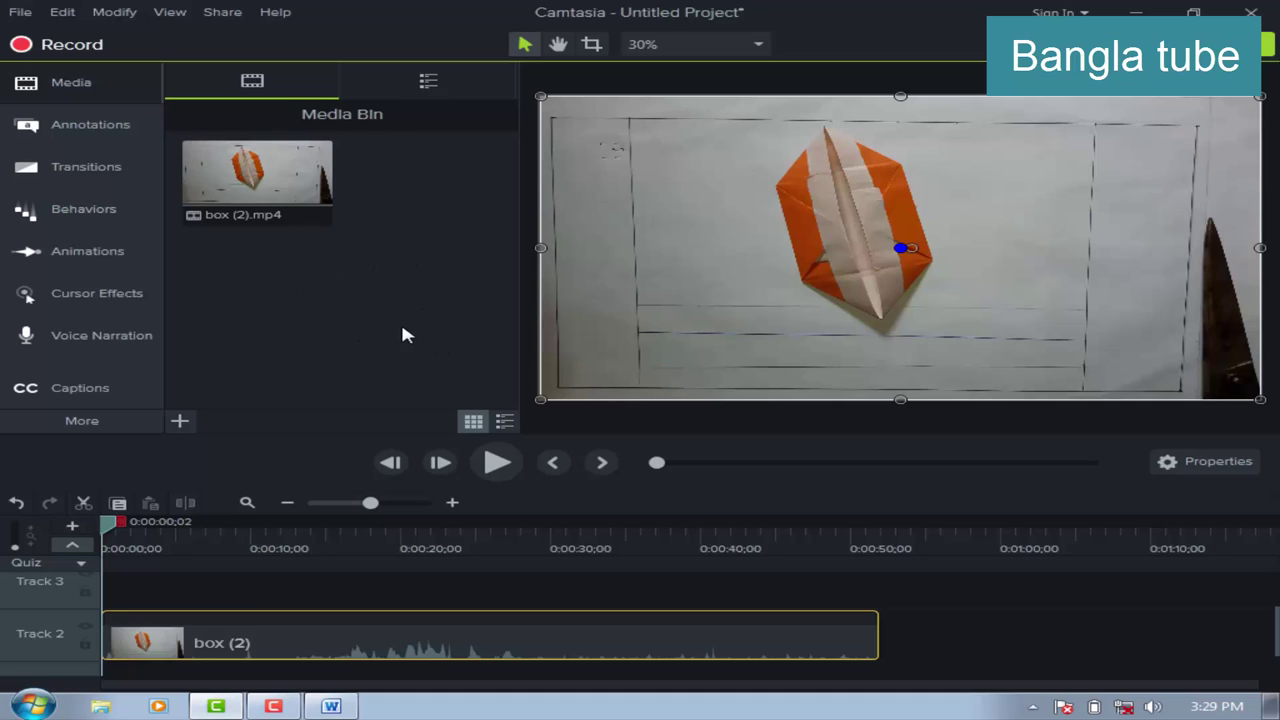
Import the outro and paper art and craft intro videos together from their folder on Local Disk (E:) into the Media Bin.
right_click(330, 334)
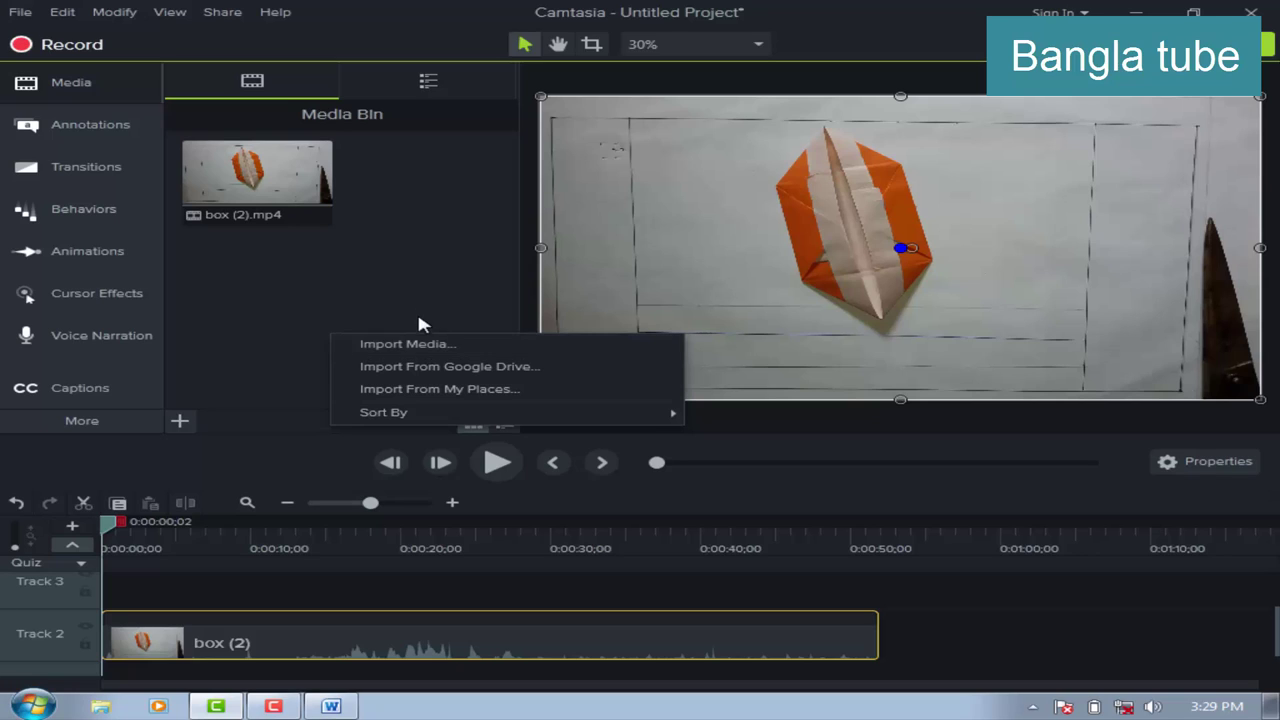
left_click(382, 292)
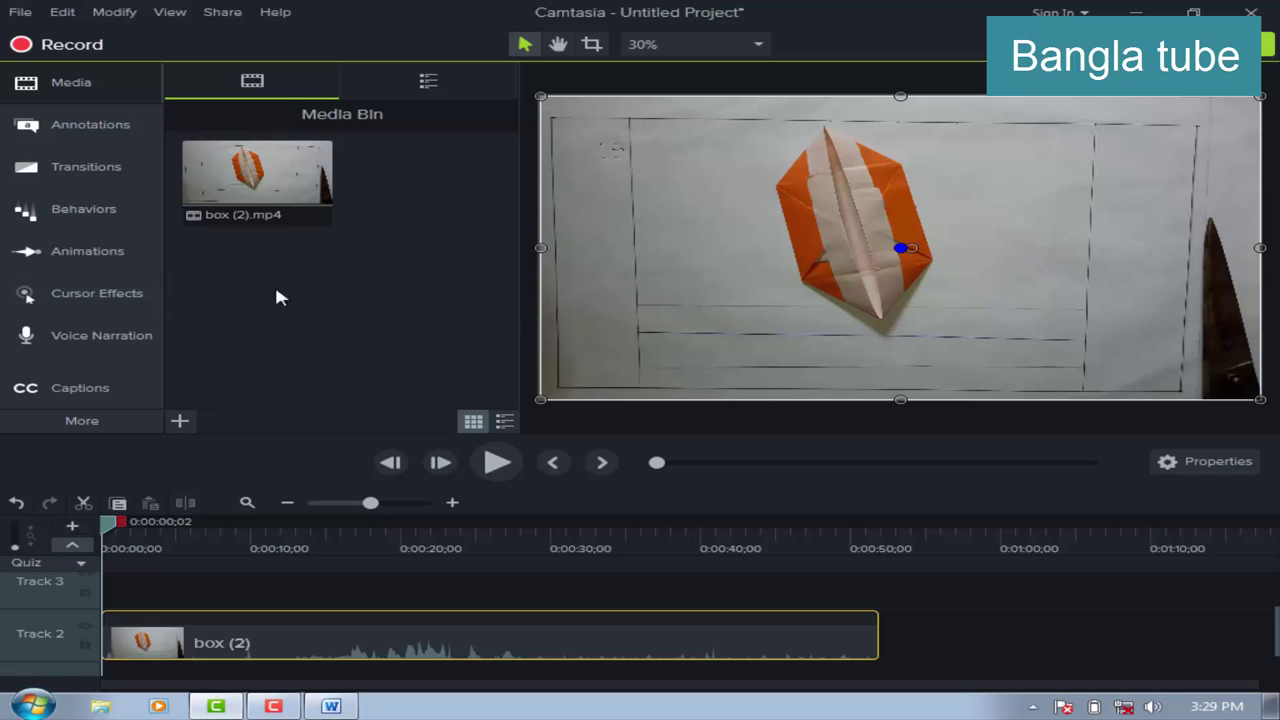
right_click(308, 292)
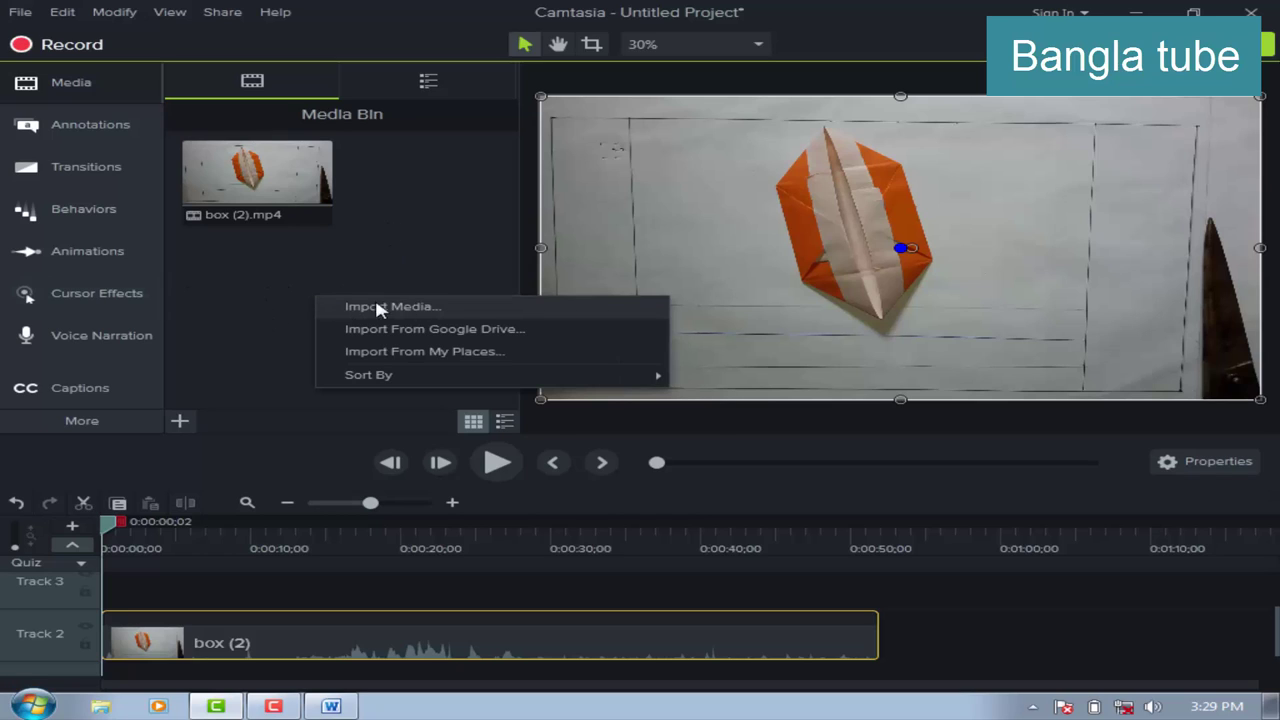
left_click(427, 310)
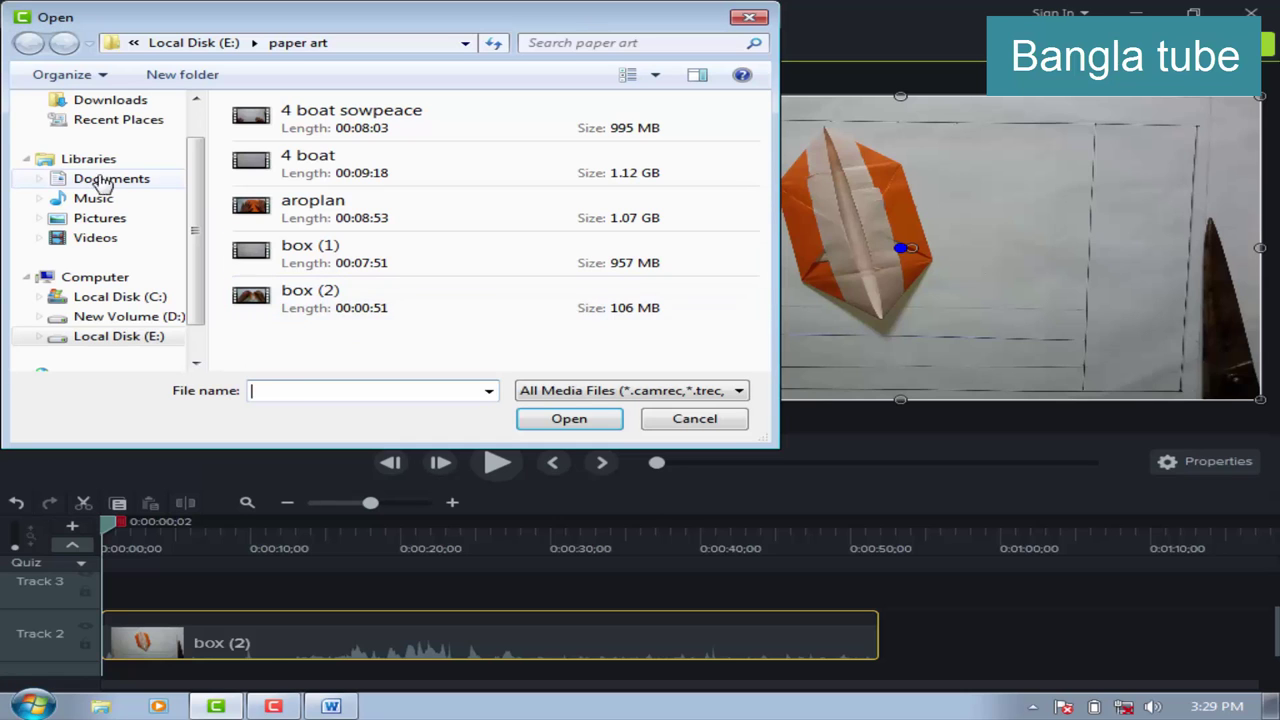
left_click(132, 281)
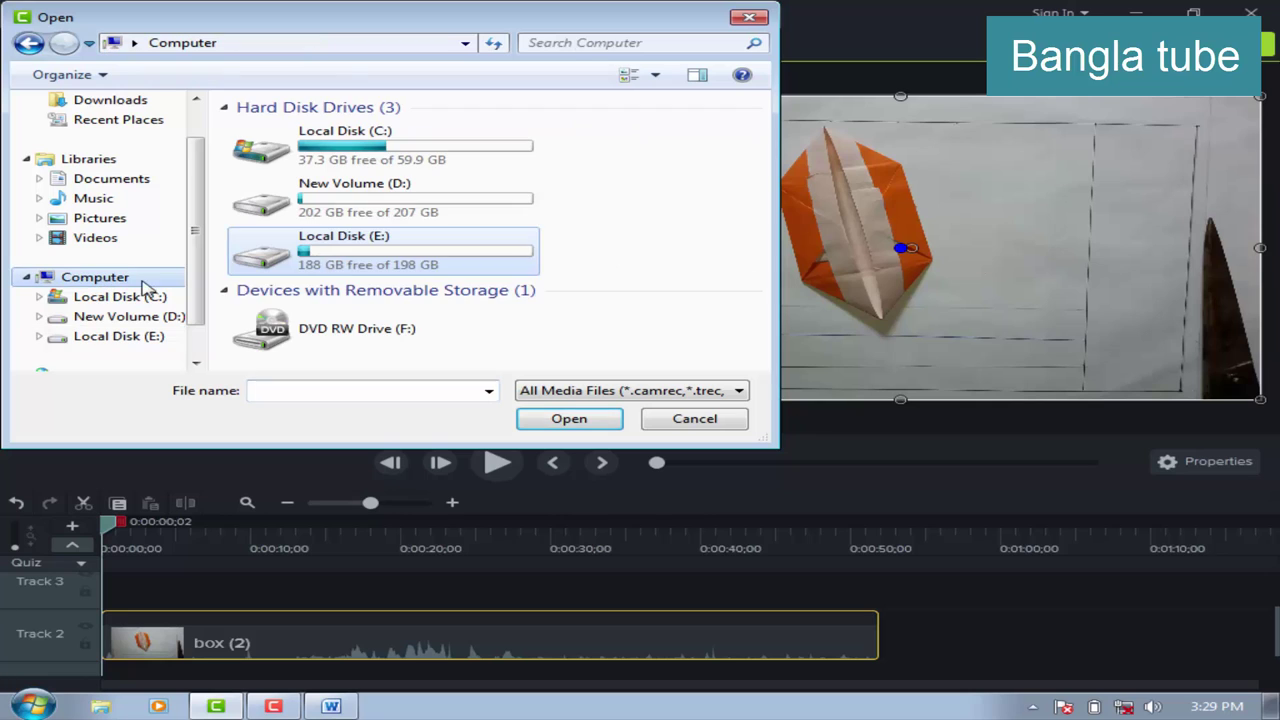
left_click(330, 268)
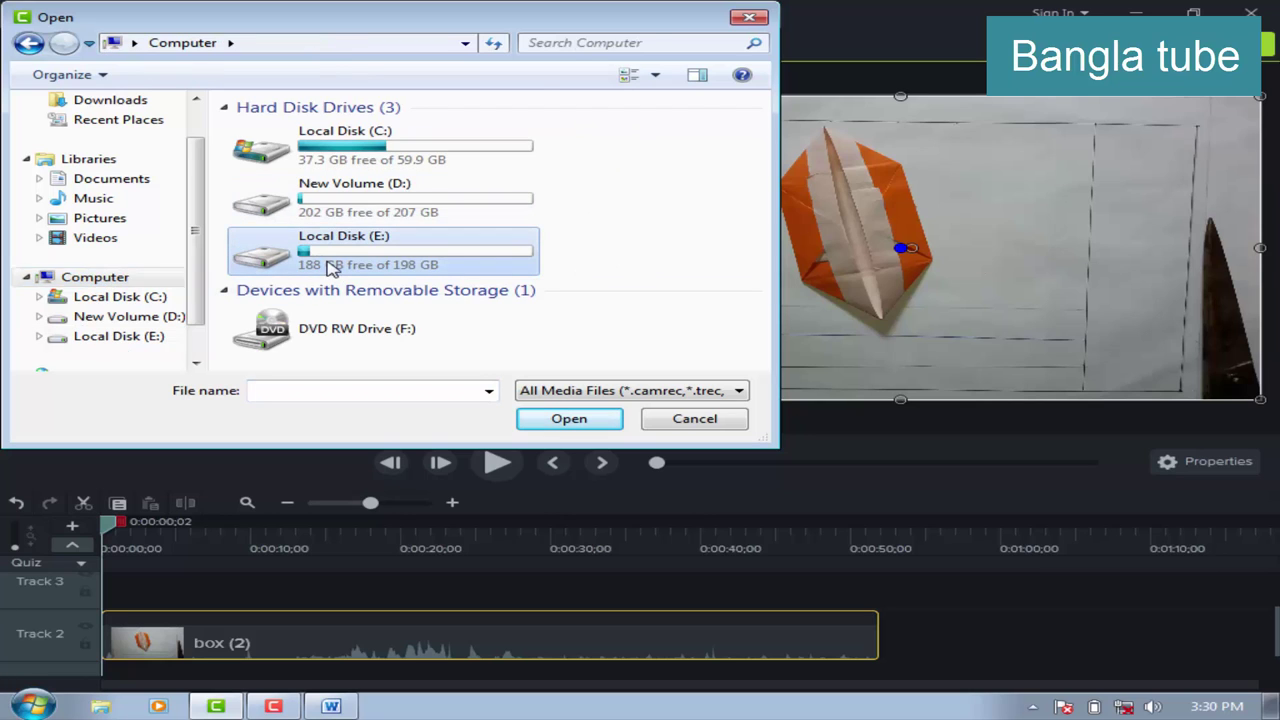
double_click(330, 268)
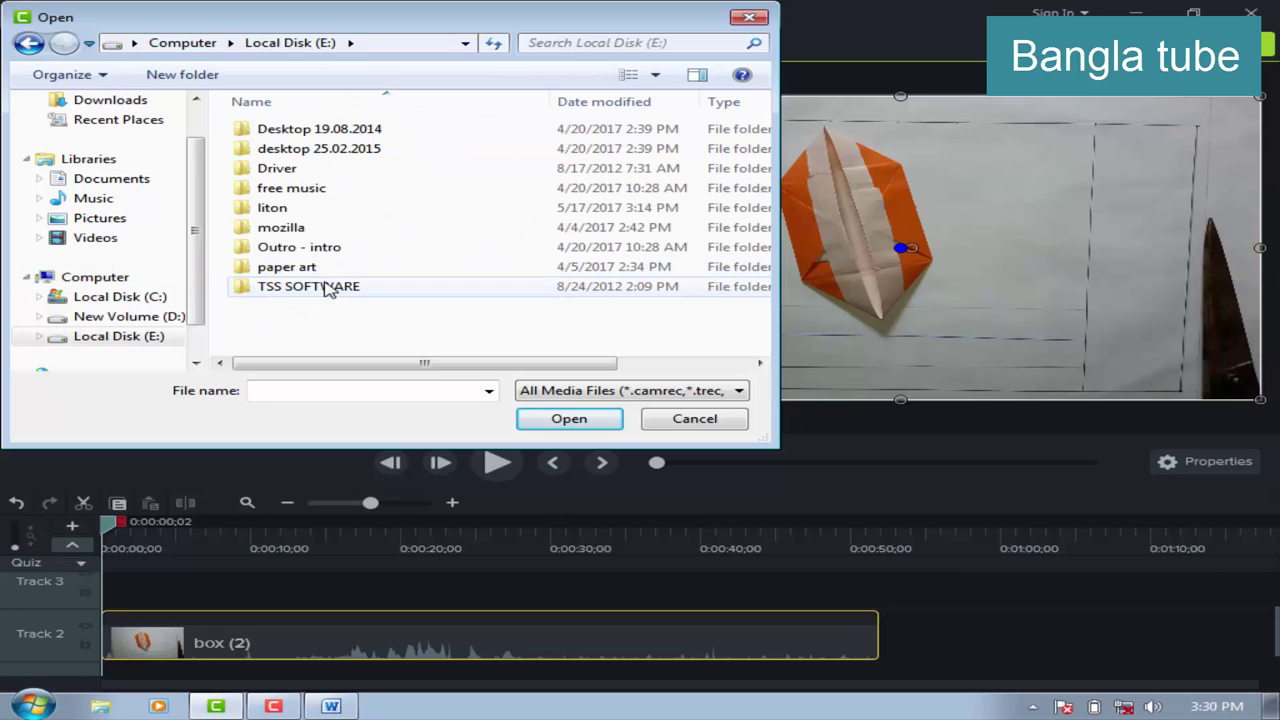
double_click(272, 207)
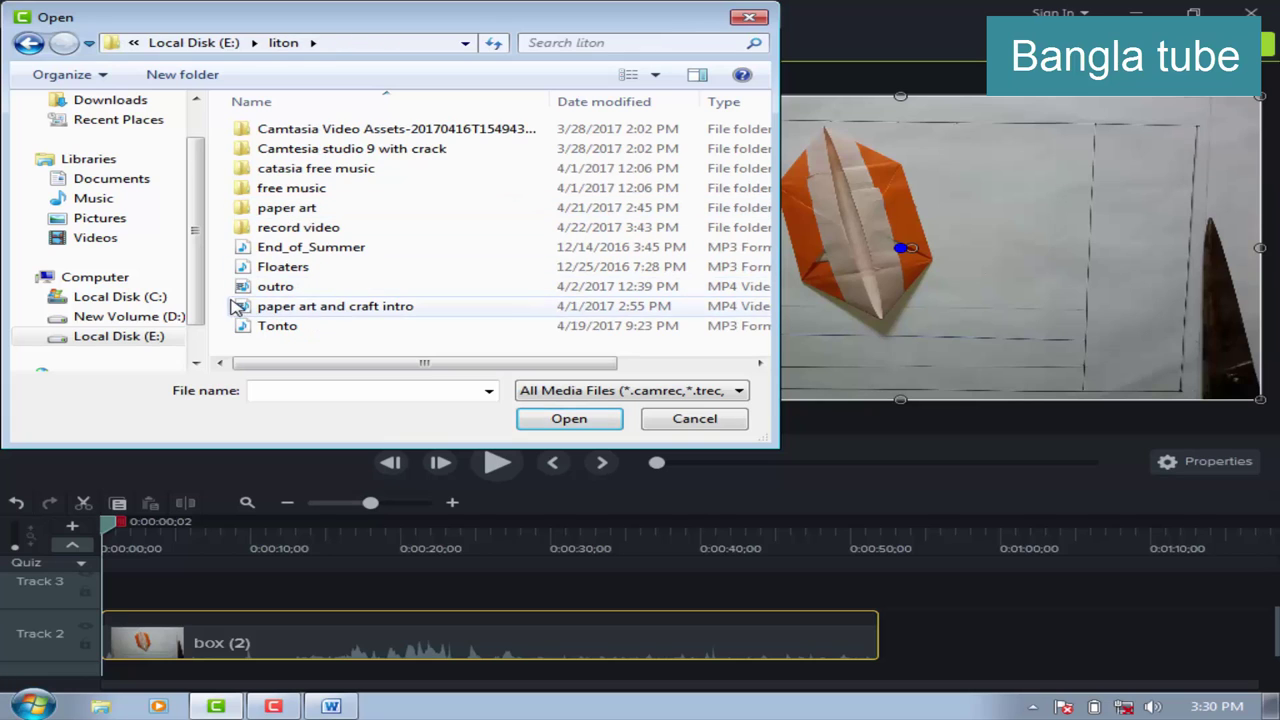
left_click_drag(226, 284, 378, 314)
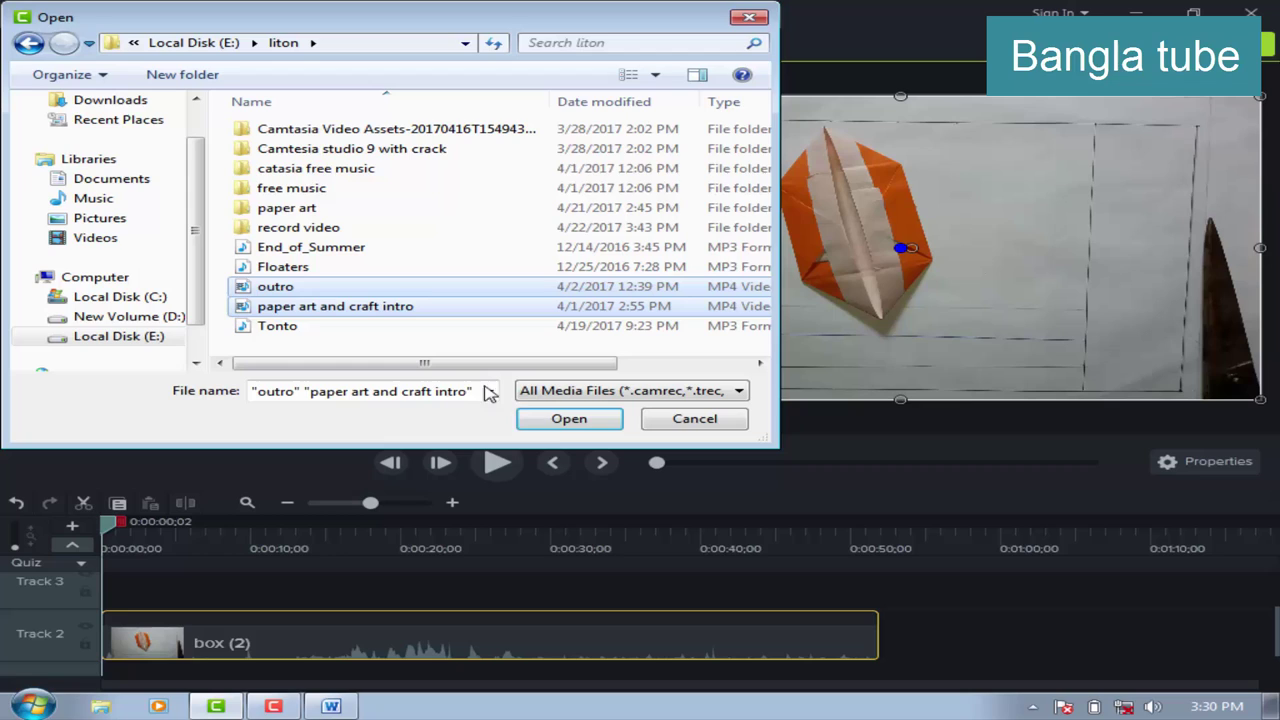
left_click(568, 419)
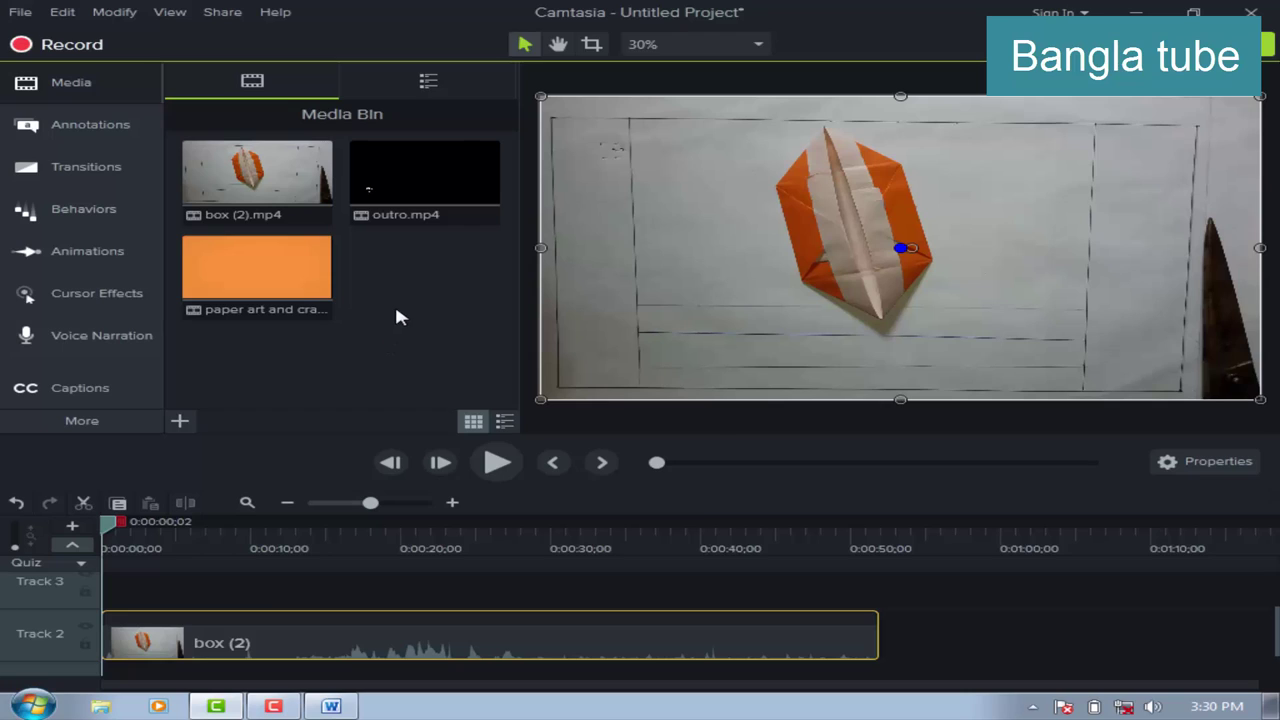
Delete the Floaters audio asset from the Library and accept the deletion.
left_click(428, 82)
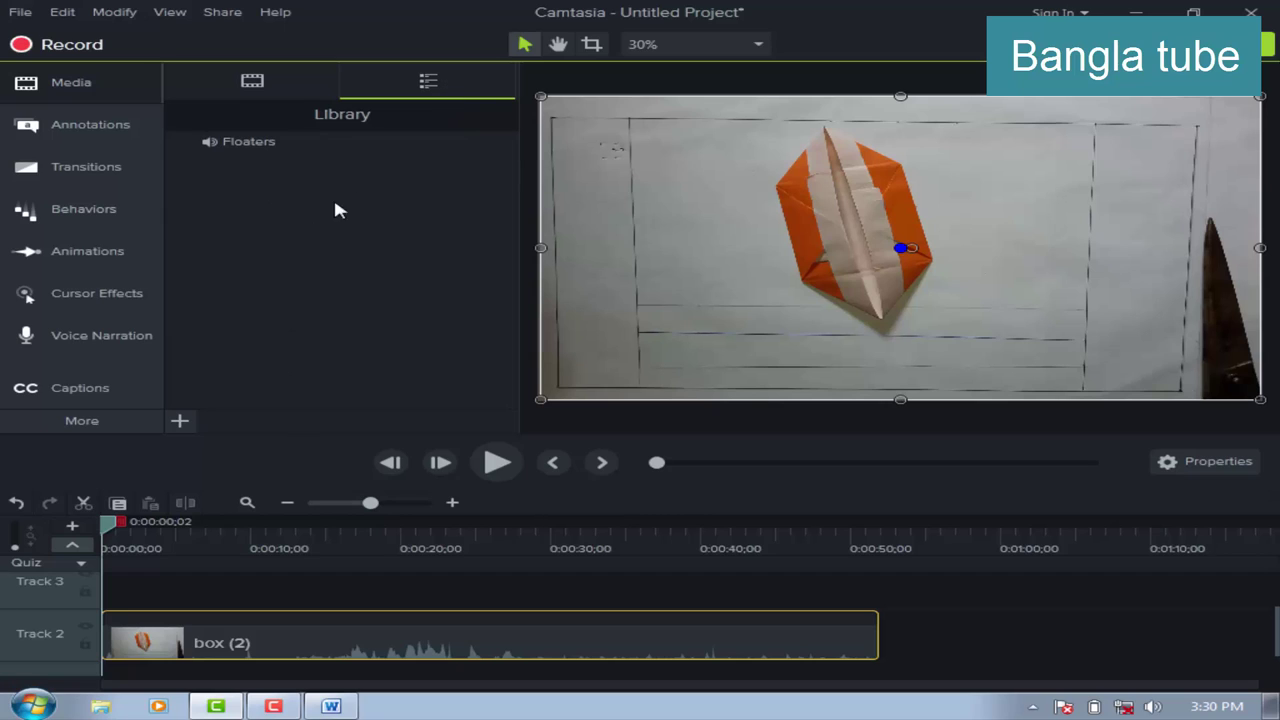
right_click(257, 144)
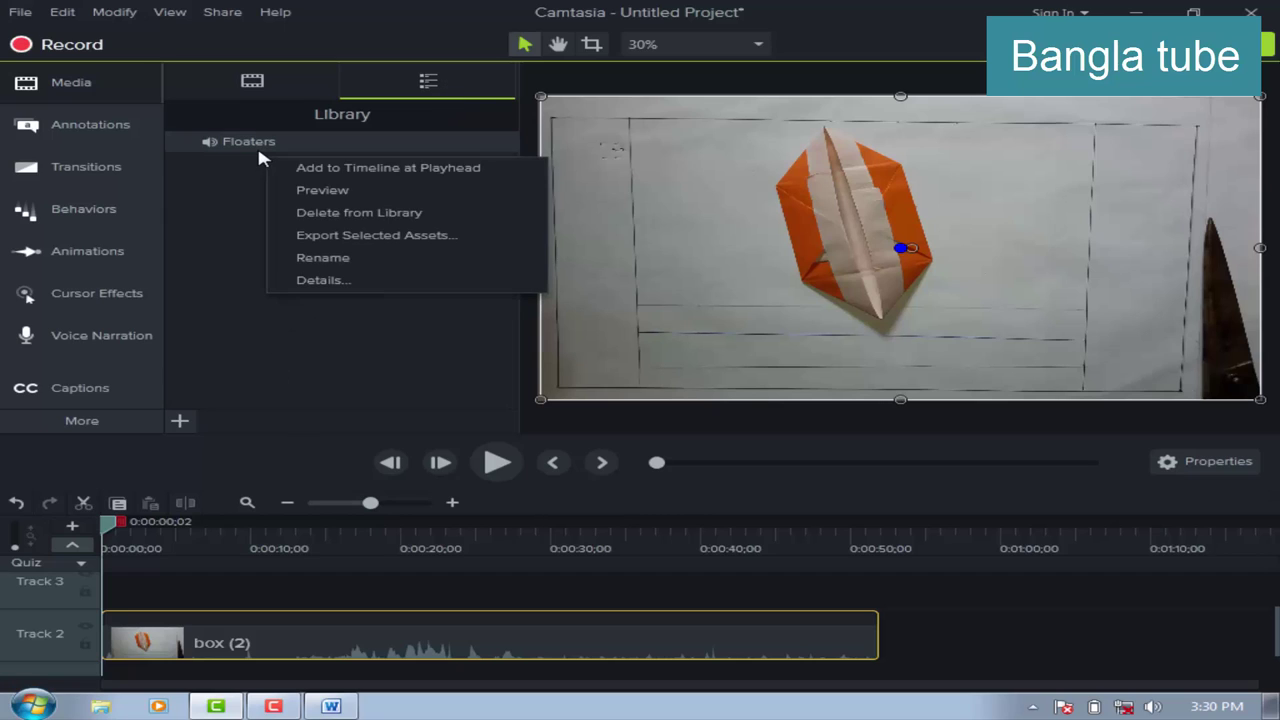
left_click(330, 212)
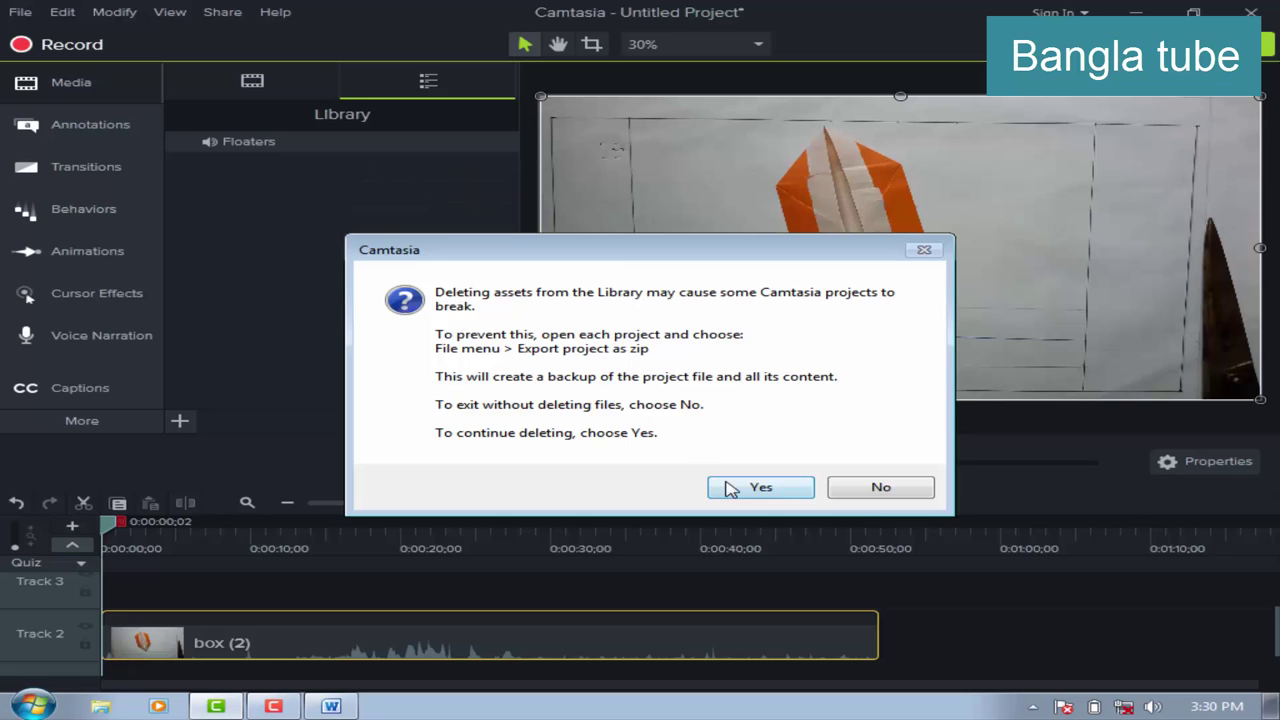
left_click(757, 487)
Add the outro.mp4 video from the Media Bin to the Library, keeping the name outro.
left_click(254, 86)
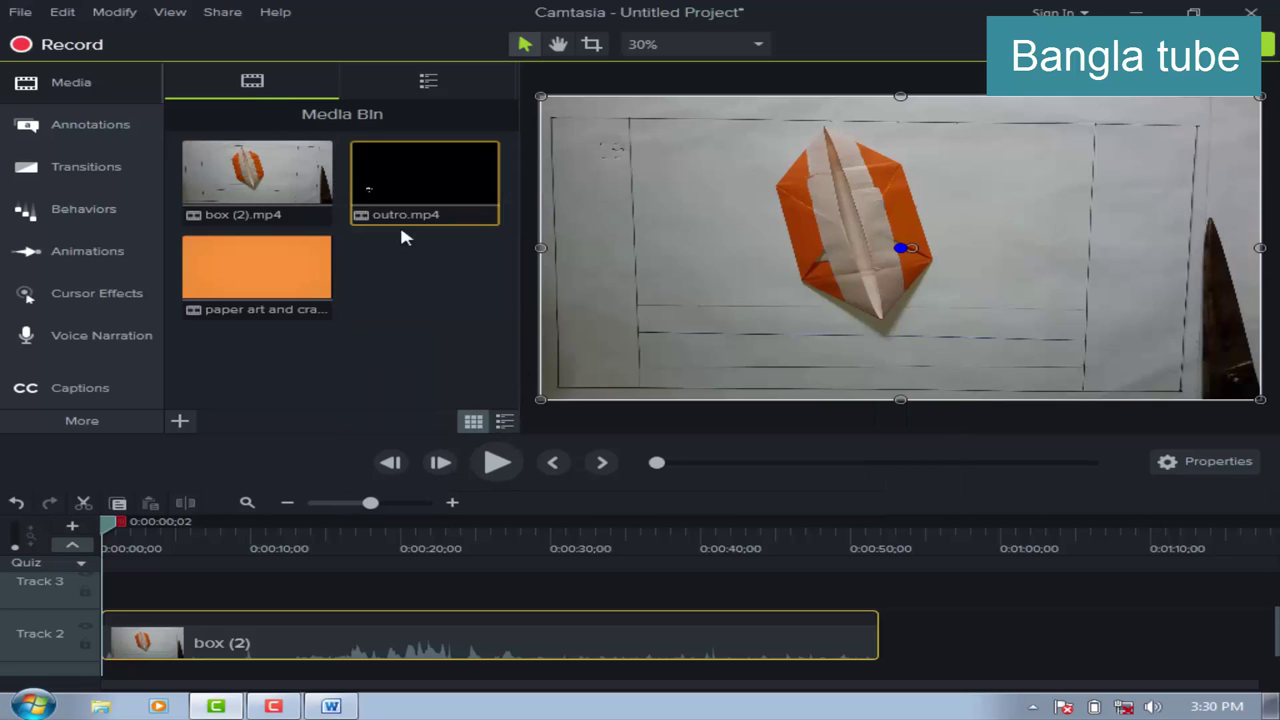
right_click(392, 167)
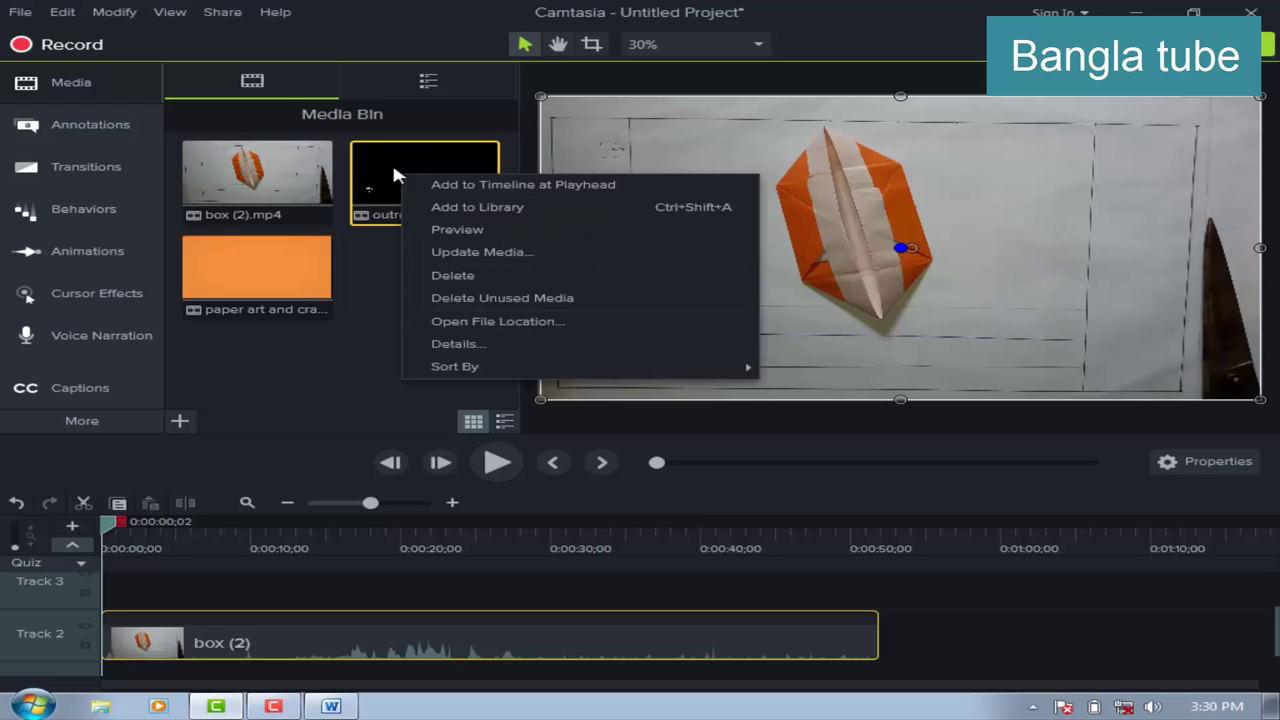
left_click(519, 209)
left_click(284, 175)
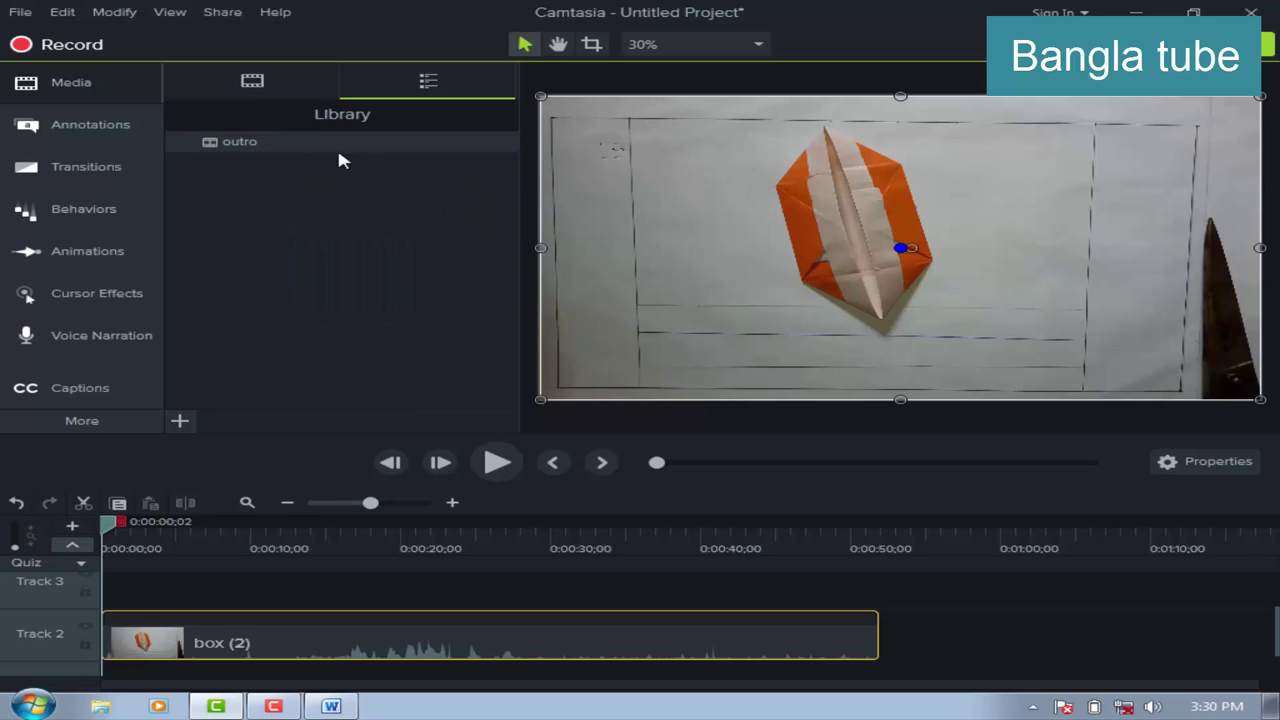
Add the paper art and craft intro video from the Media Bin to the Library, keeping its name.
left_click(247, 88)
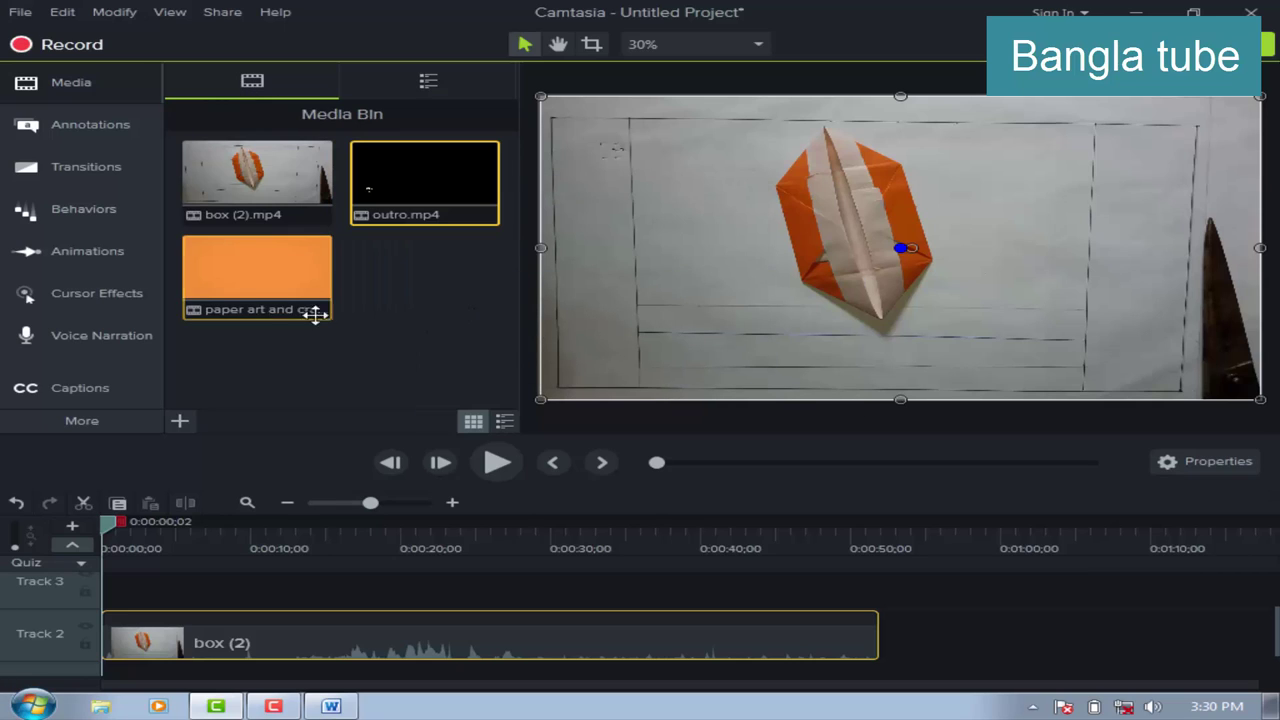
right_click(220, 284)
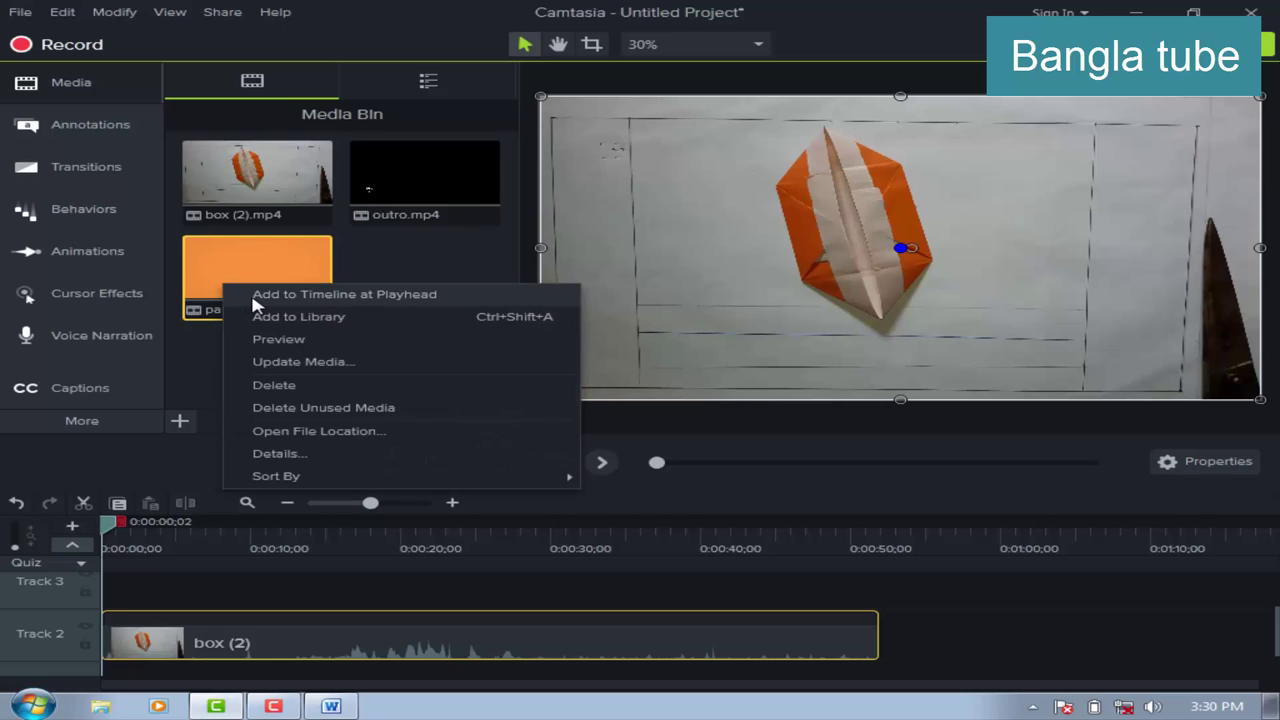
left_click(257, 316)
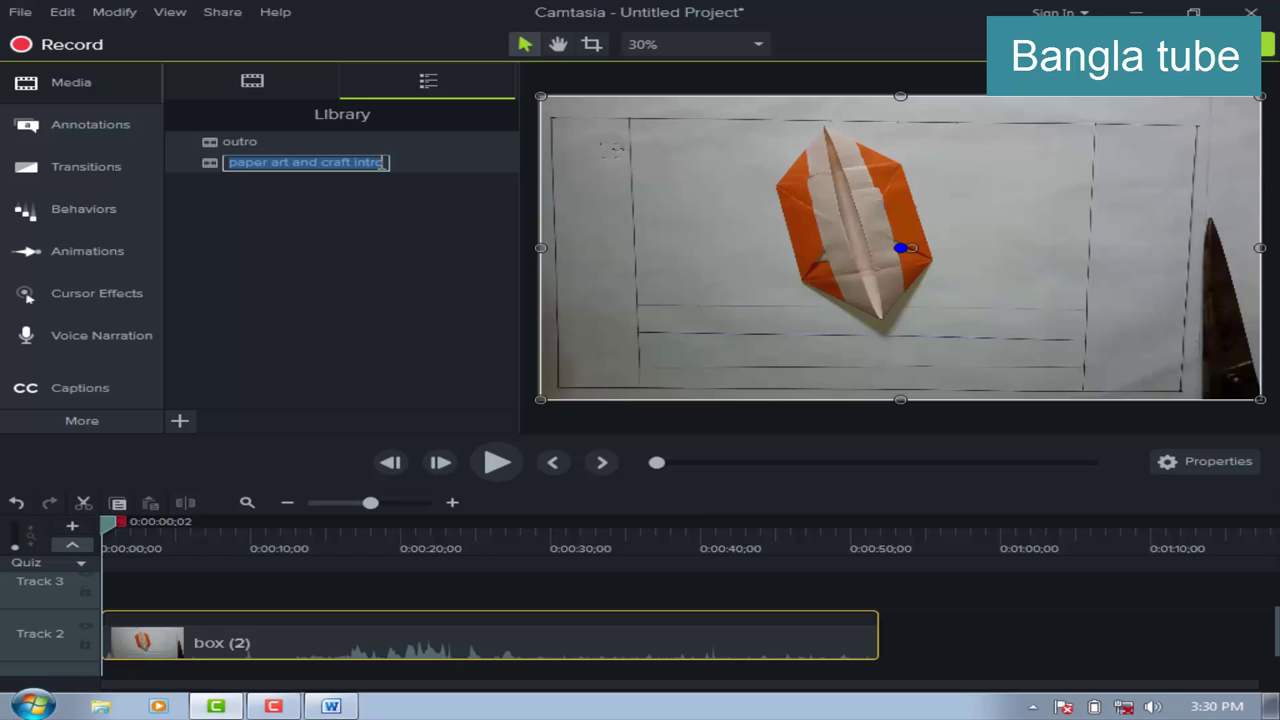
left_click(254, 220)
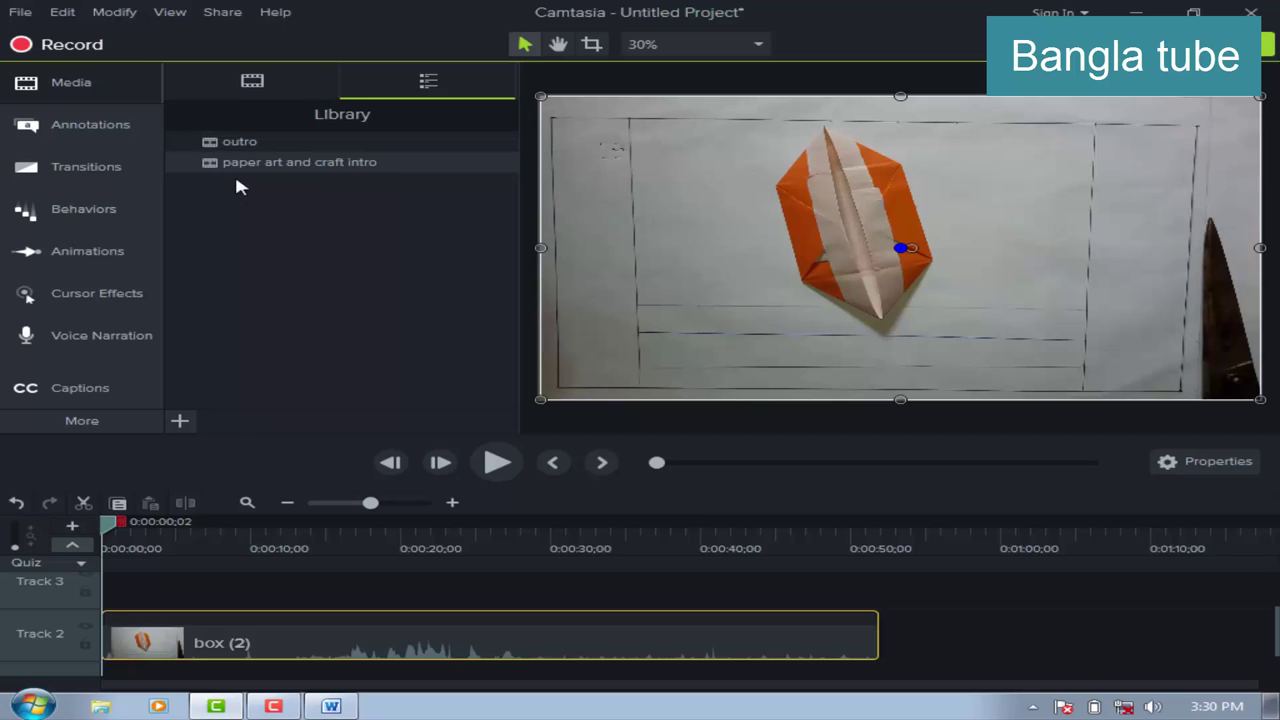
right_click(232, 146)
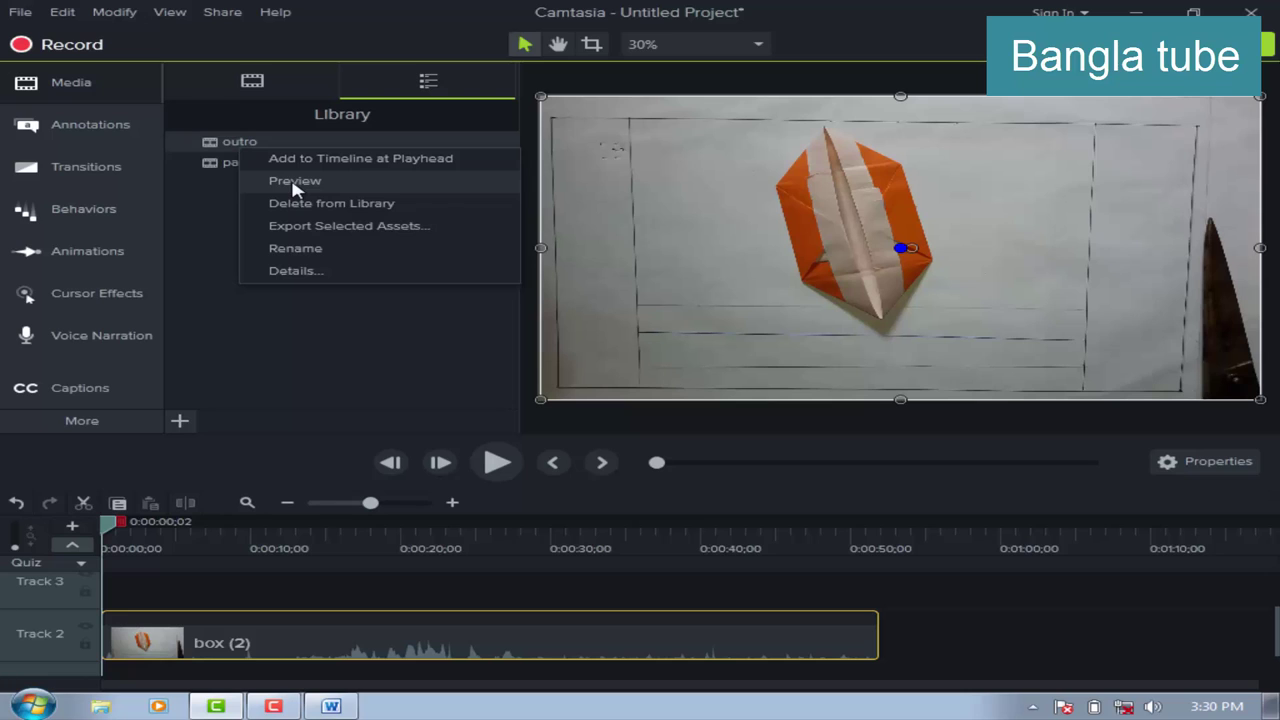
left_click(412, 348)
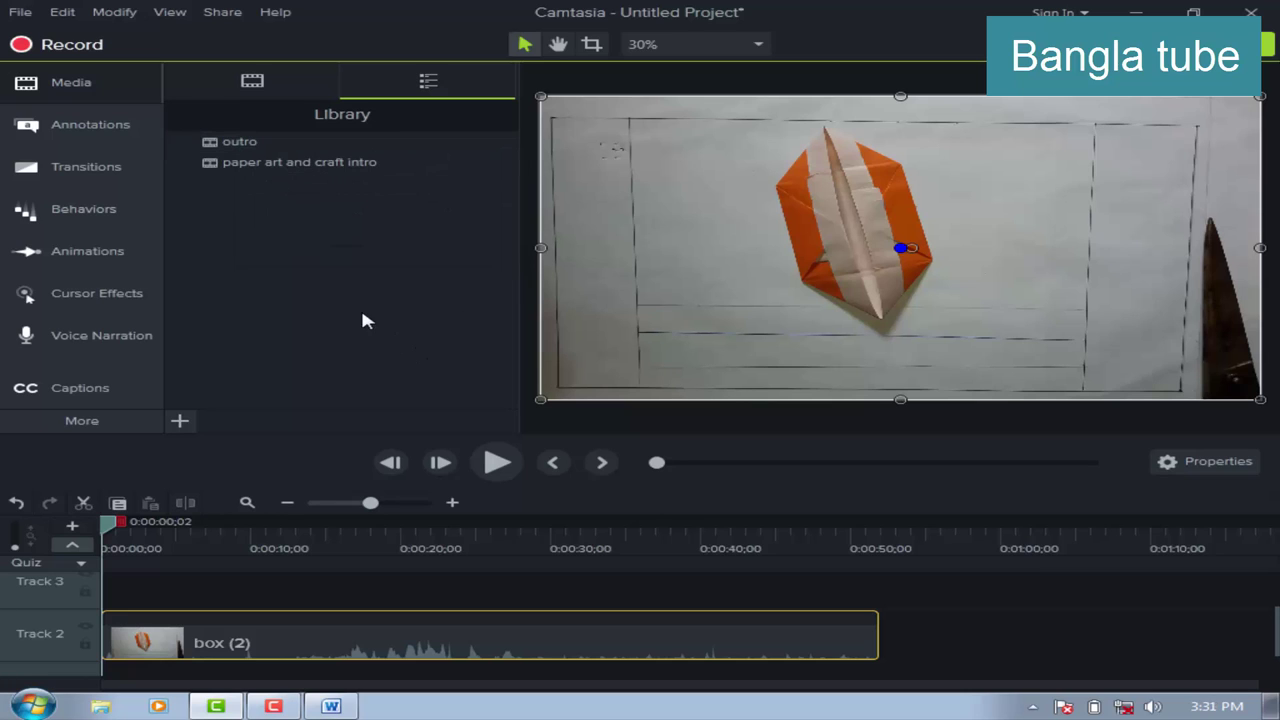
Switch to Word and review the numbered list of tutorial topics.
left_click(331, 706)
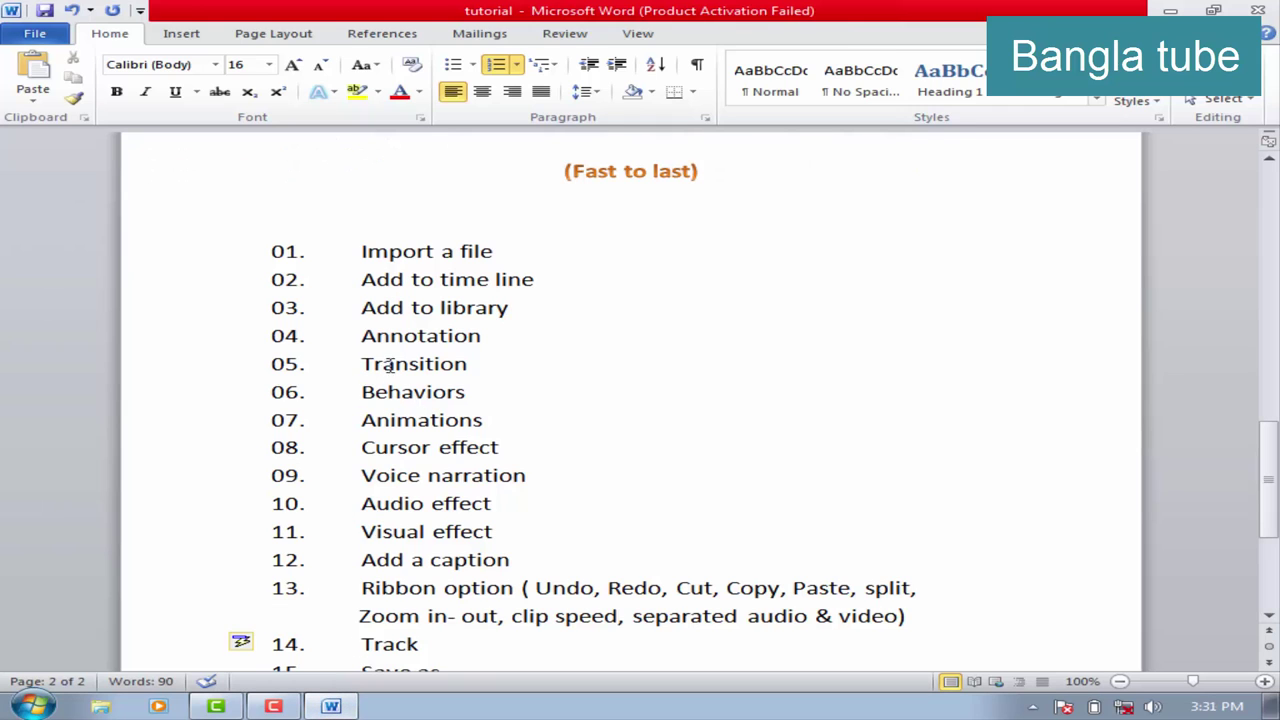
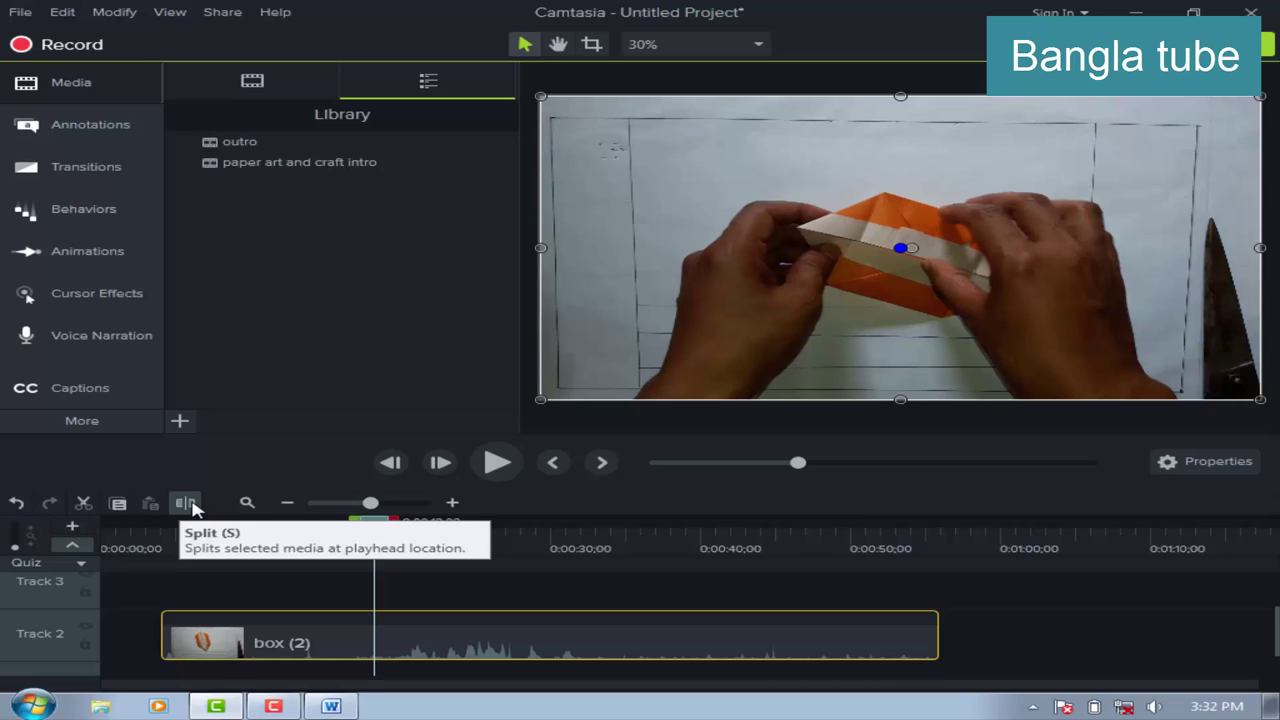
Split the box (2) clip on Track 2 at 0:00:18;08 and delete the part before the split.
left_click(188, 504)
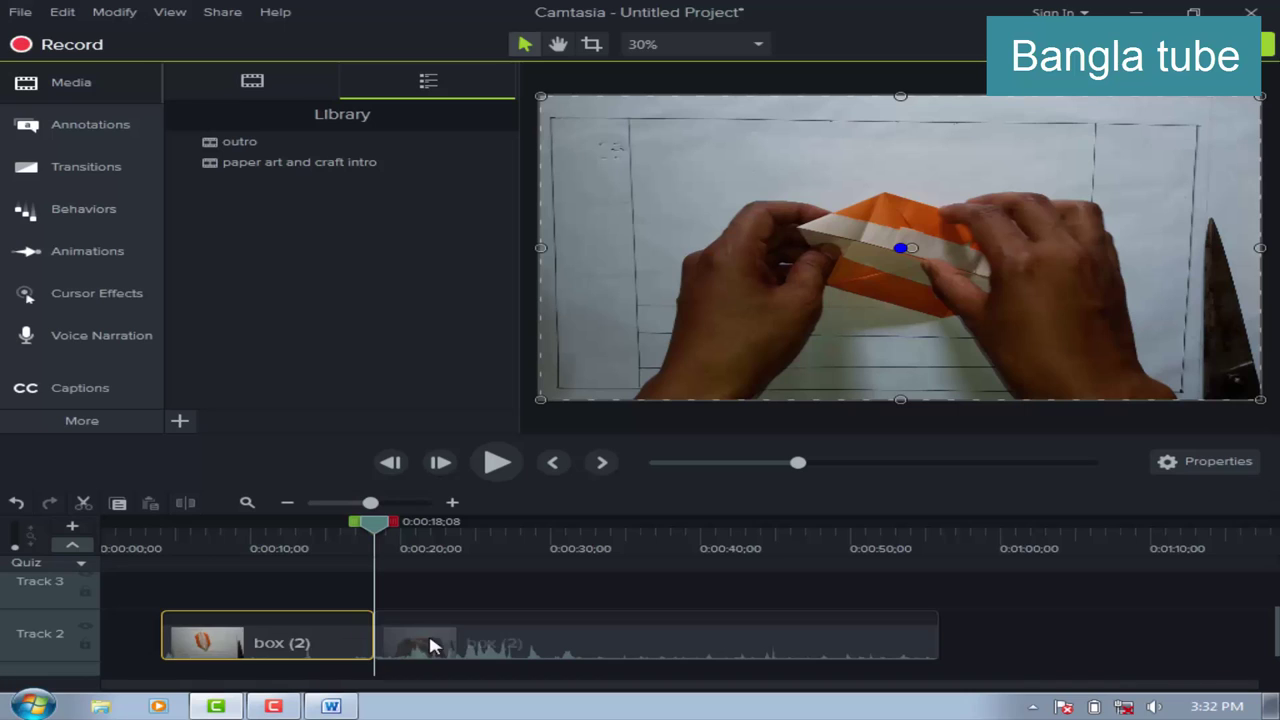
left_click(482, 646)
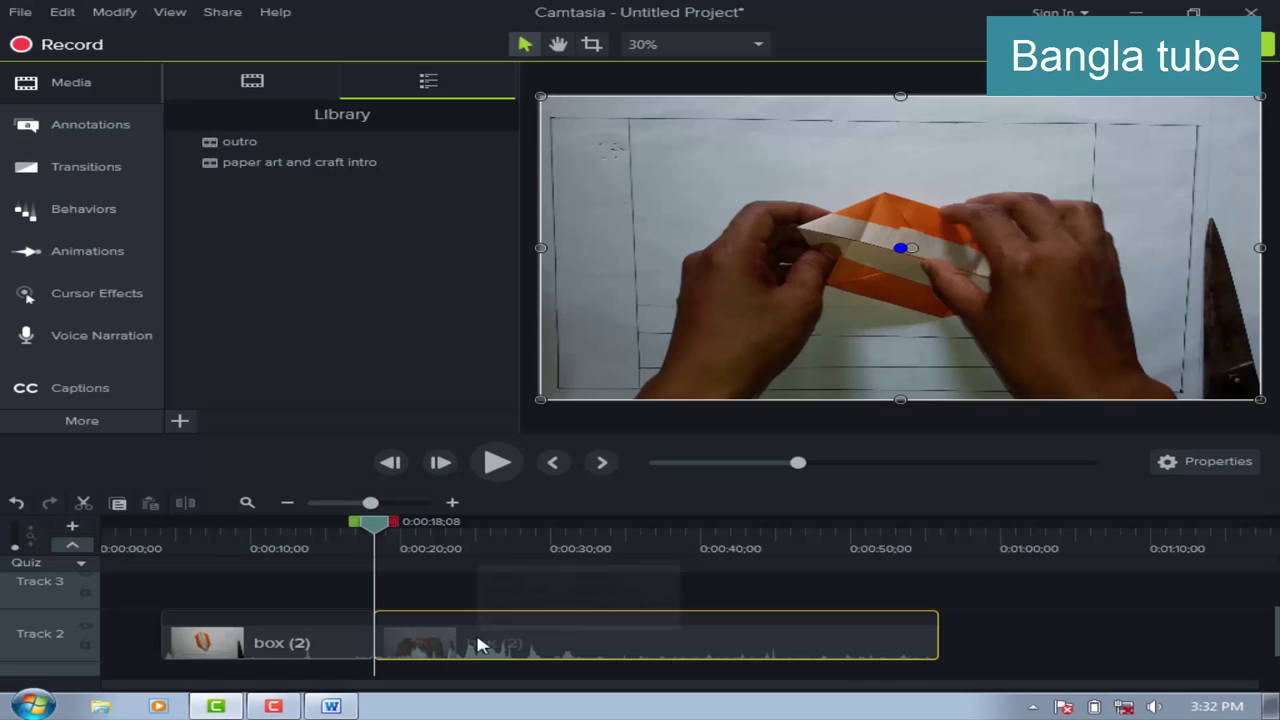
left_click(296, 630)
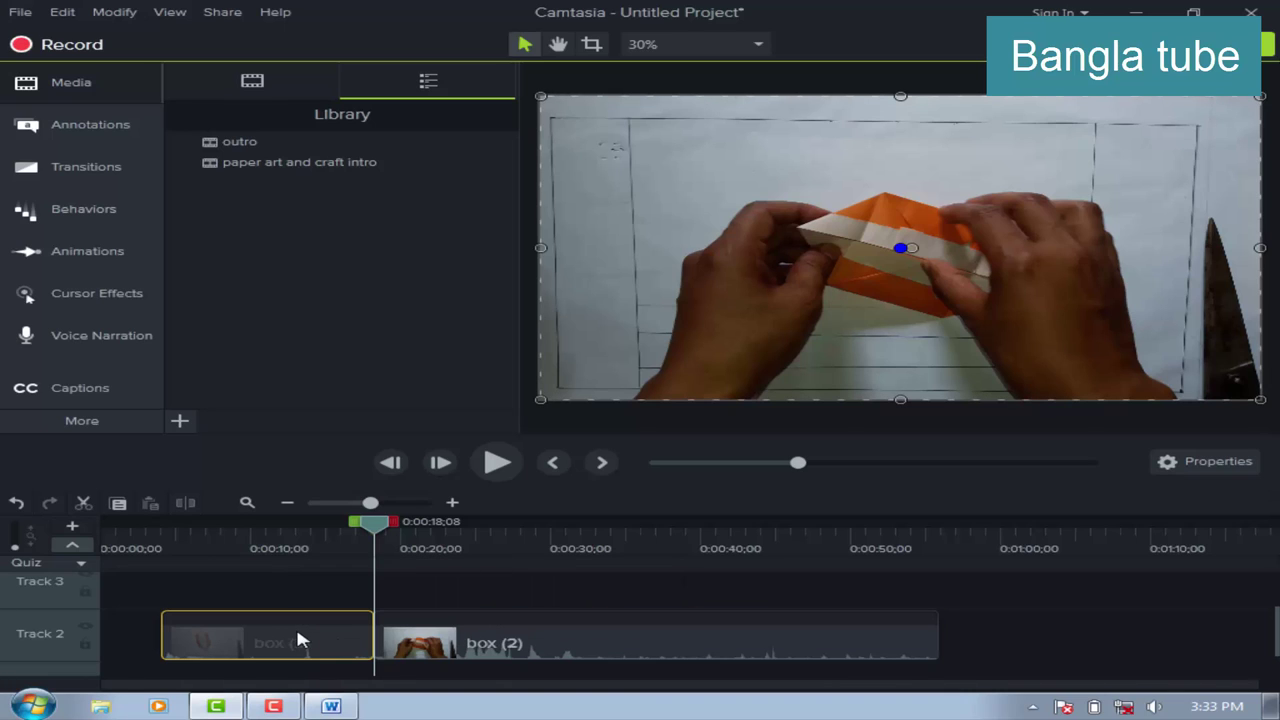
right_click(237, 636)
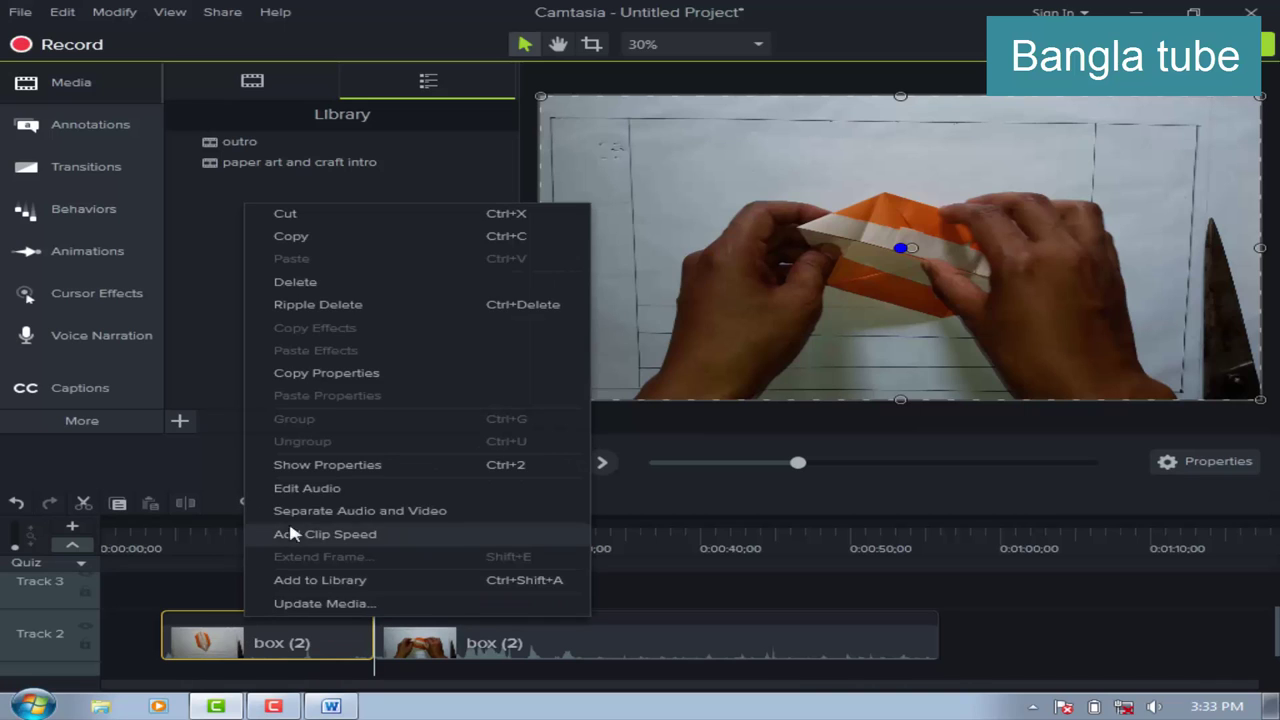
left_click(294, 282)
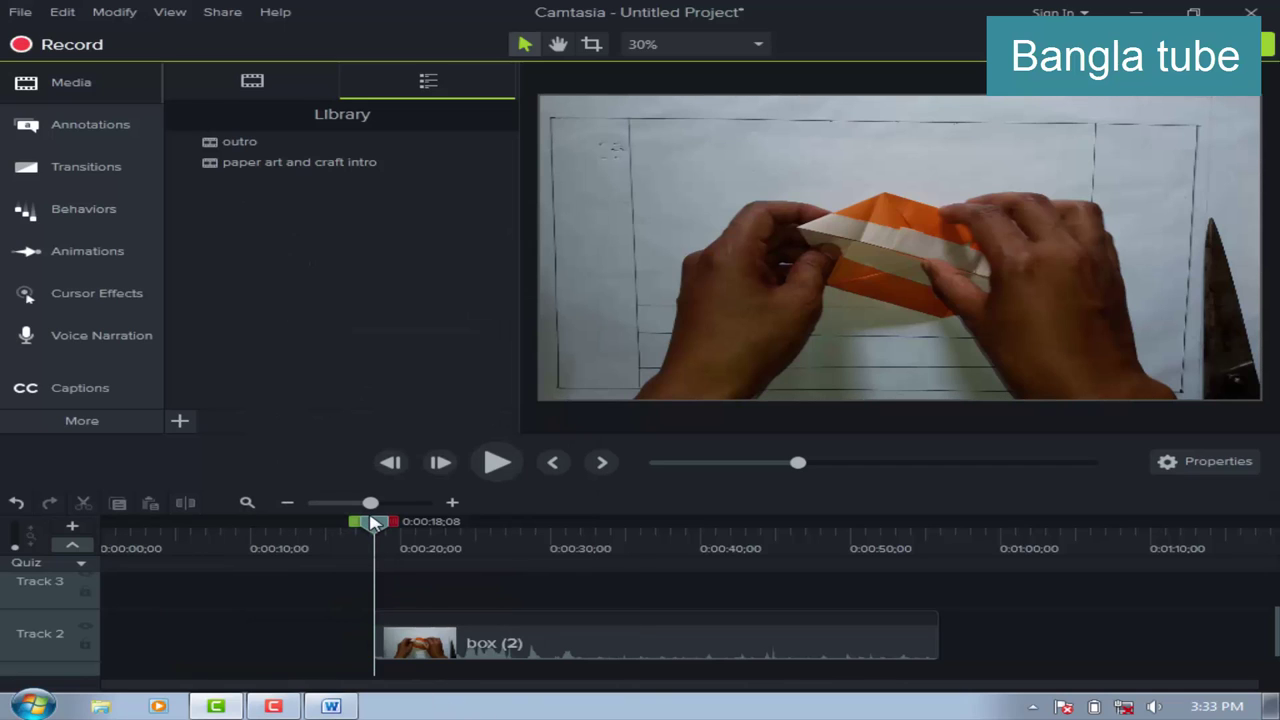
Move the remaining box (2) clip earlier on Track 2 so it starts at about 7.5 seconds.
left_click_drag(375, 525, 193, 525)
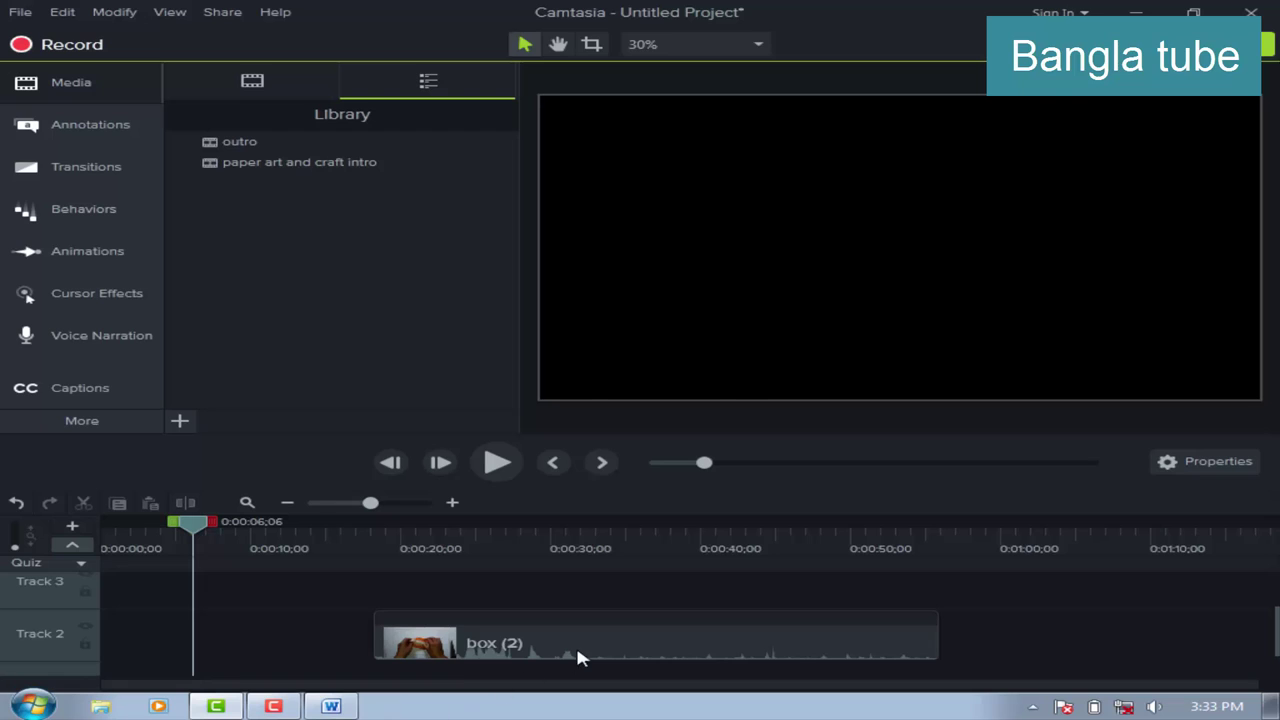
left_click_drag(580, 657, 421, 654)
Preview the box (2) clip by scrubbing the playhead to 0:00:14;09 and back to 0:00:06;19.
mouse_move(196, 522)
left_mouse_down()
mouse_move(213, 524)
mouse_move(198, 525)
left_mouse_up()
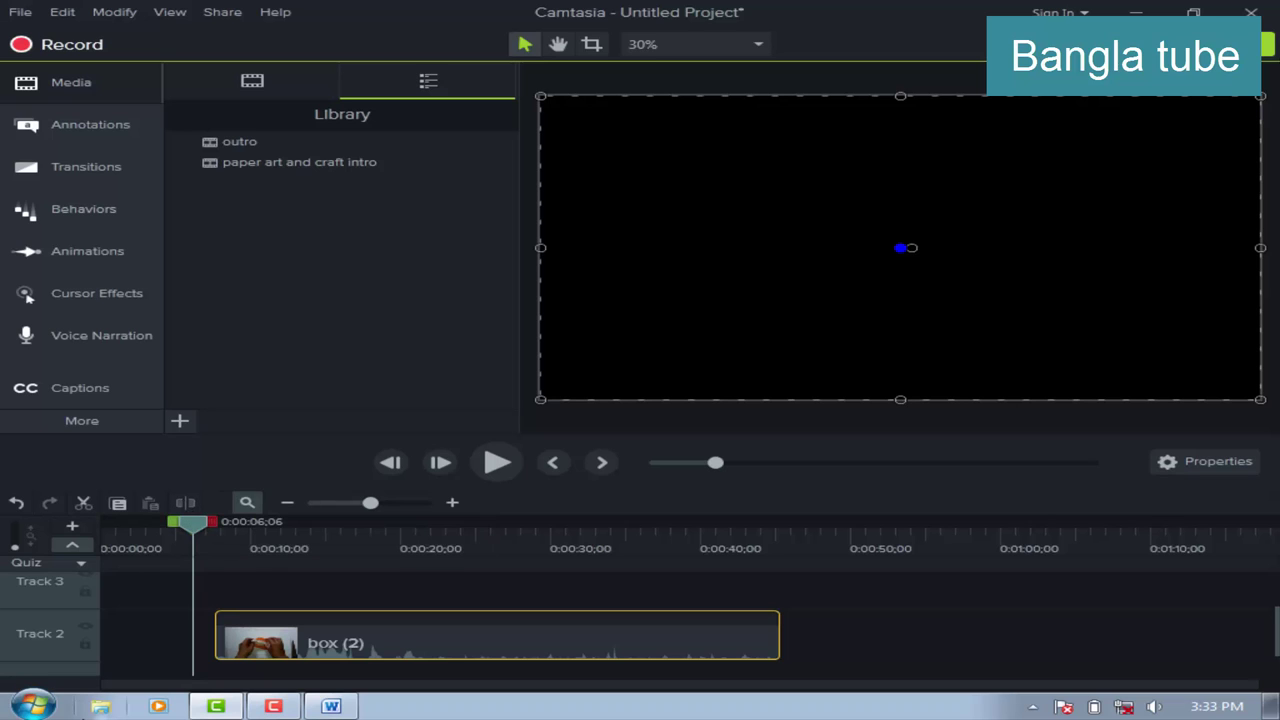
left_click_drag(199, 528, 320, 544)
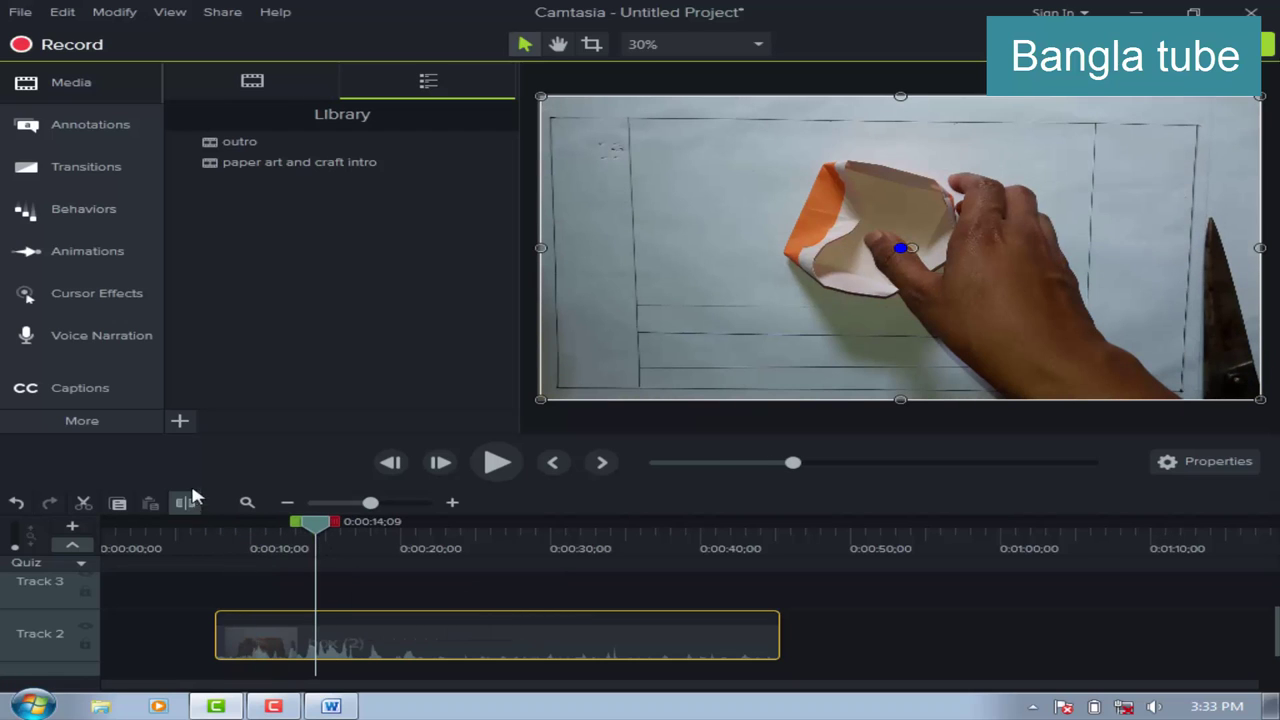
left_click_drag(318, 528, 200, 540)
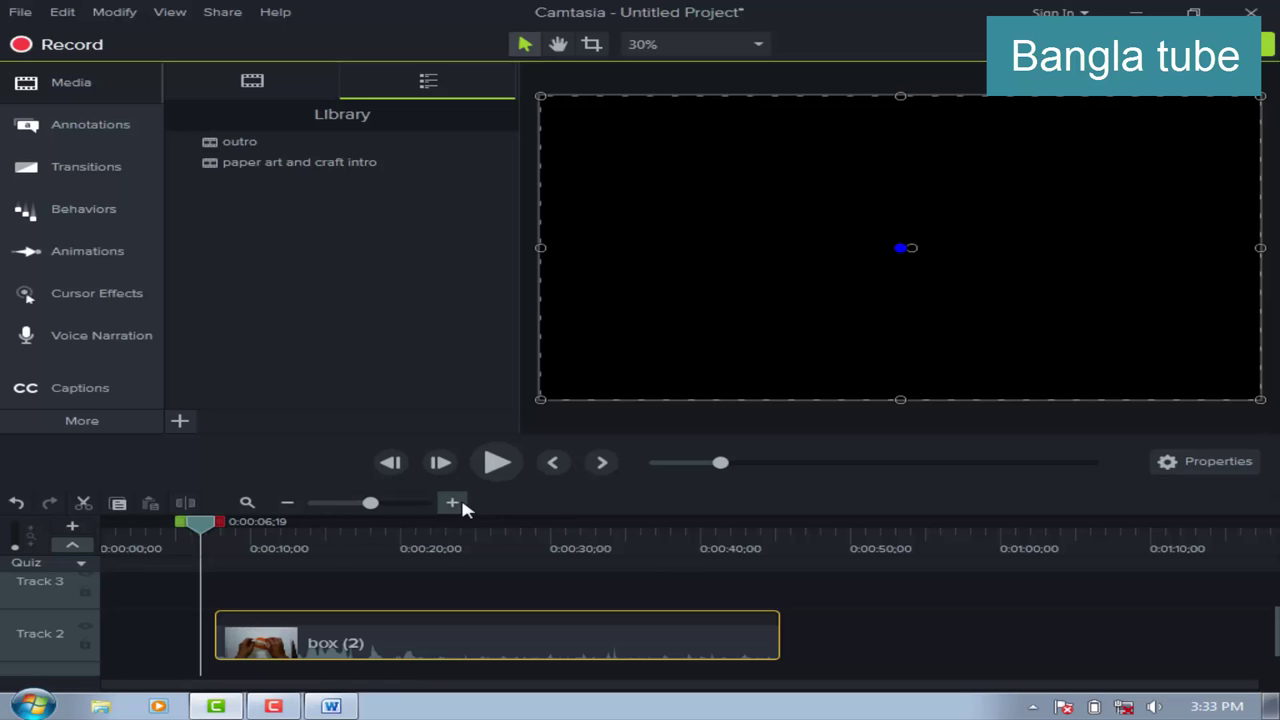
Zoom the timeline out two levels and back in two levels.
left_click(287, 505)
left_click(287, 505)
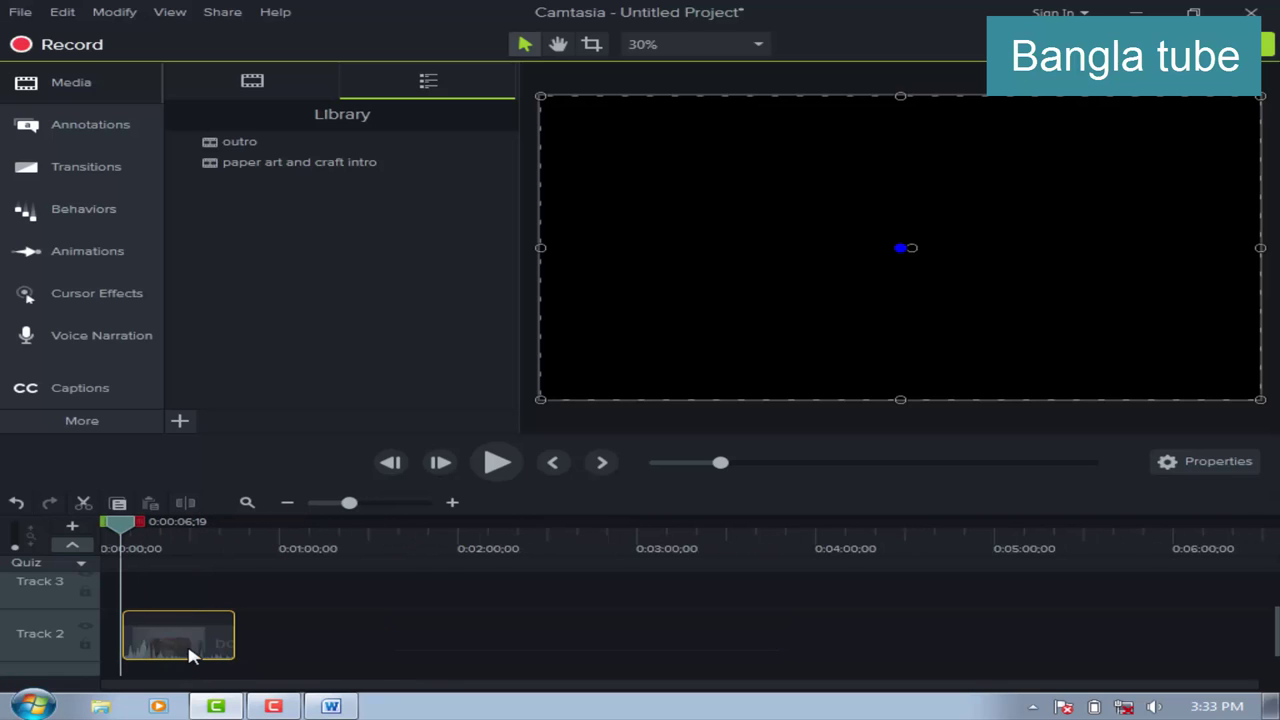
left_click(455, 507)
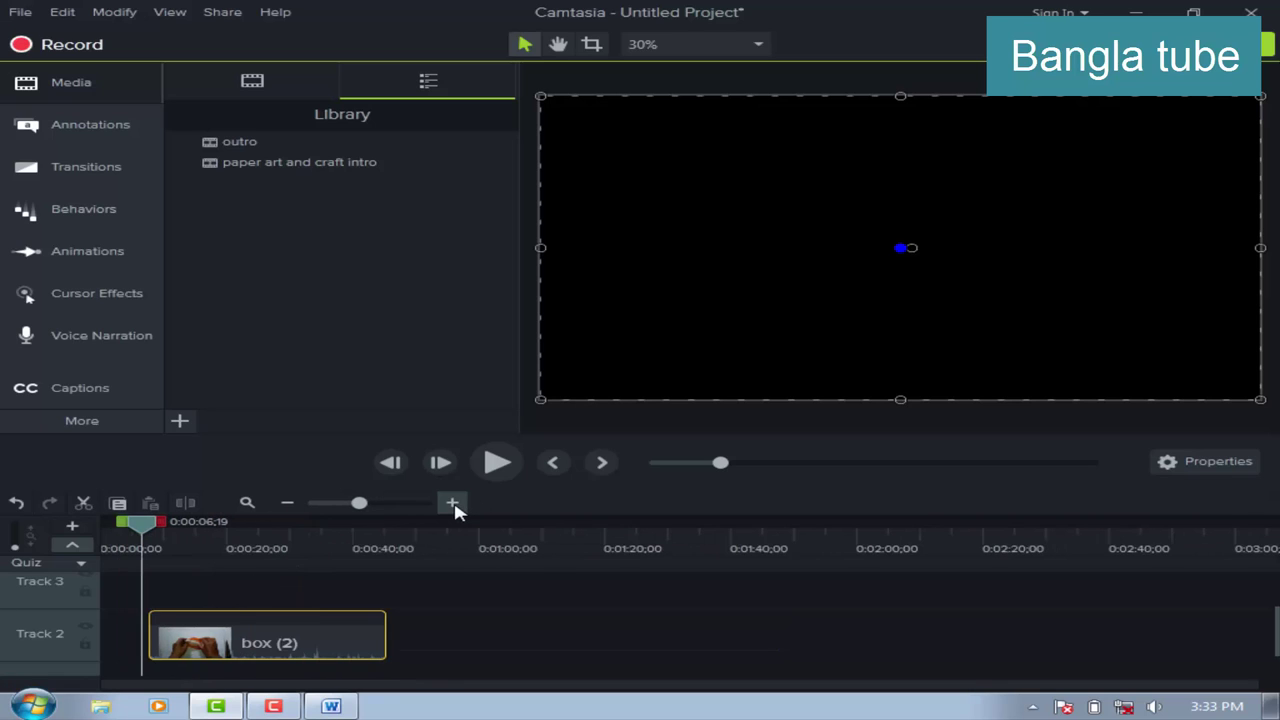
left_click(453, 507)
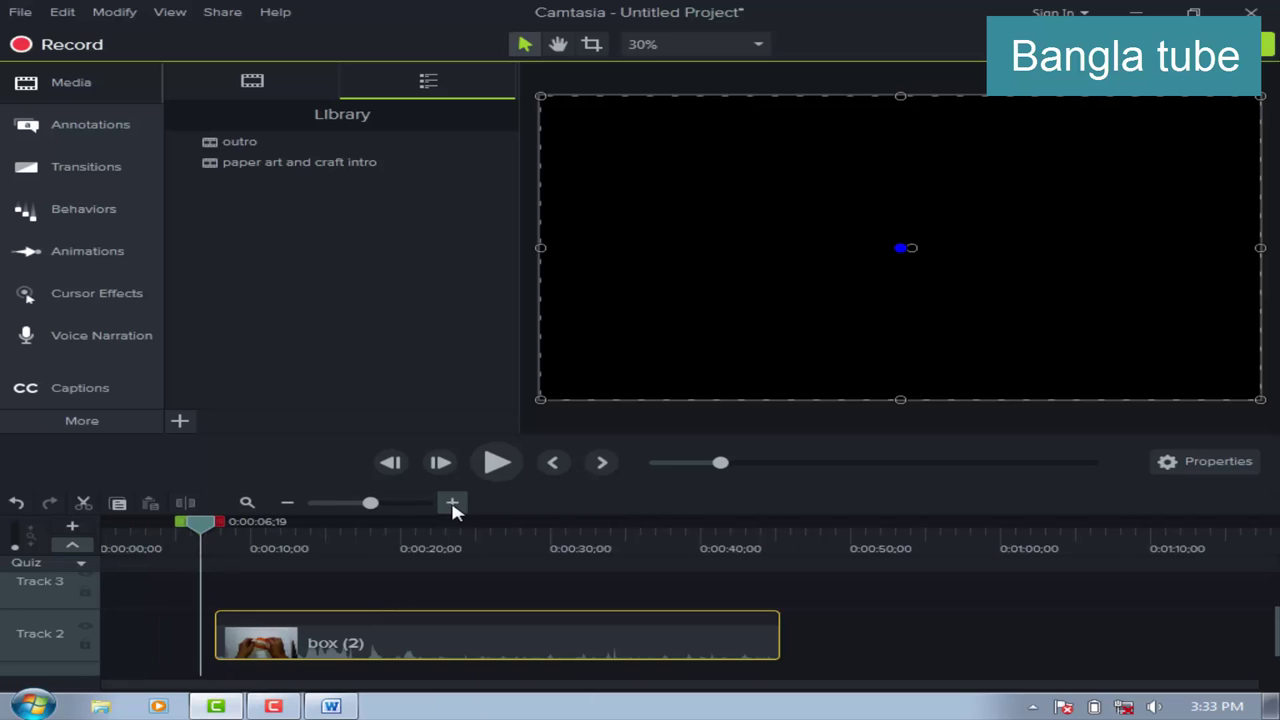
Switch to Word, highlight the word "split" in topic 13 of the list, and return to Camtasia.
left_click(330, 708)
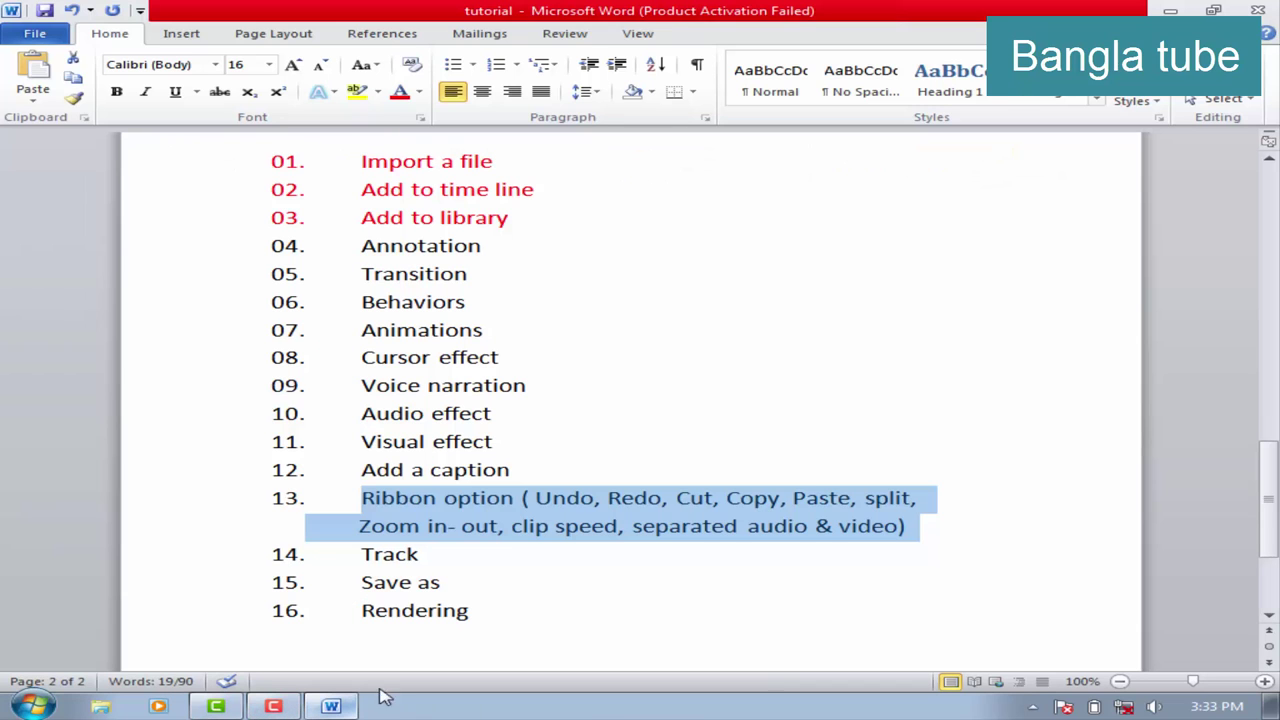
left_click(497, 583)
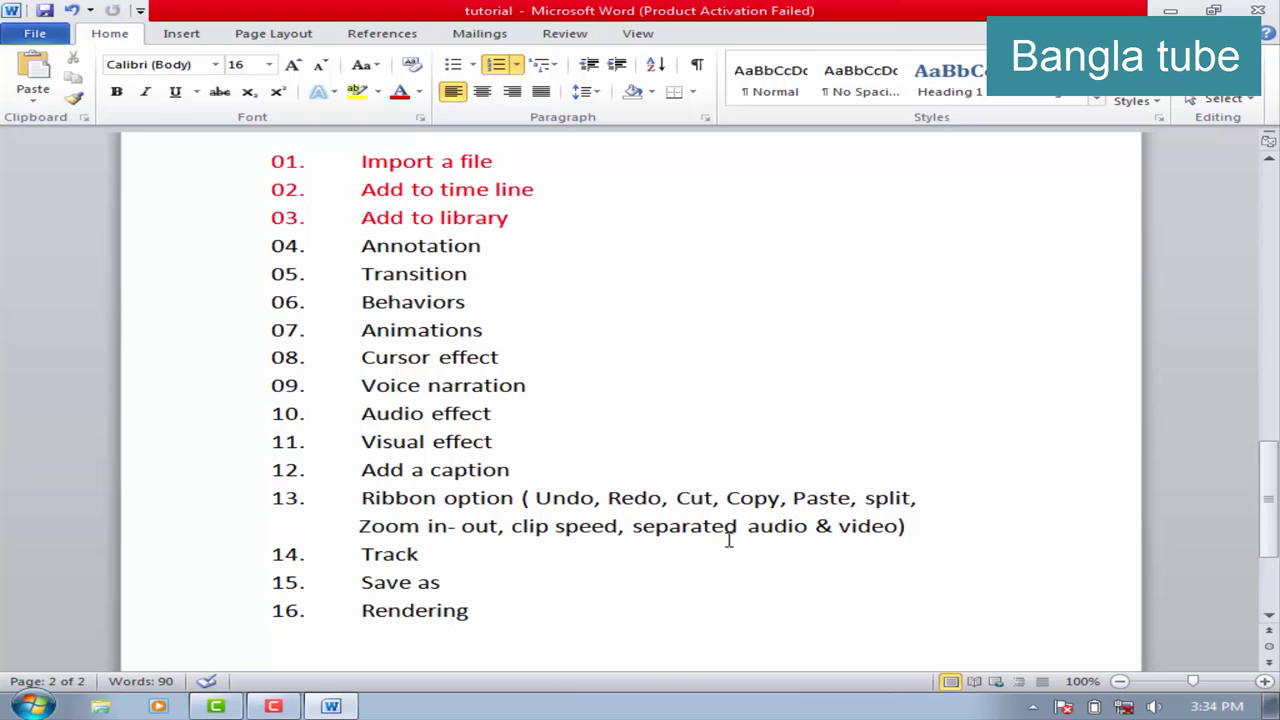
double_click(866, 500)
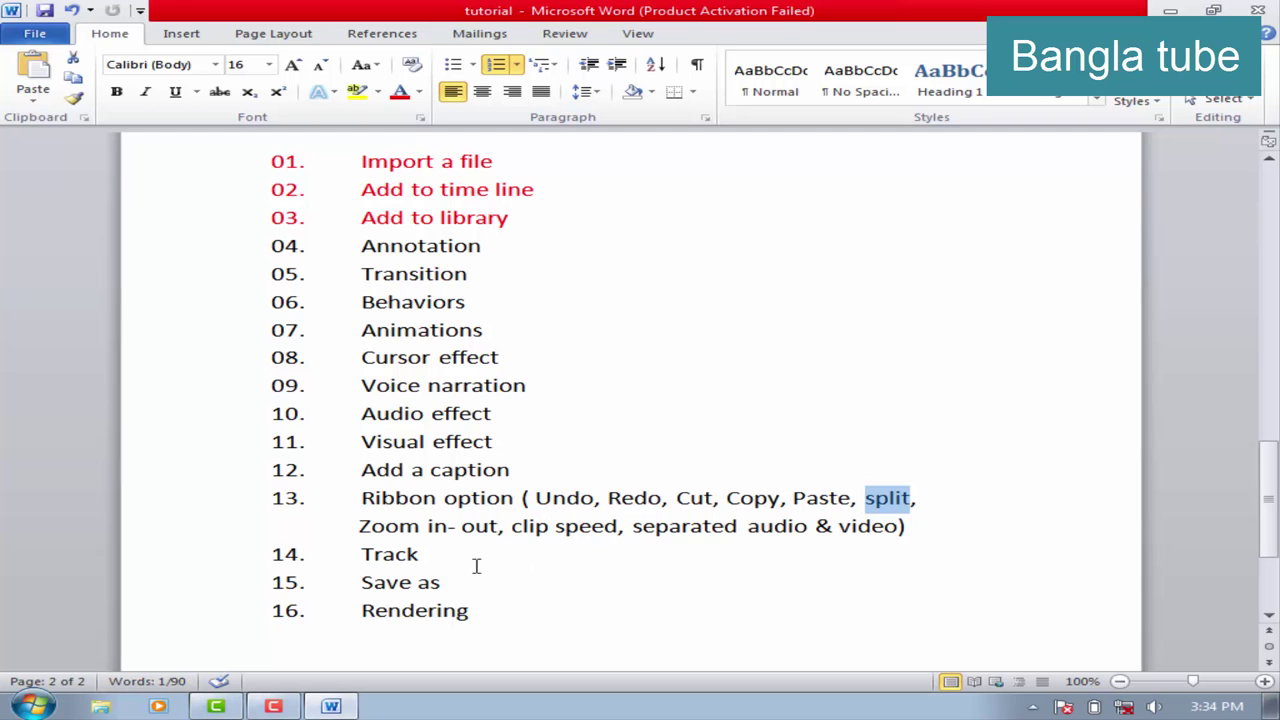
left_click(215, 706)
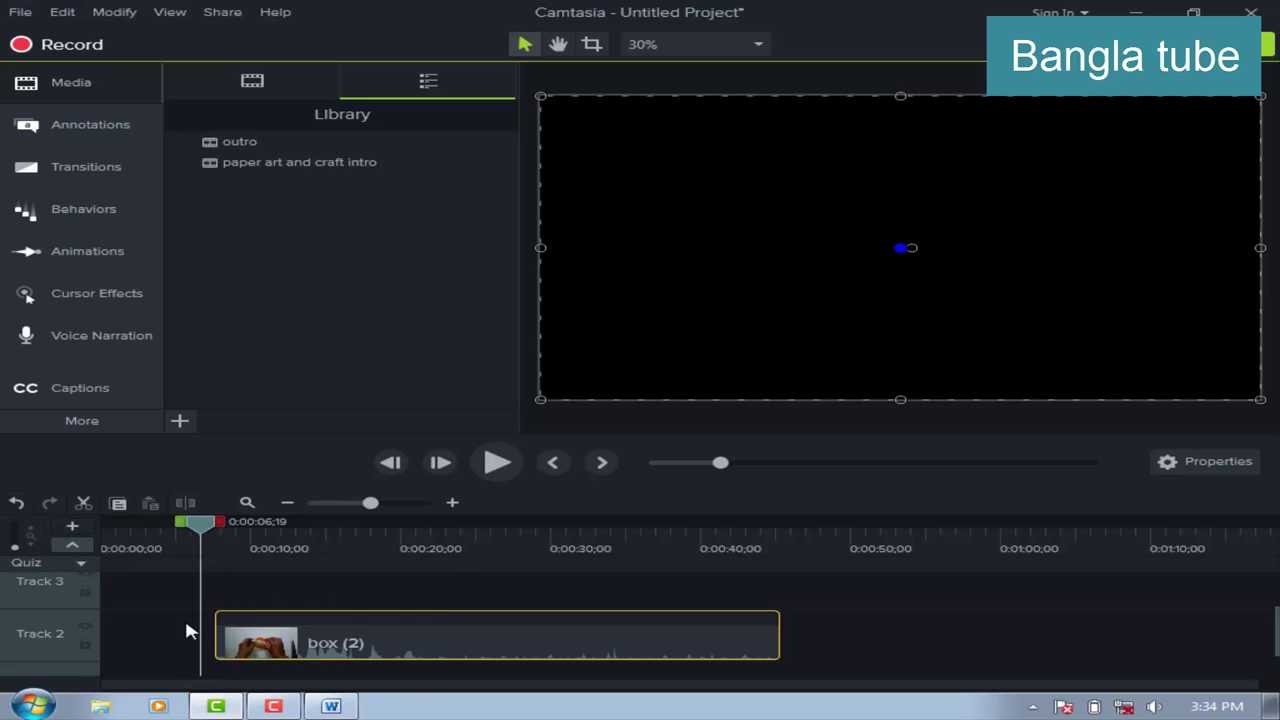
Undo the last three edits to the box (2) clip: the move, the deletion and the split.
left_click(17, 503)
left_click(17, 503)
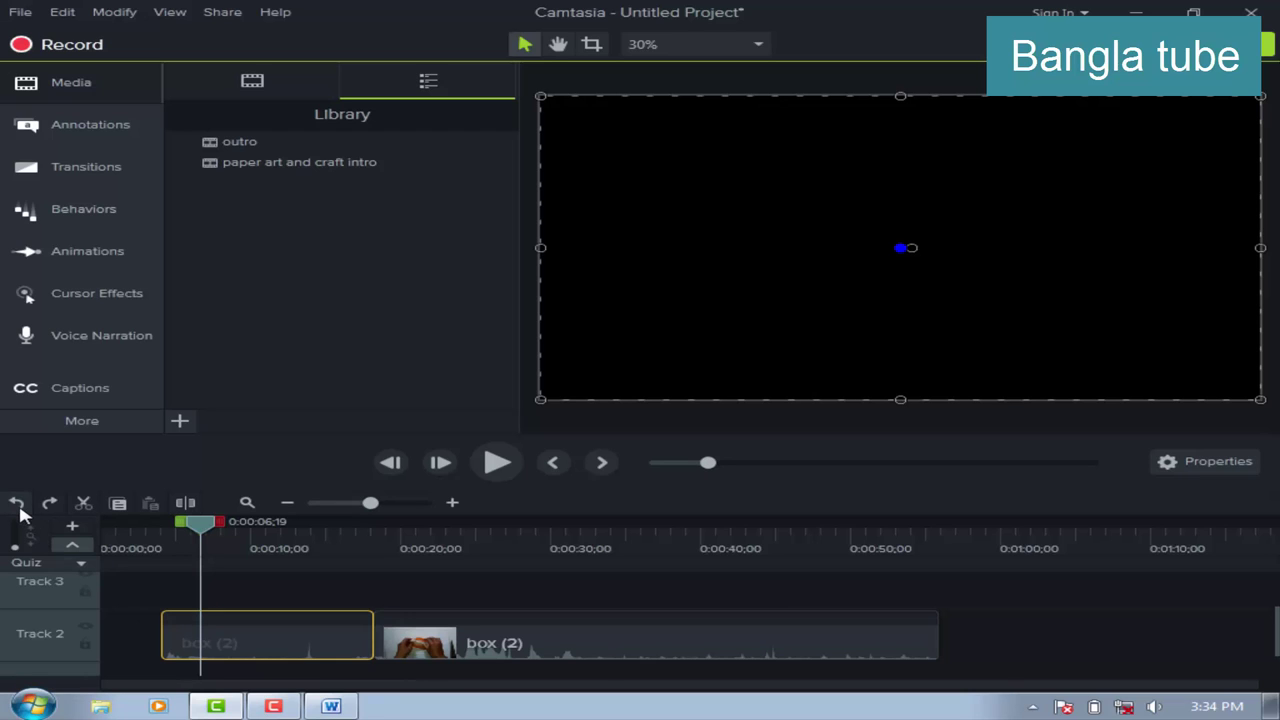
left_click(17, 503)
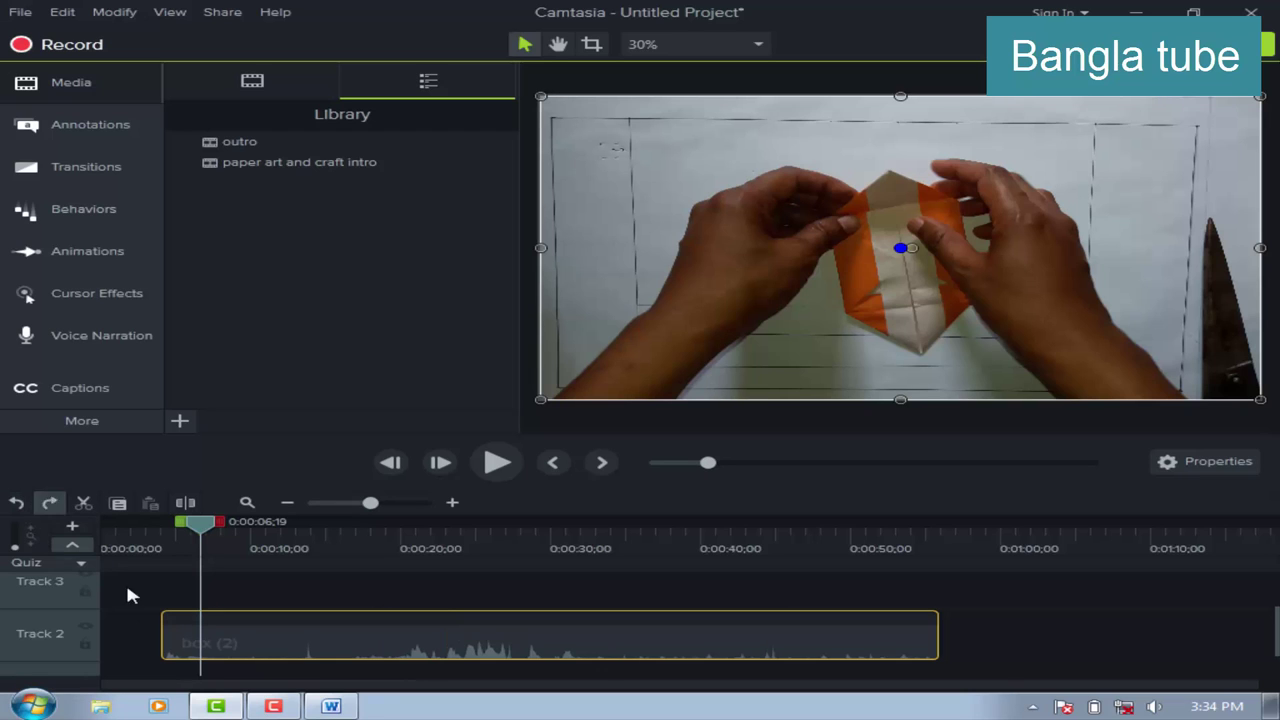
Redo the split, the deletion and the move of the box (2) clip.
left_click(52, 505)
left_click(52, 505)
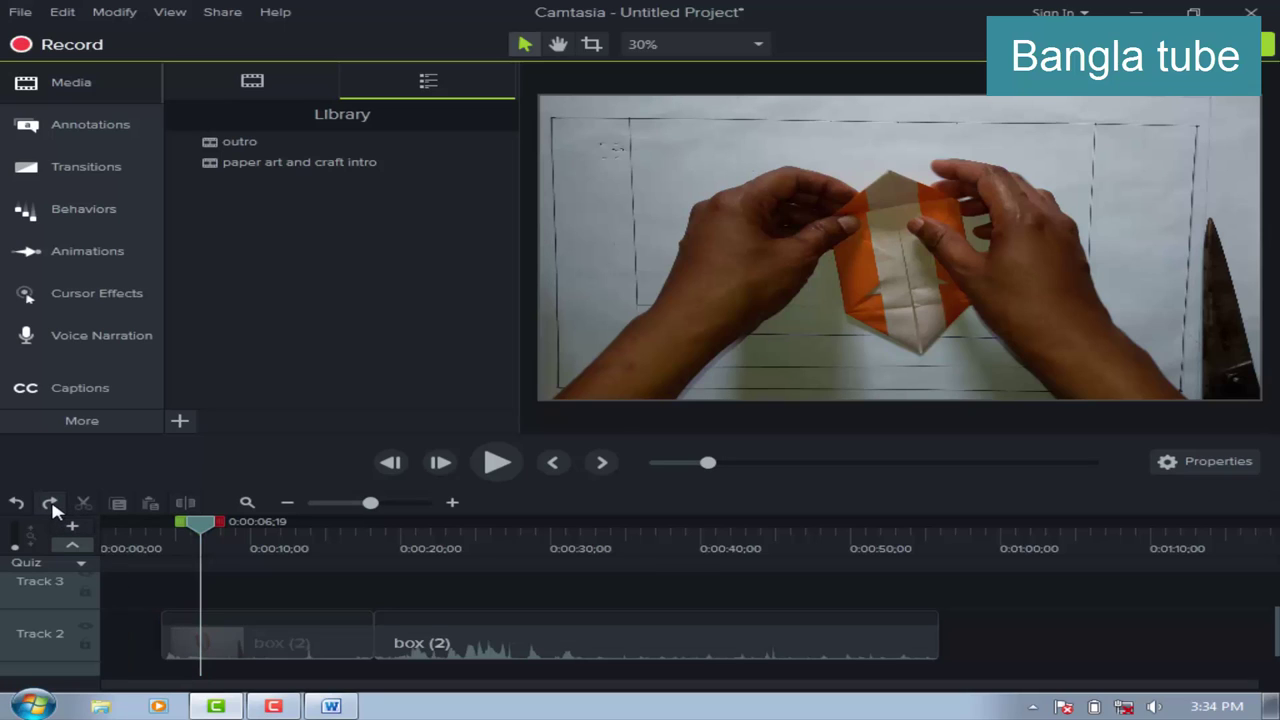
left_click(52, 505)
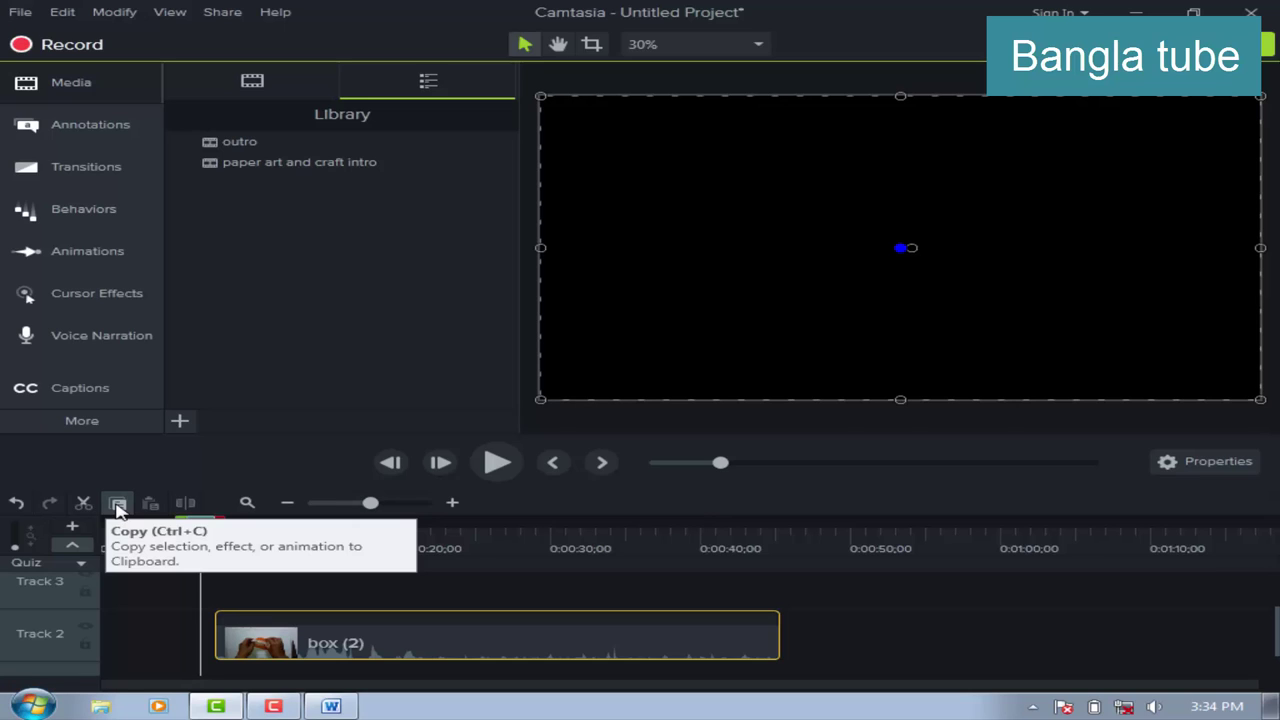
Paste a copy of the box (2) clip after the original on Track 2 at 0:00:51;15, and delete that copy.
left_click(368, 645)
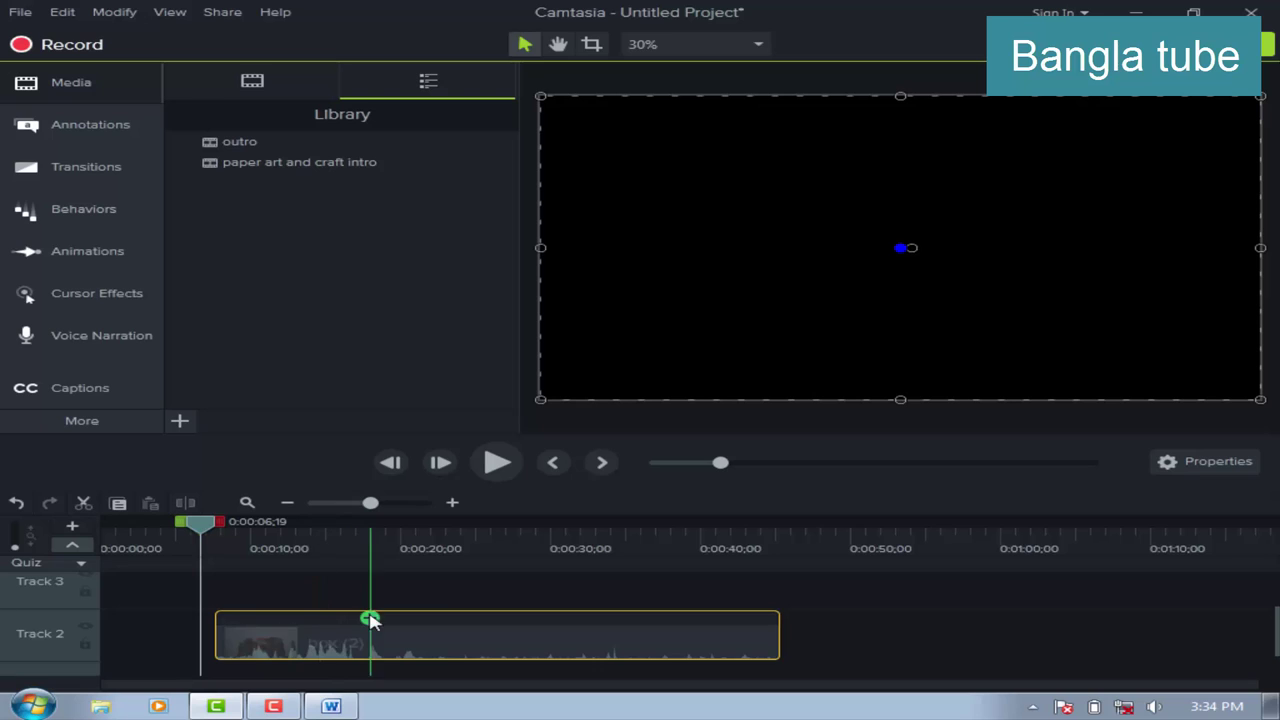
right_click(301, 643)
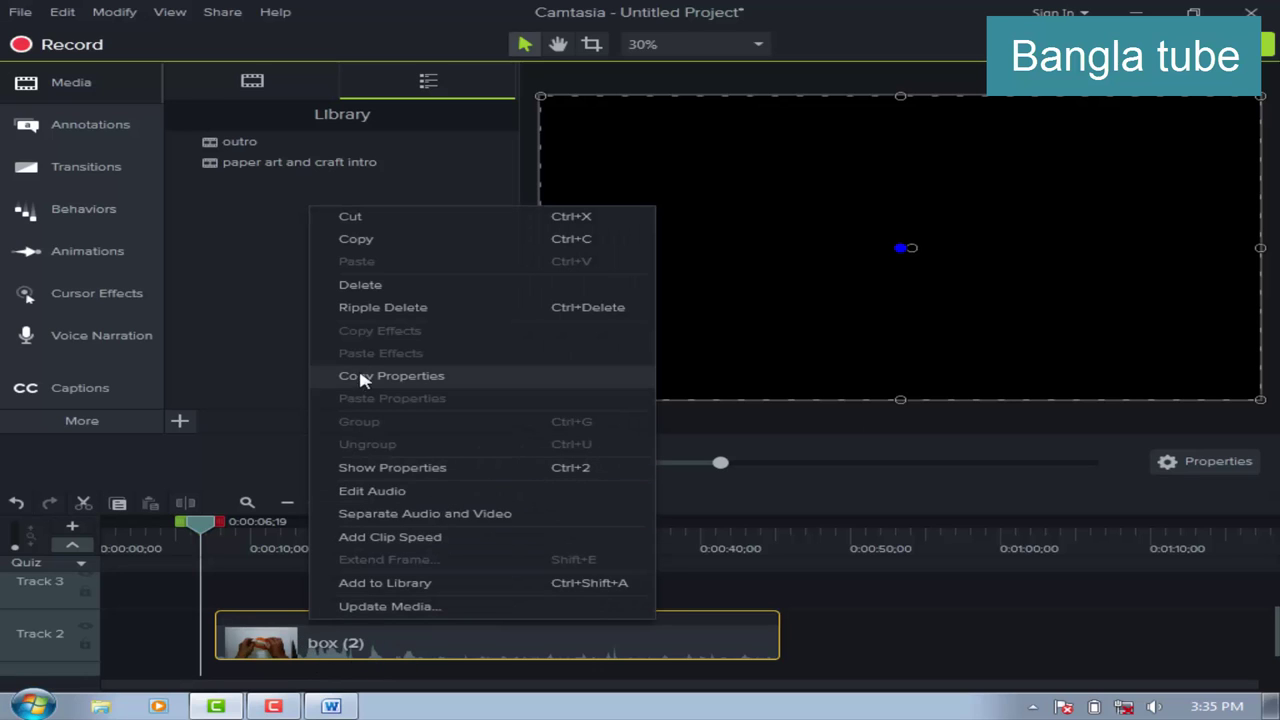
left_click(358, 240)
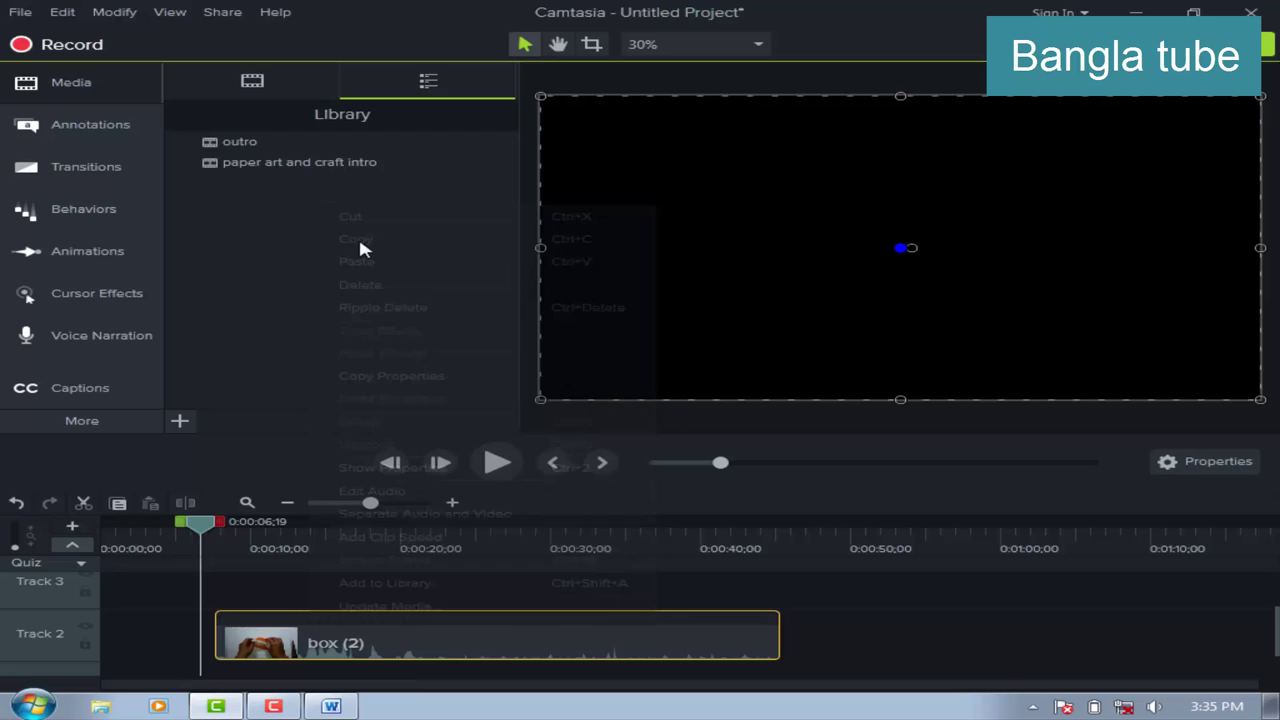
left_click(862, 635)
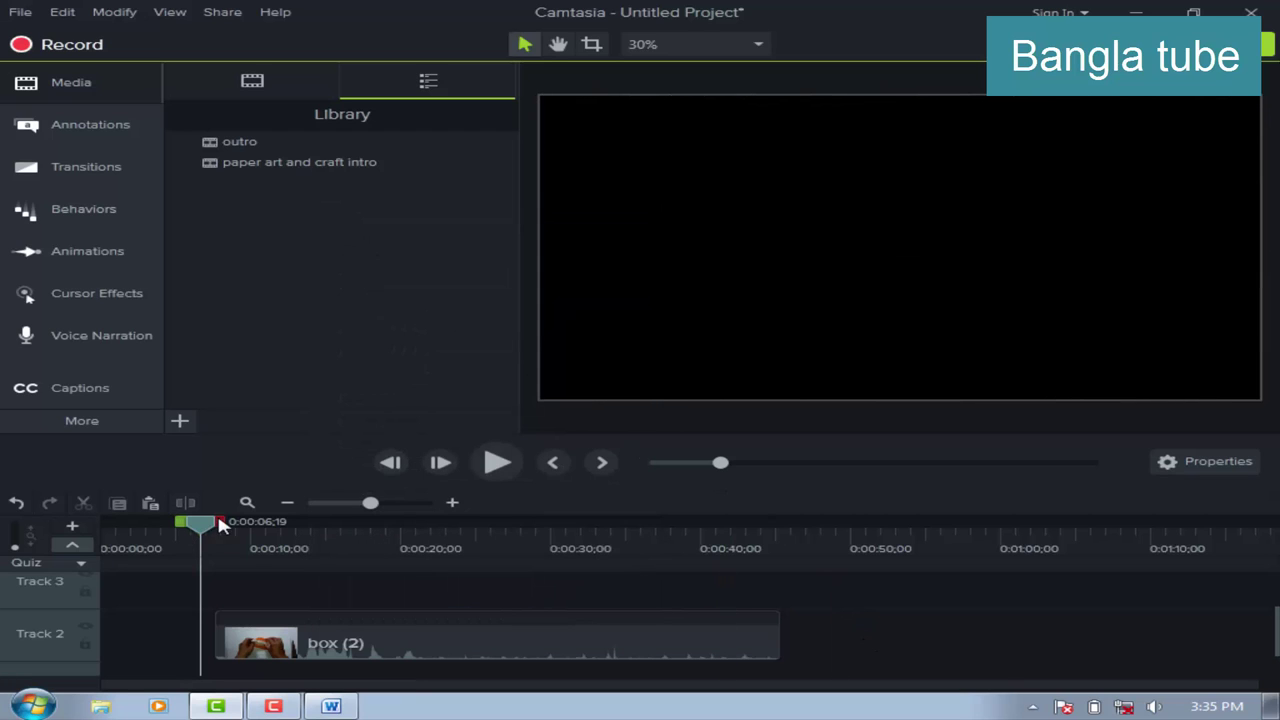
left_click_drag(217, 511, 850, 594)
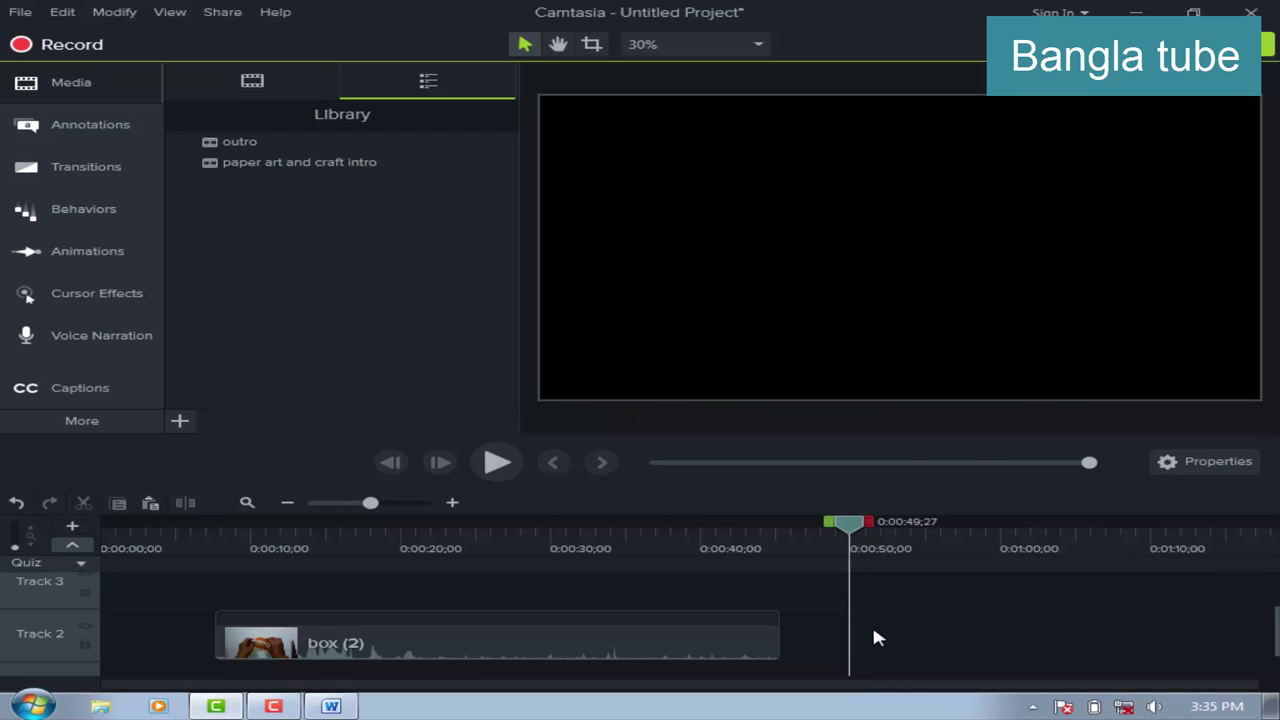
right_click(872, 637)
left_click(913, 416)
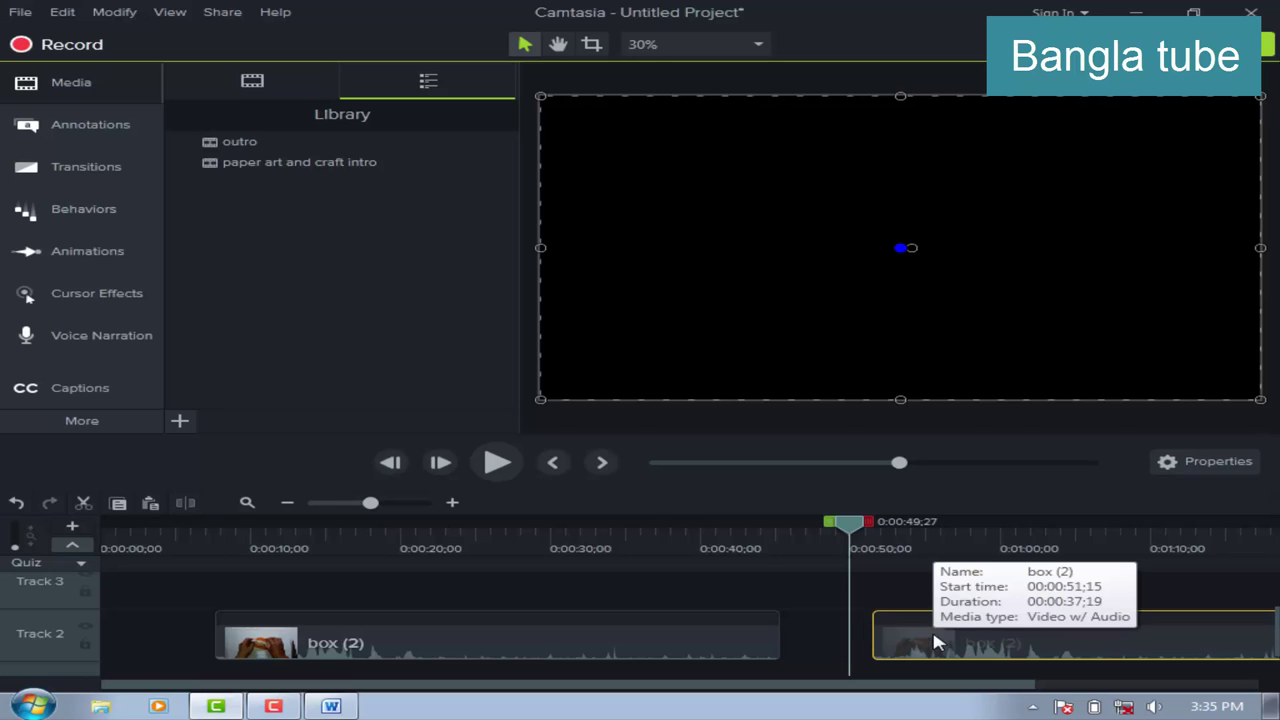
key("Delete")
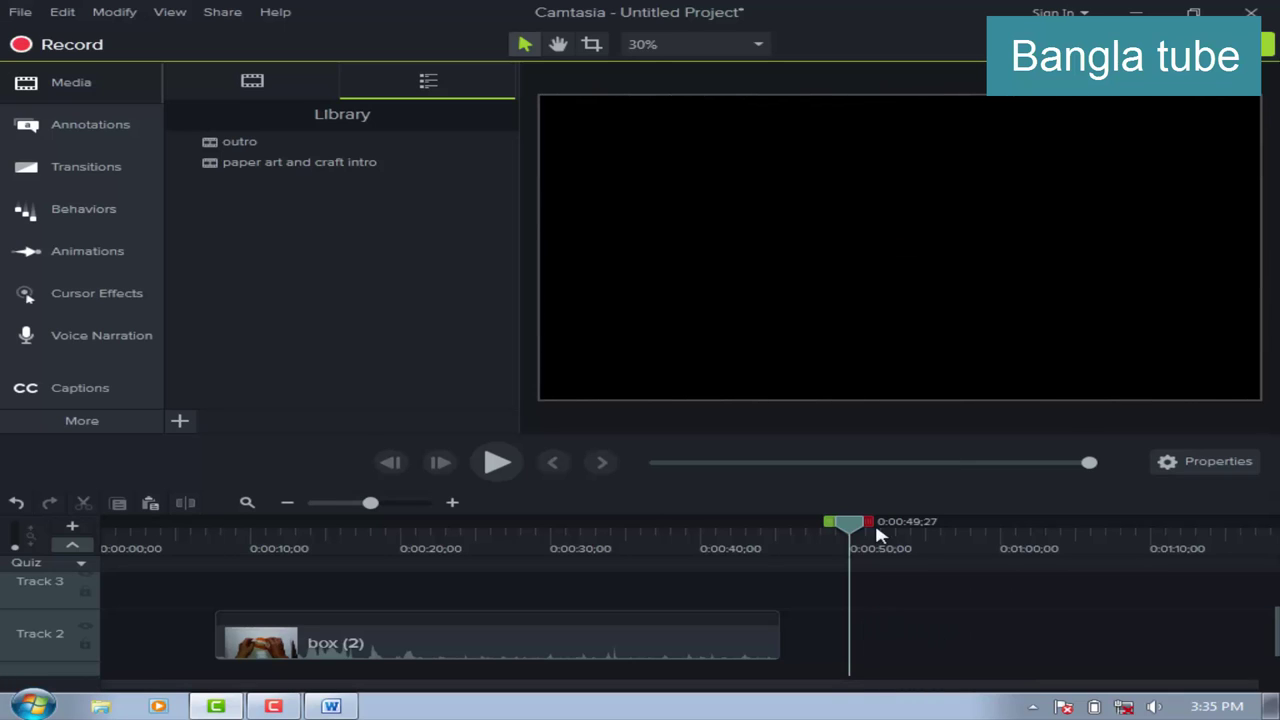
Cut the box (2) clip and paste it further along Track 2, just past the playhead at 0:00:49;27.
left_click(316, 640)
right_click(317, 640)
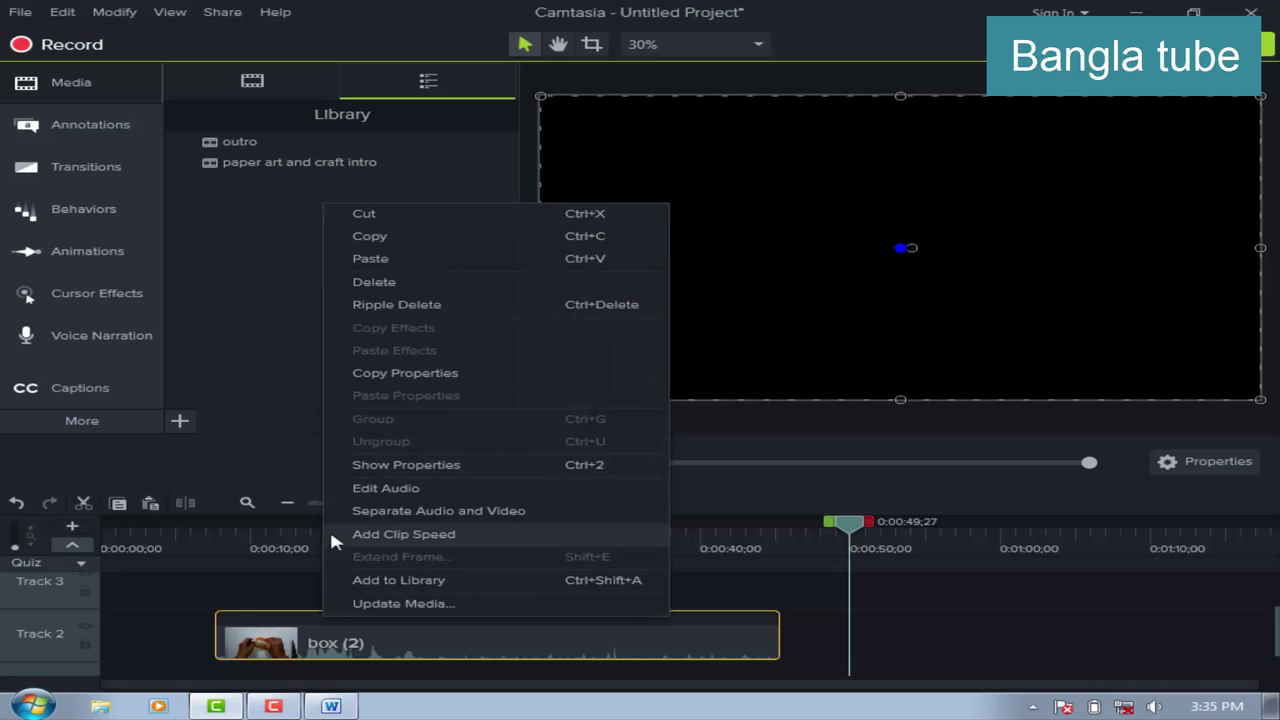
left_click(362, 214)
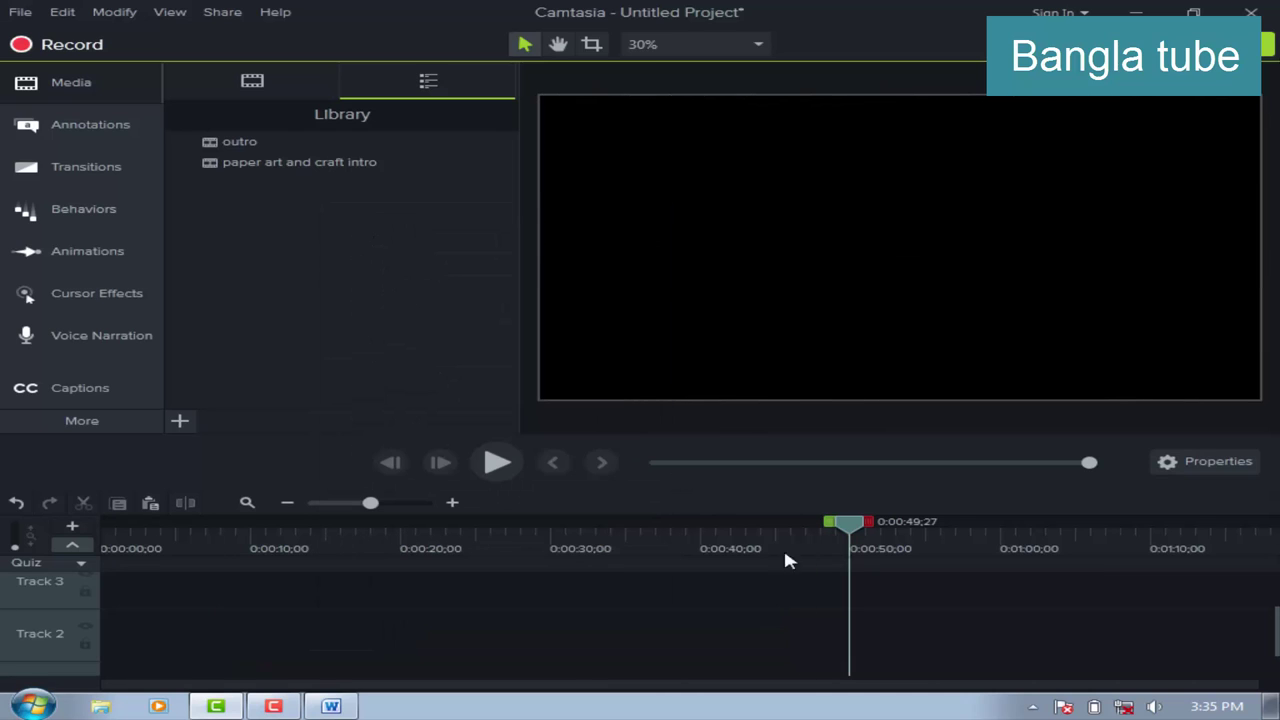
right_click(875, 625)
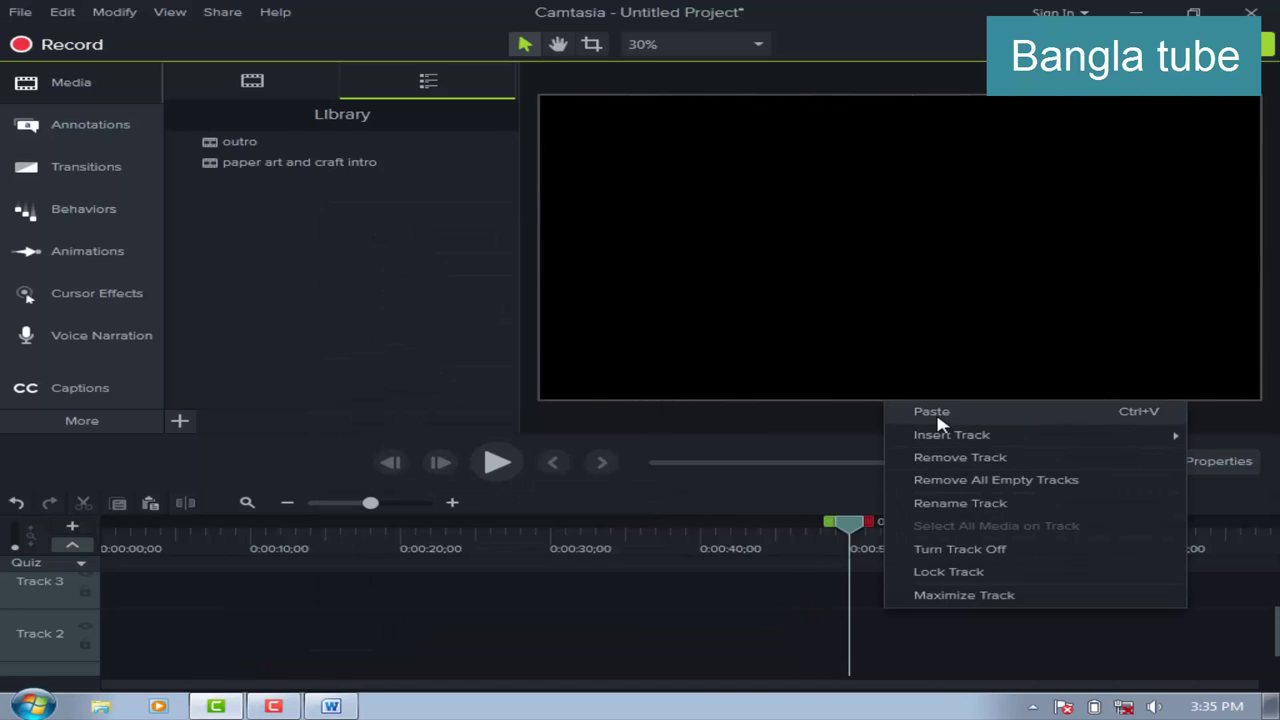
left_click(938, 418)
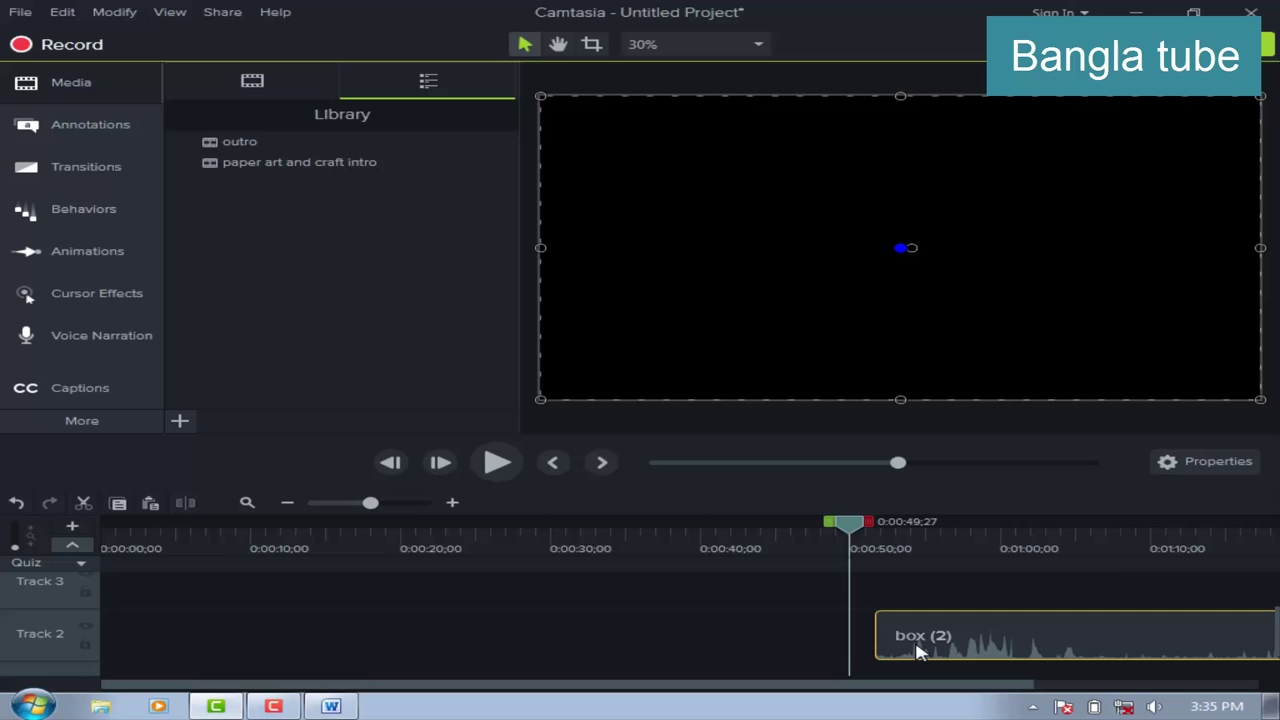
Undo the paste and the cut of the box (2) clip.
left_click(16, 505)
left_click(16, 505)
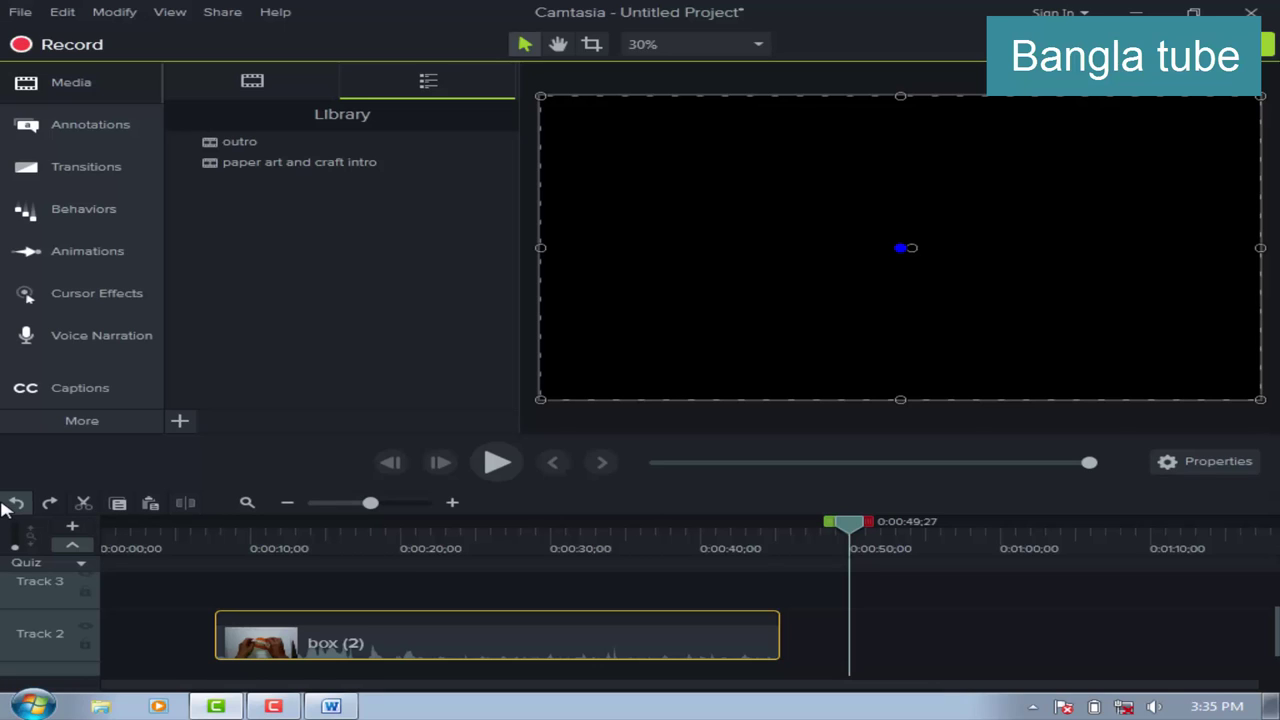
Switch to the tutorial topic list in Word to check the remaining ribbon options of item 13, and return to Camtasia.
left_click(117, 505)
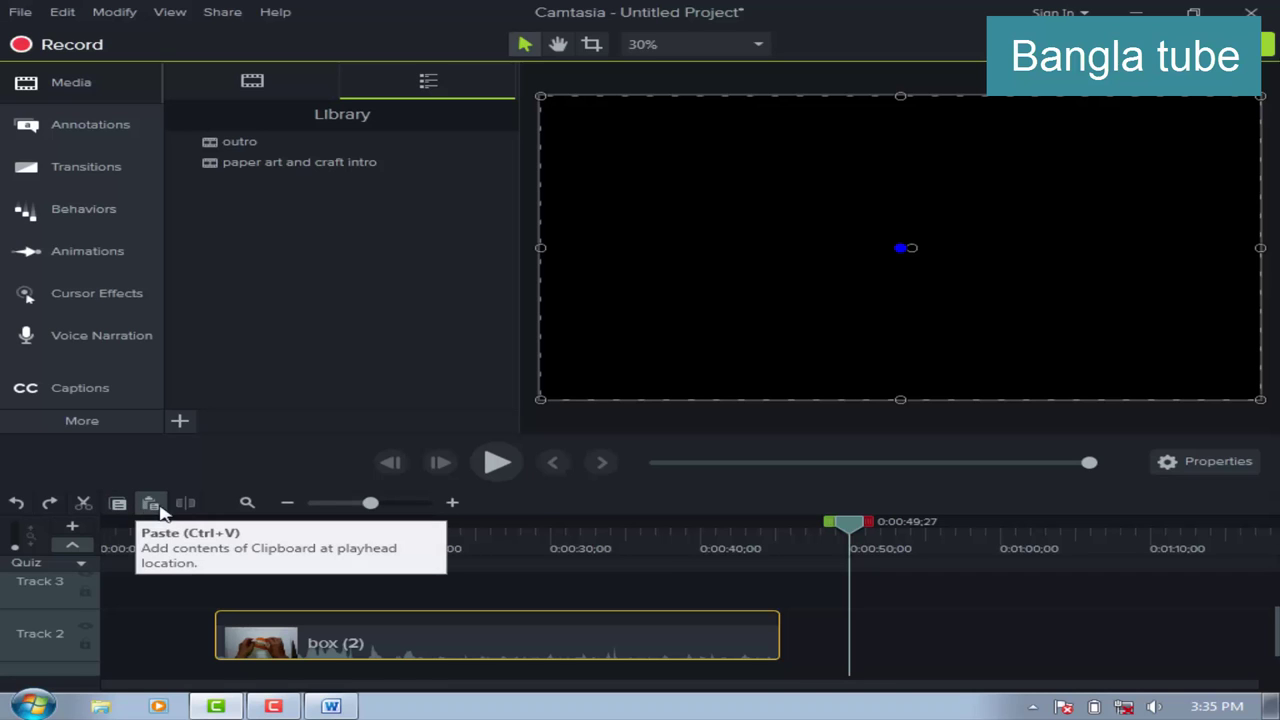
left_click(149, 505)
left_click(330, 706)
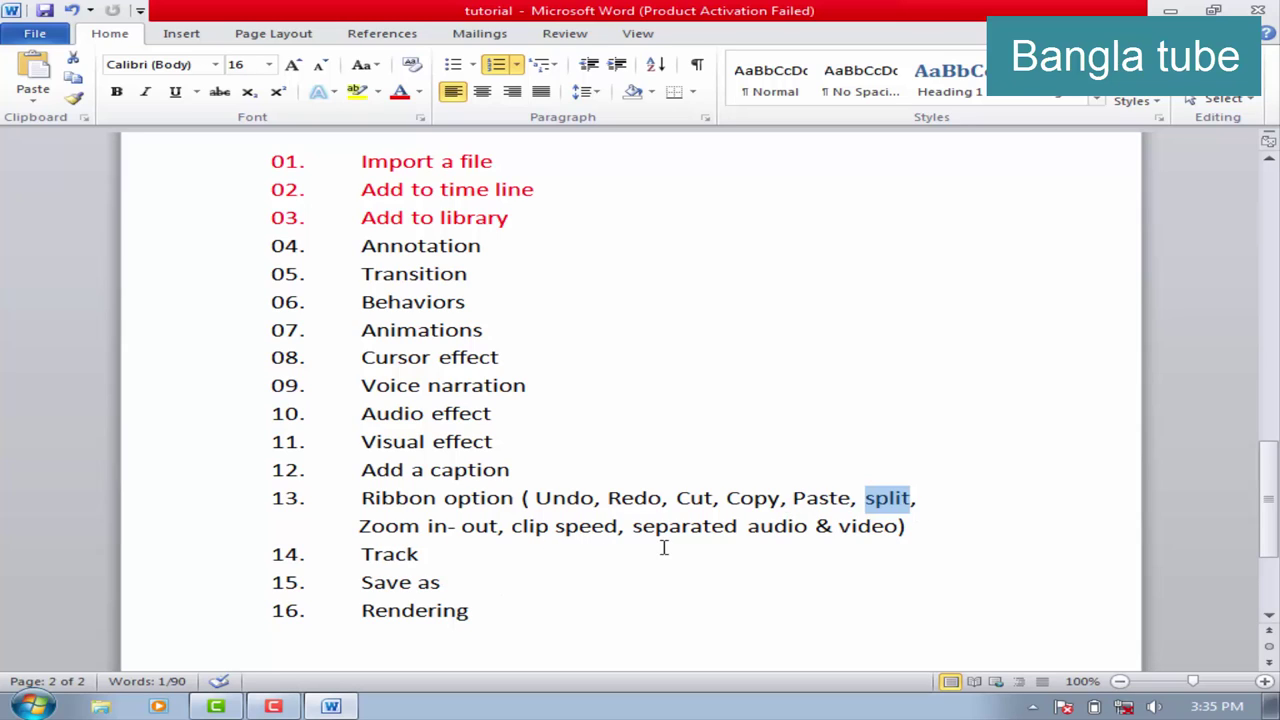
left_click(913, 525)
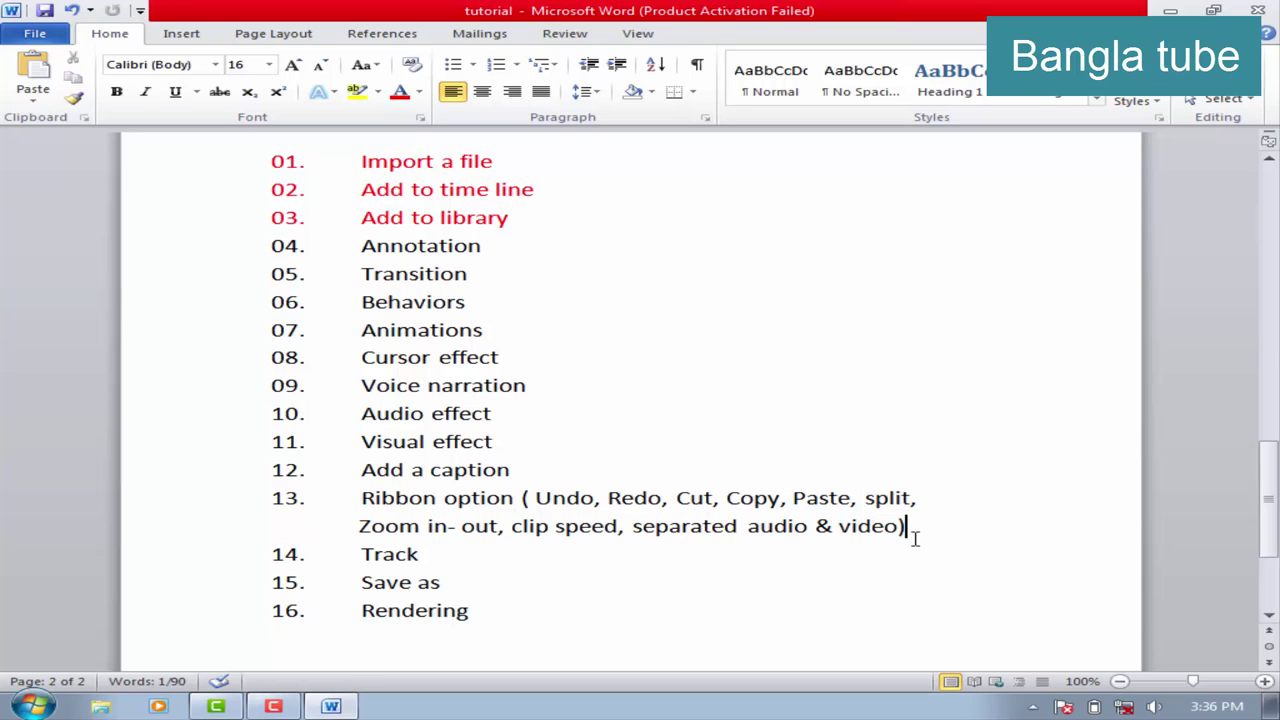
left_click(266, 707)
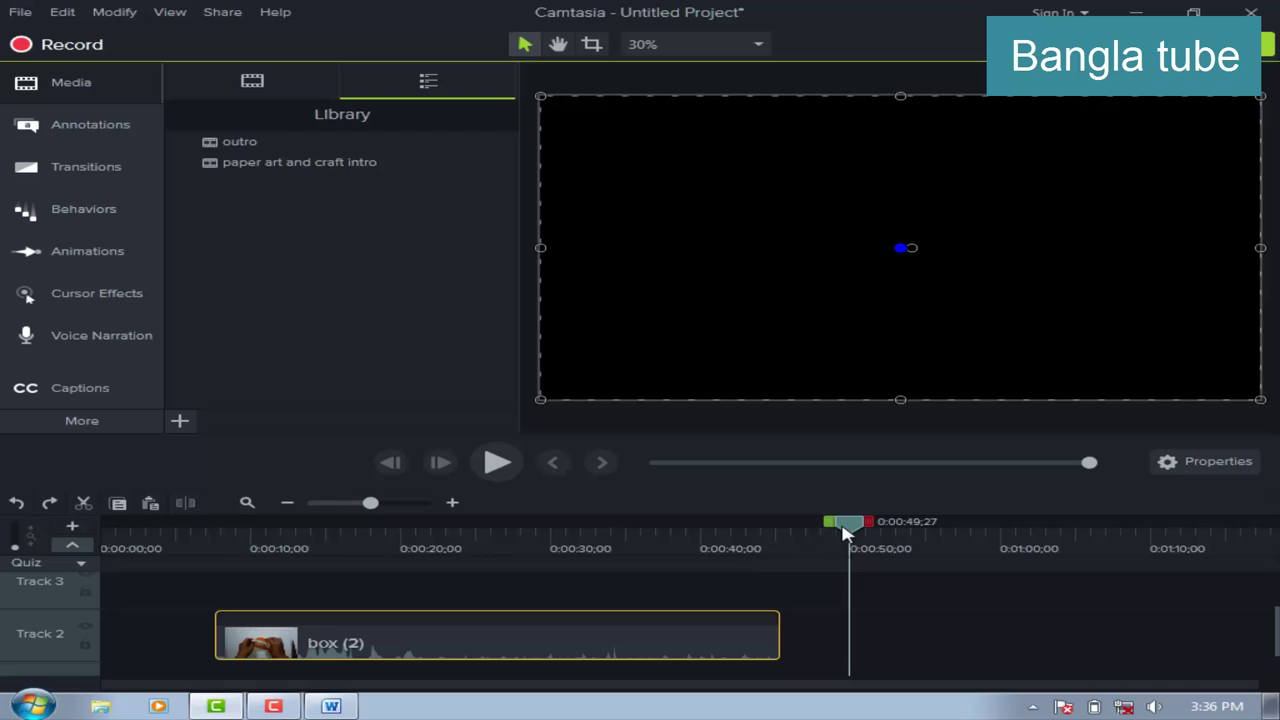
Move the playhead to the start of the box (2) clip and play the preview up to 0:00:13;08.
left_click_drag(845, 532, 214, 537)
left_click(499, 465)
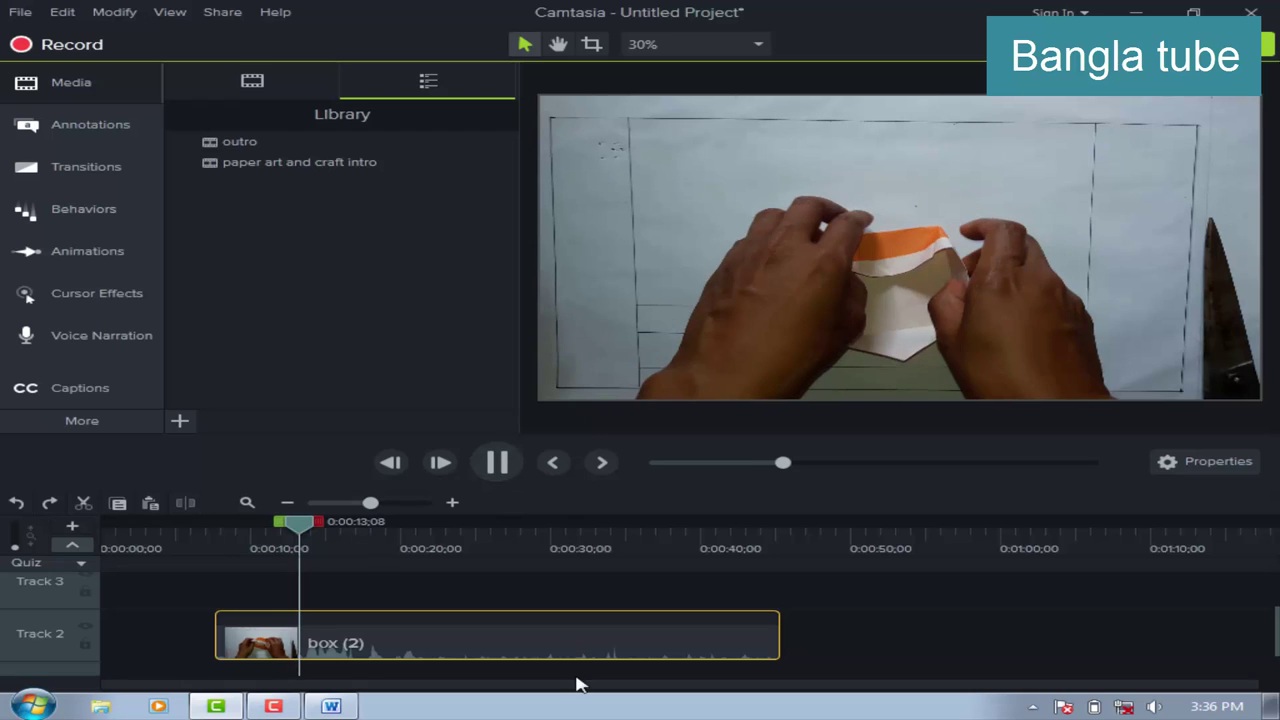
key("space")
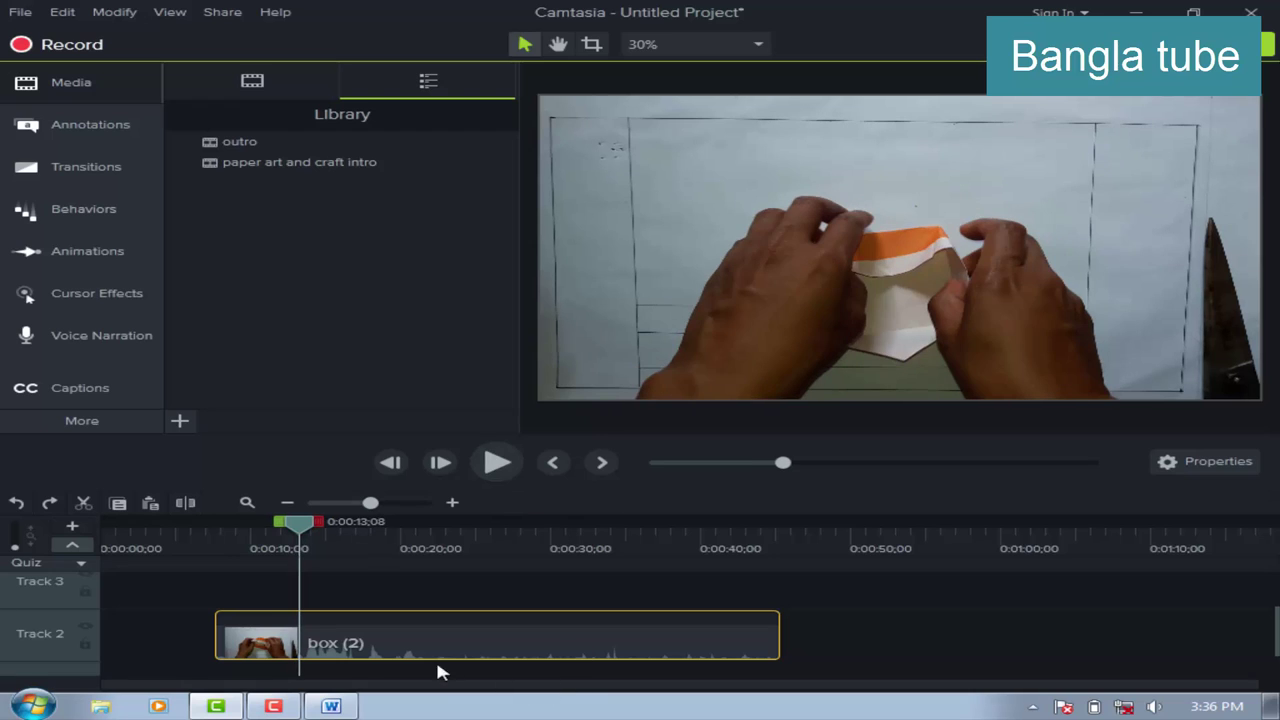
Add a Clip Speed effect to the box (2) clip on Track 2 and a quiz on it at 0:00:13;25.
right_click(357, 640)
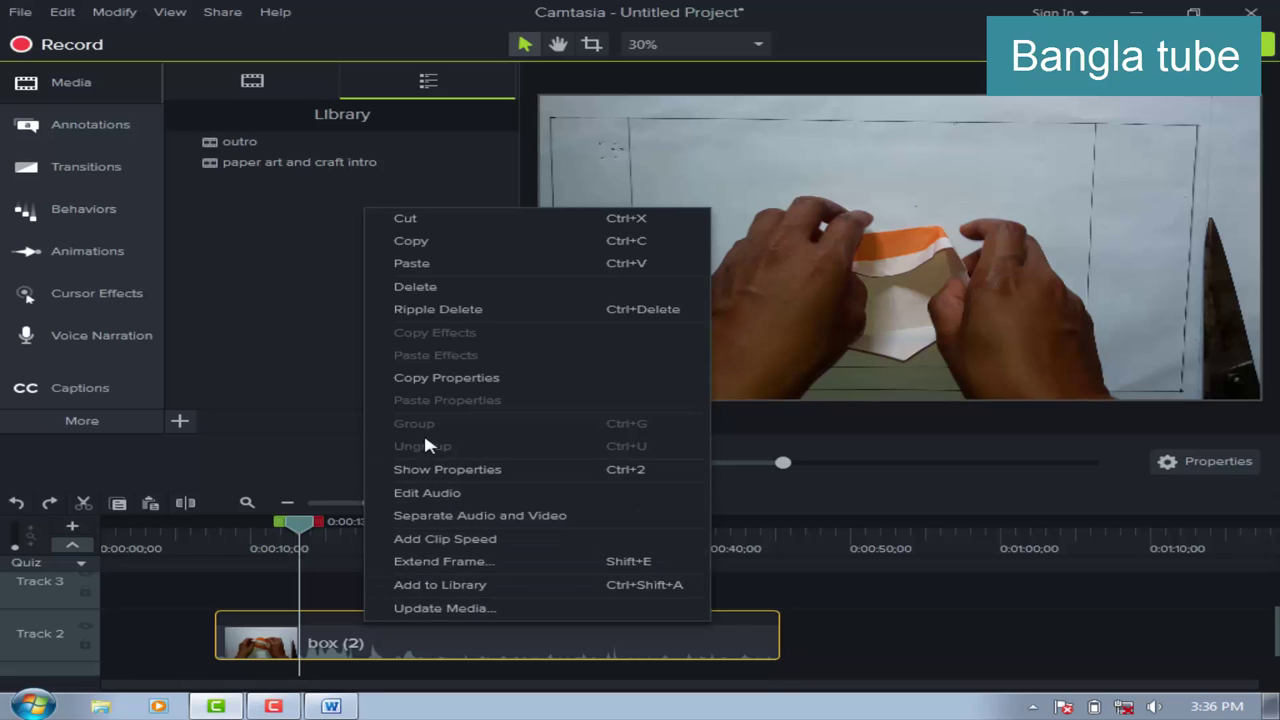
left_click(437, 545)
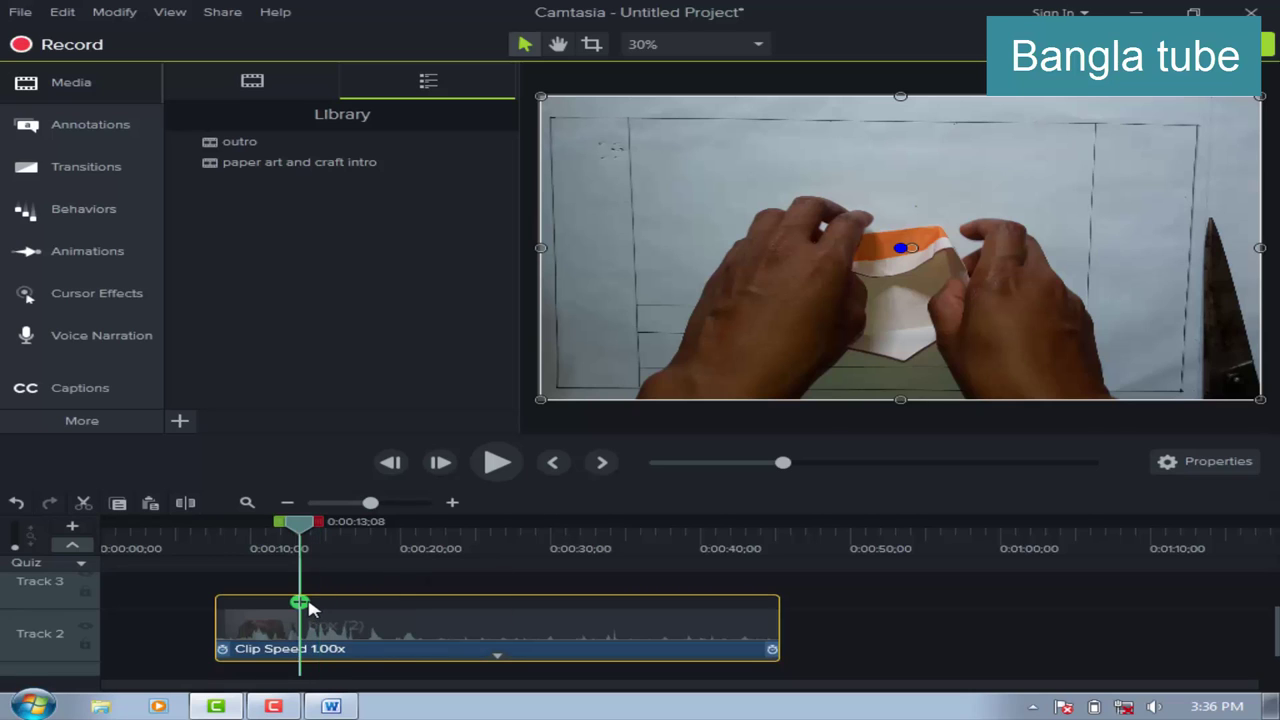
left_click(324, 604)
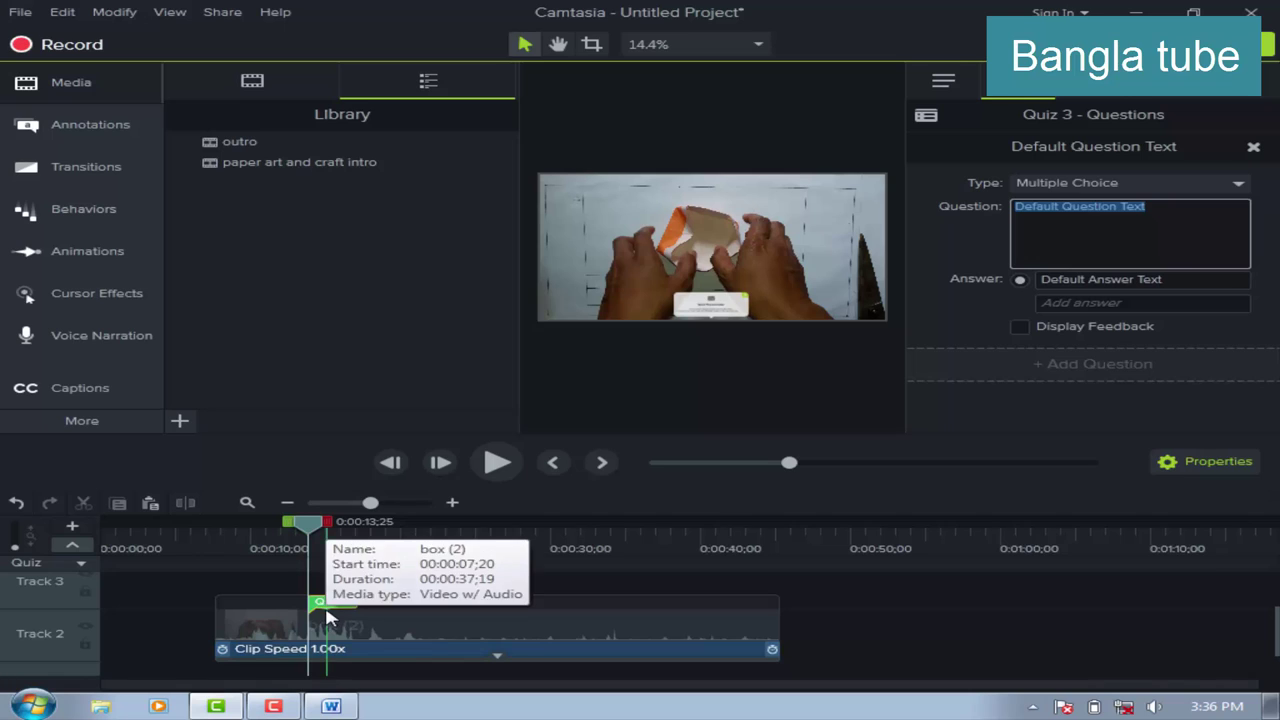
left_click(328, 622)
left_click(260, 619)
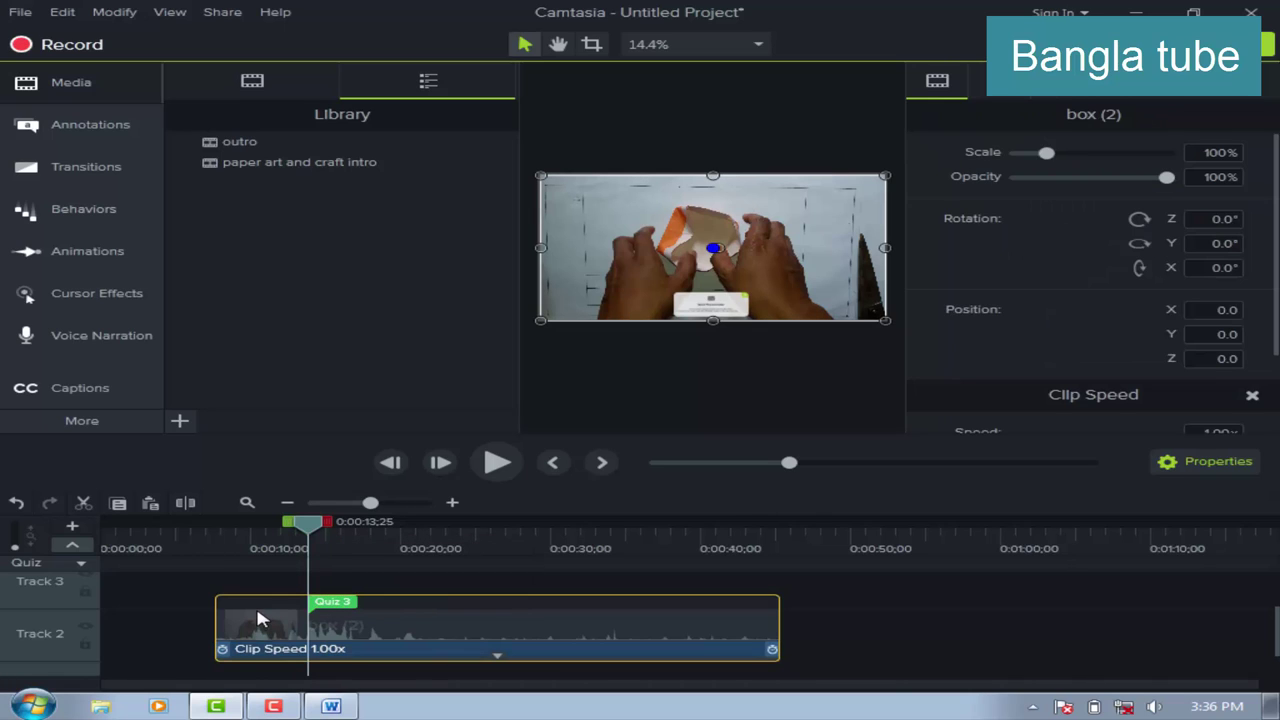
Stretch the start of the box (2) clip's speed bar to 0.99x, and shorten it to 1.07x.
mouse_move(222, 649)
left_mouse_down()
mouse_move(550, 660)
mouse_move(216, 650)
left_mouse_up()
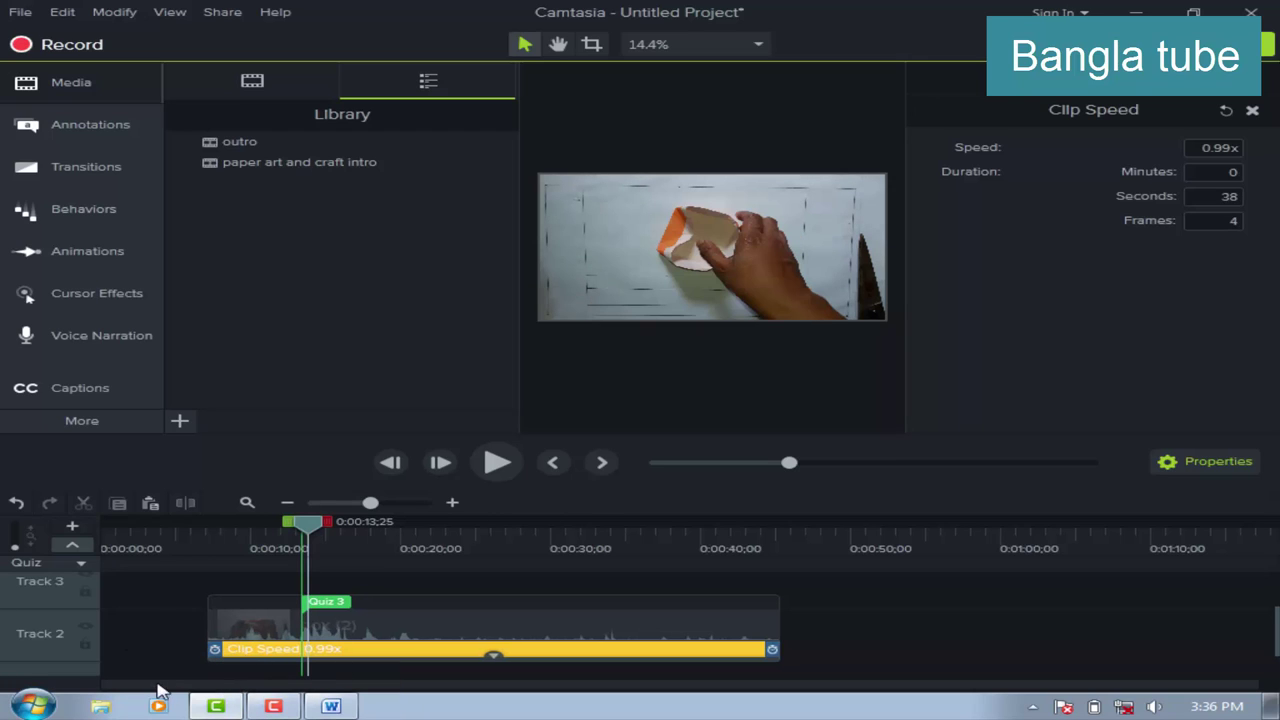
mouse_move(248, 650)
left_mouse_down()
mouse_move(560, 652)
mouse_move(573, 667)
mouse_move(383, 667)
mouse_move(676, 656)
mouse_move(229, 651)
mouse_move(253, 648)
left_mouse_up()
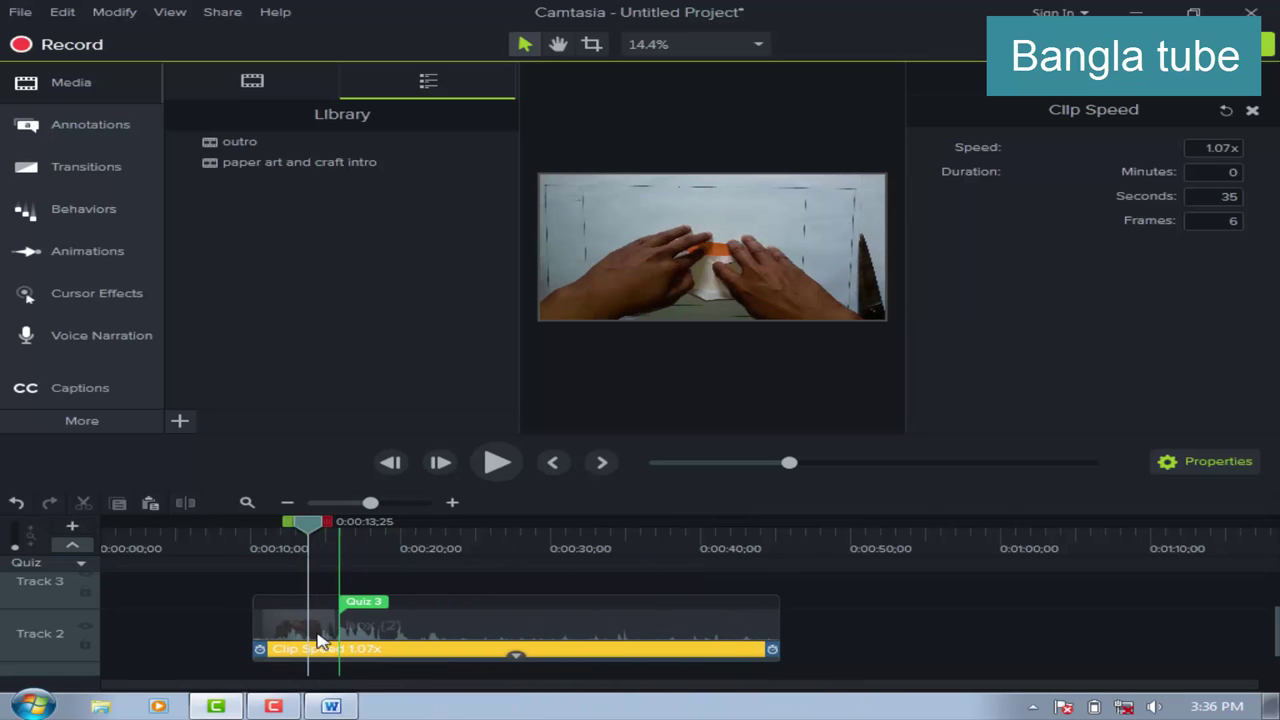
Undo the speed changes, the added quiz and the Clip Speed effect on the box (2) clip.
left_click(15, 503)
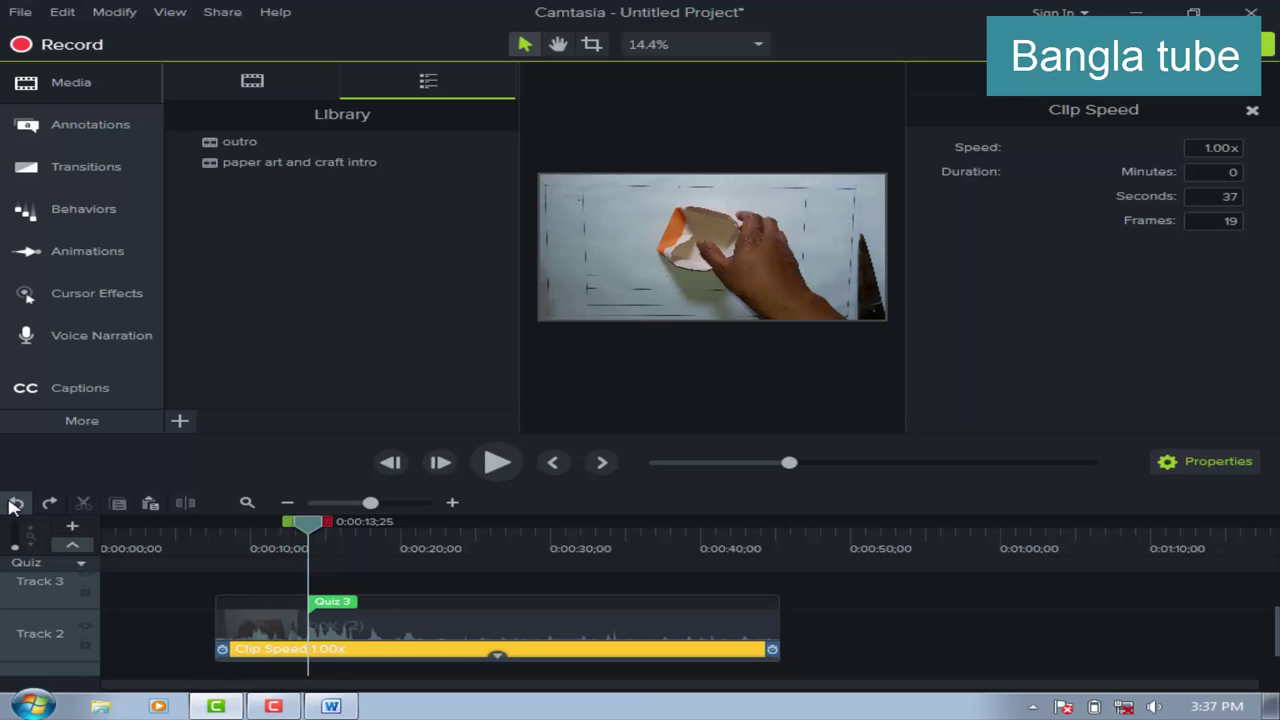
left_click(15, 503)
left_click(15, 503)
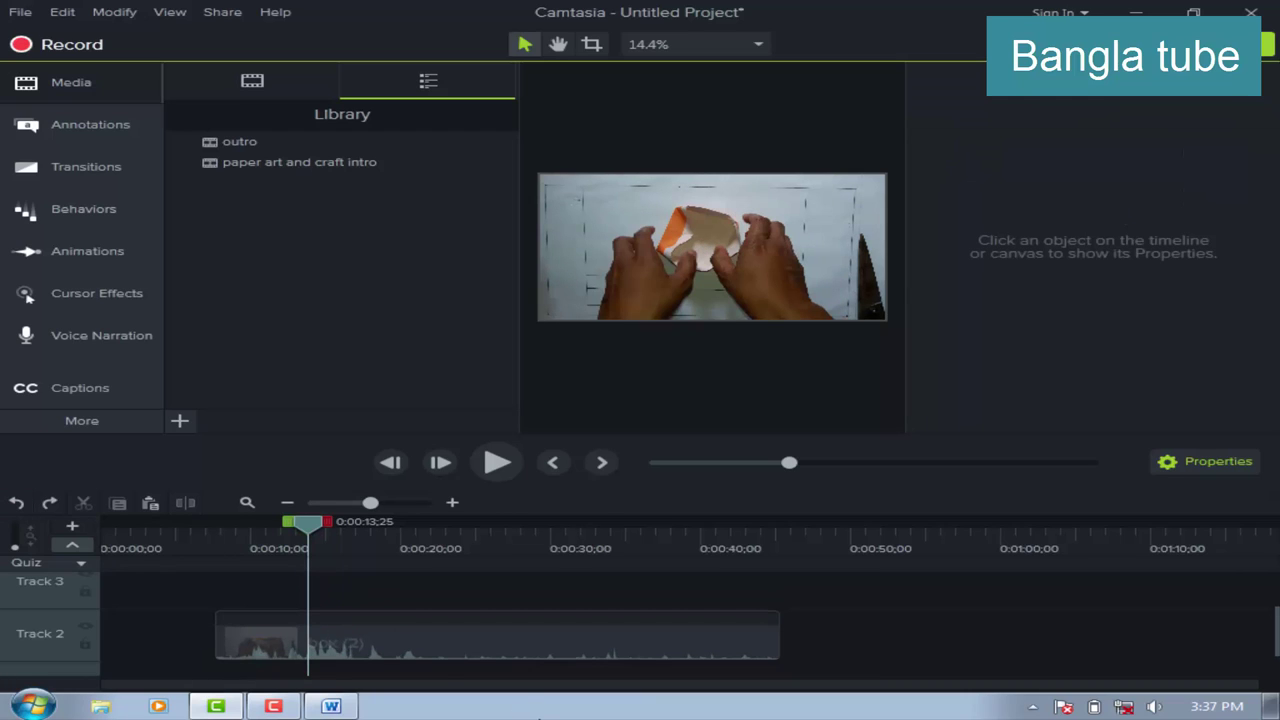
Select the box (2) clip, hide its properties and place the playhead at 0:00:10;11.
left_click(455, 655)
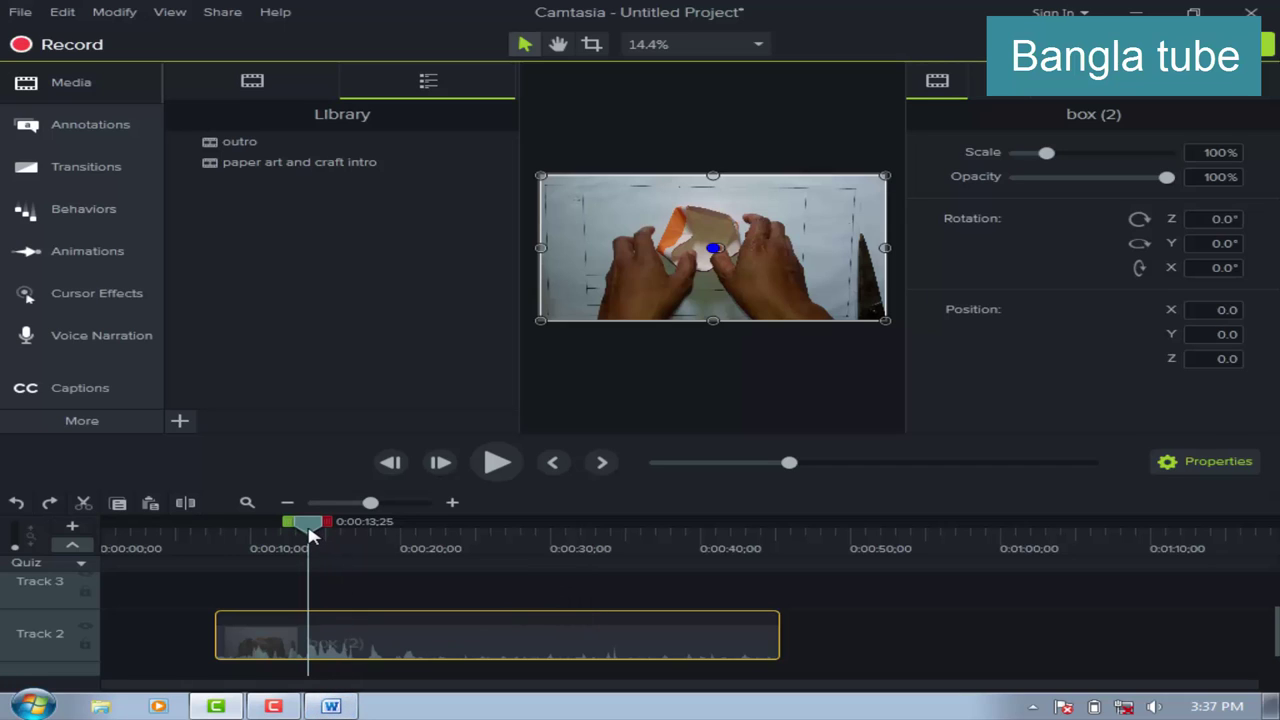
left_click_drag(312, 532, 219, 546)
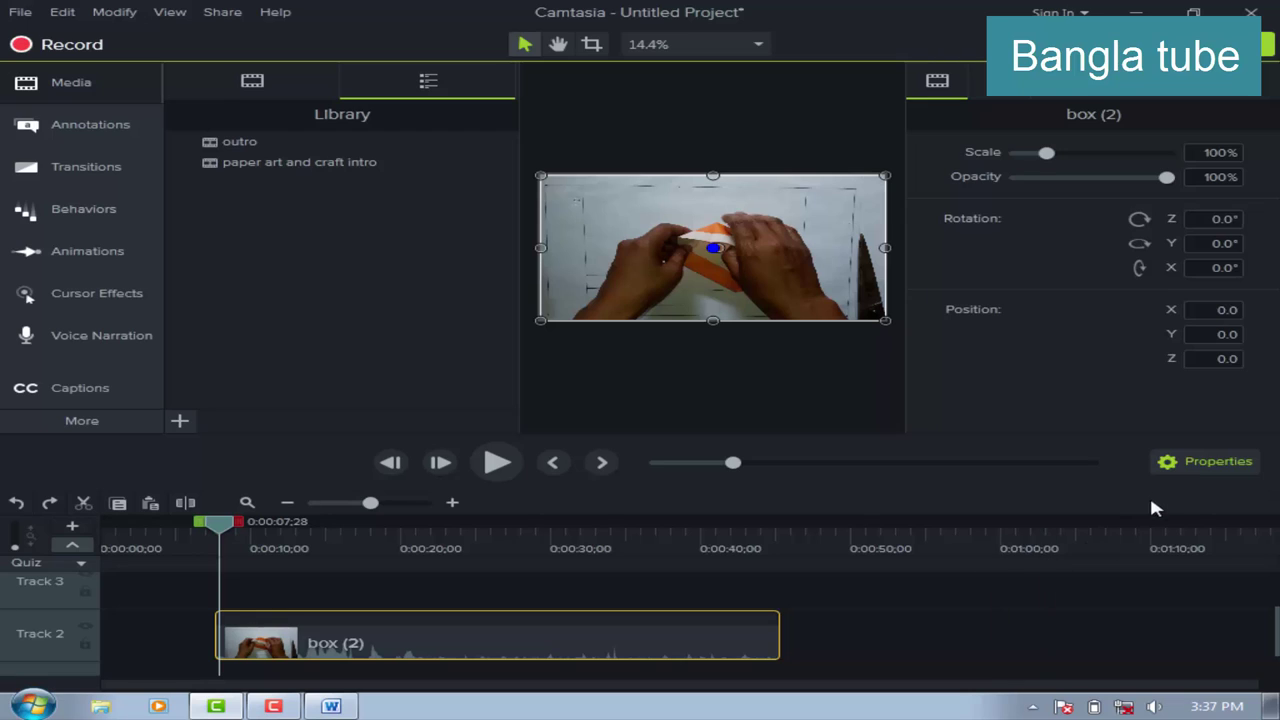
left_click(1195, 465)
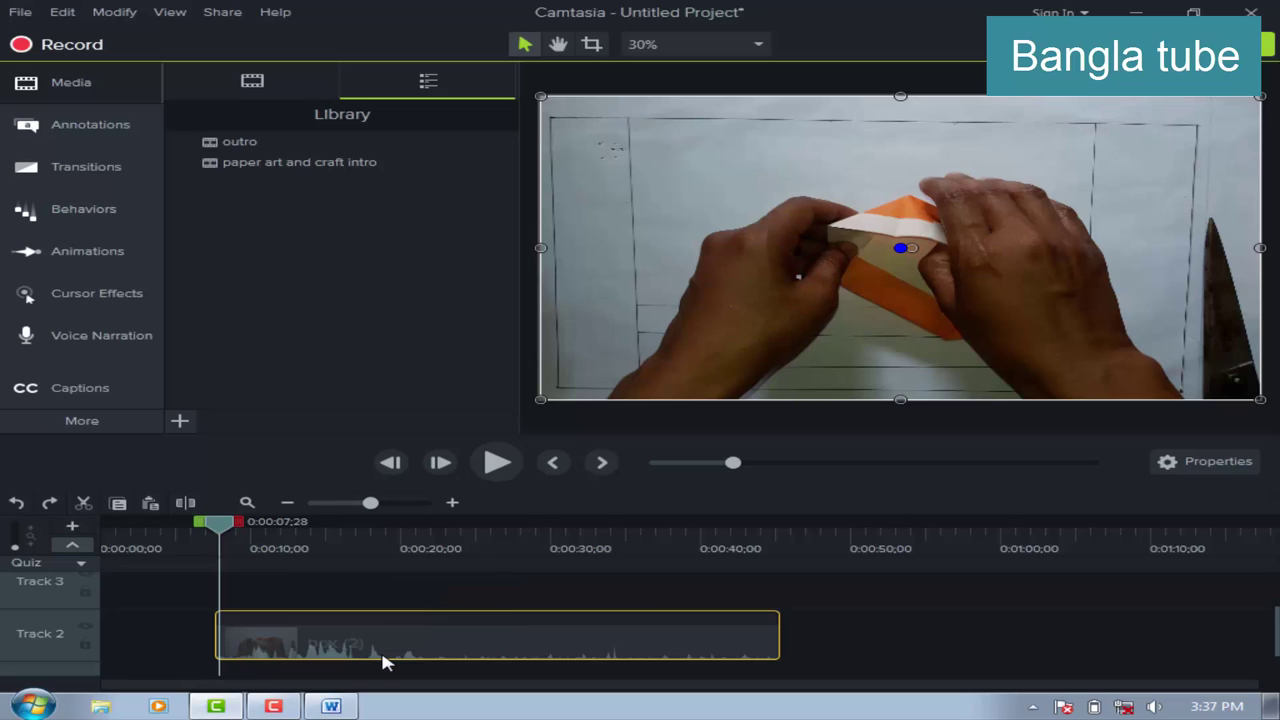
left_click_drag(234, 529, 255, 523)
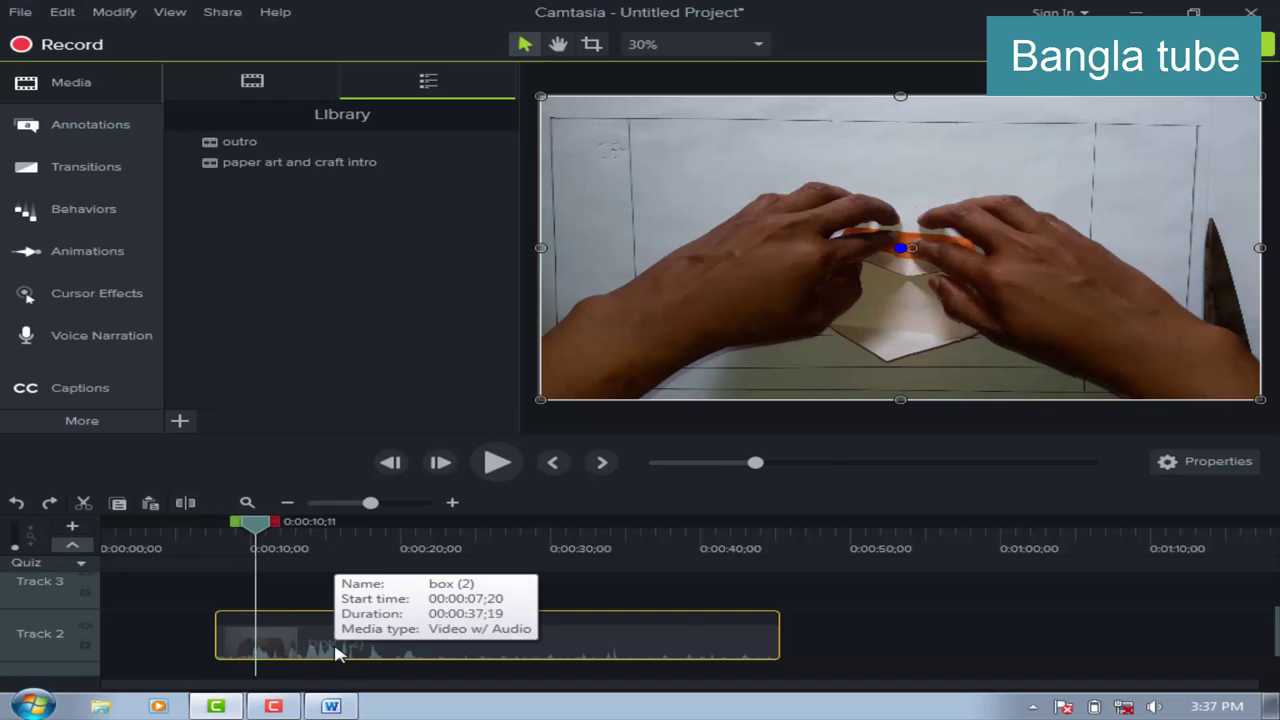
Separate the audio and video of the box (2) clip, and select the resulting audio and video clips in turn.
right_click(336, 652)
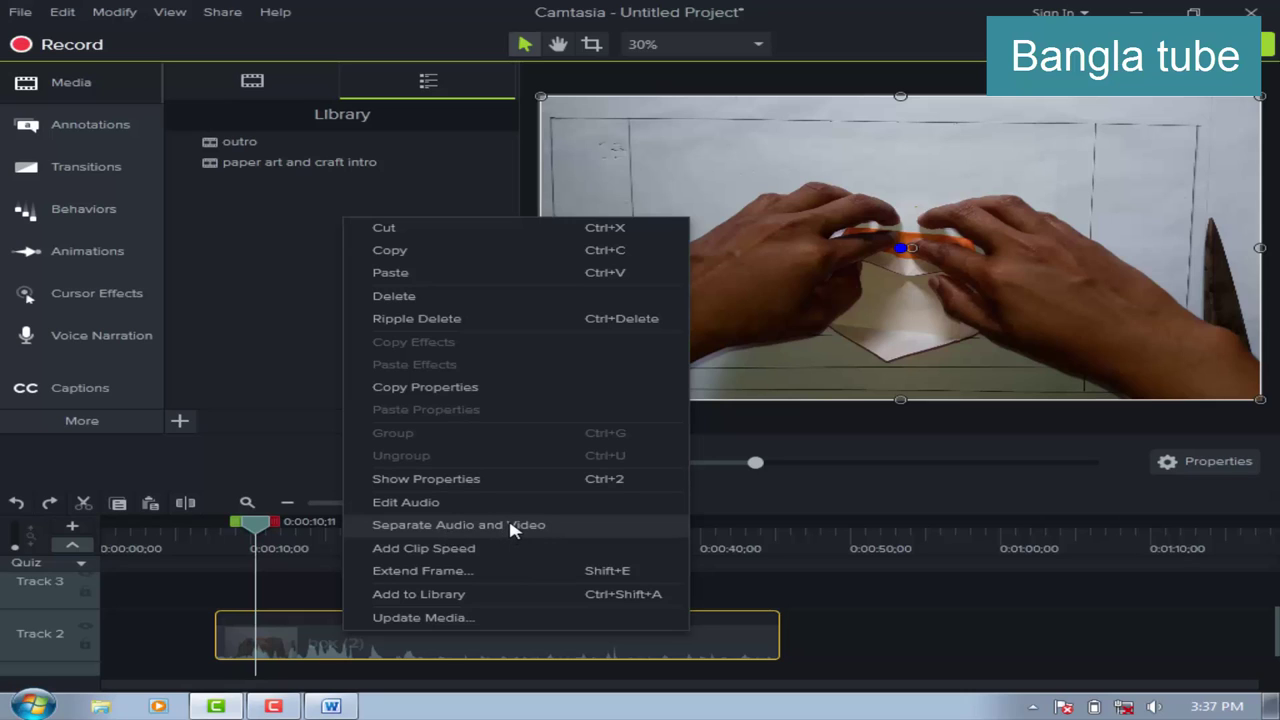
left_click(417, 526)
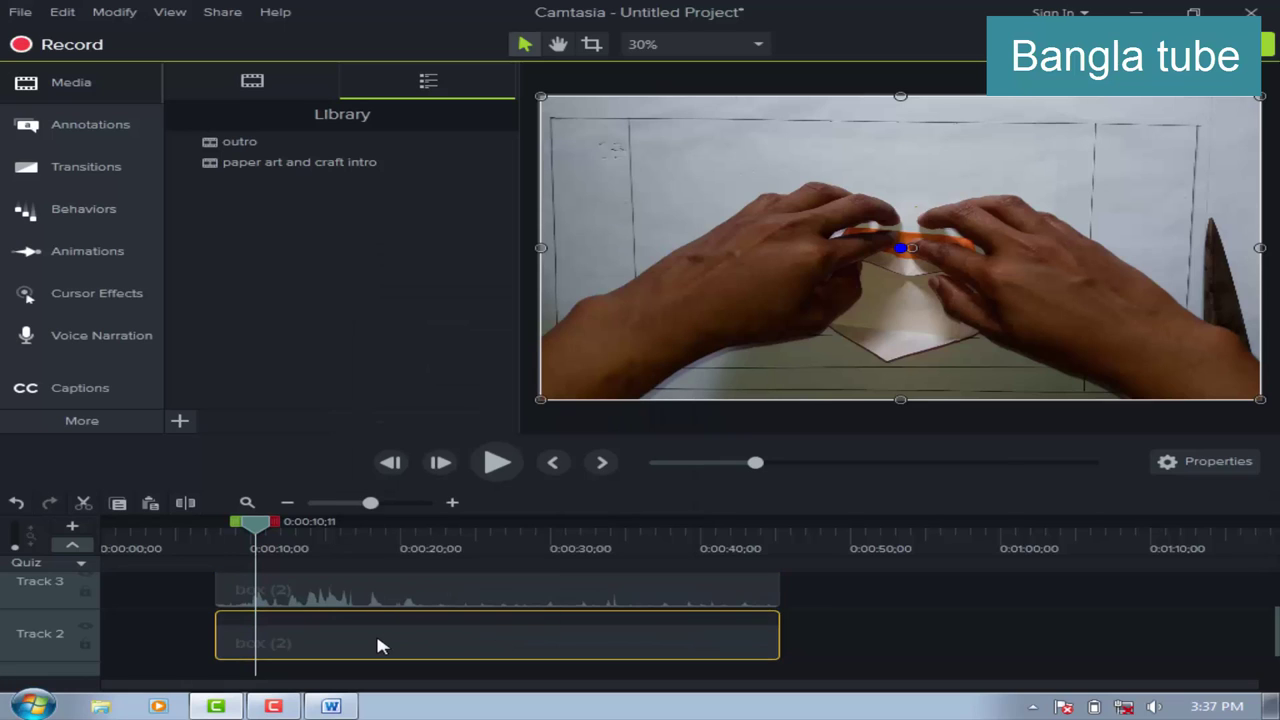
scroll(1193, 650, "up", 1)
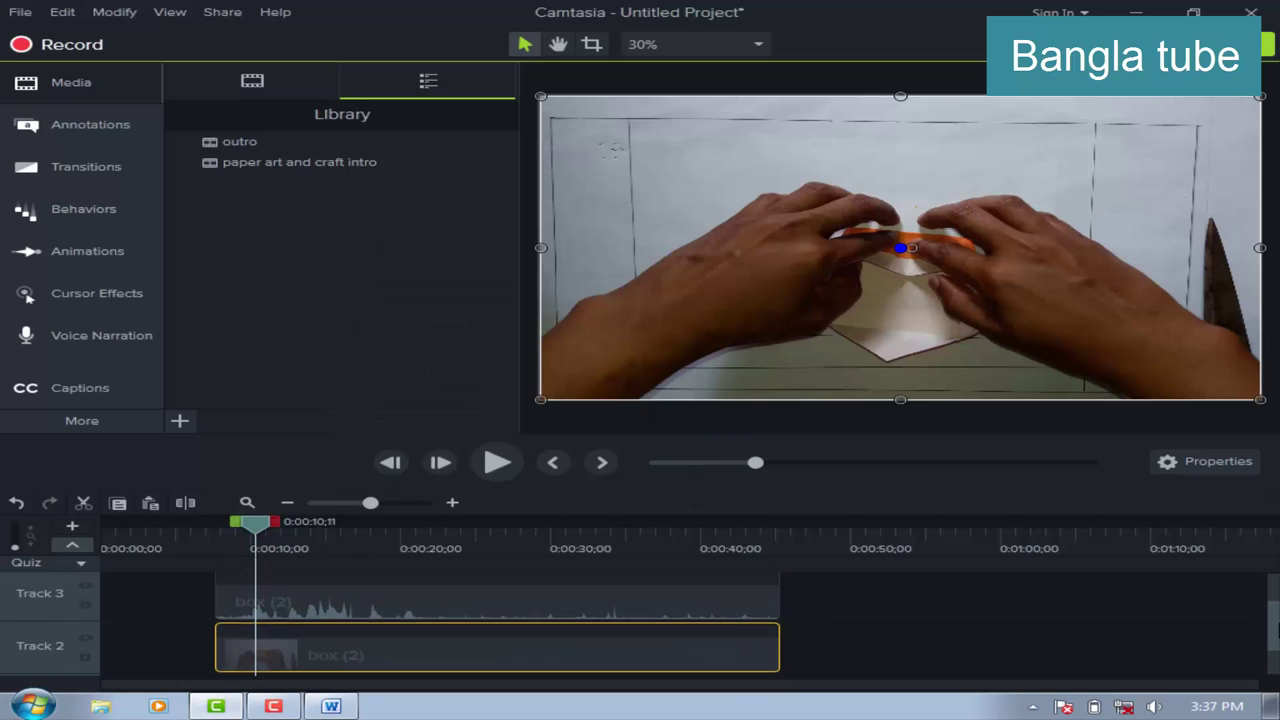
scroll(1100, 650, "up", 1)
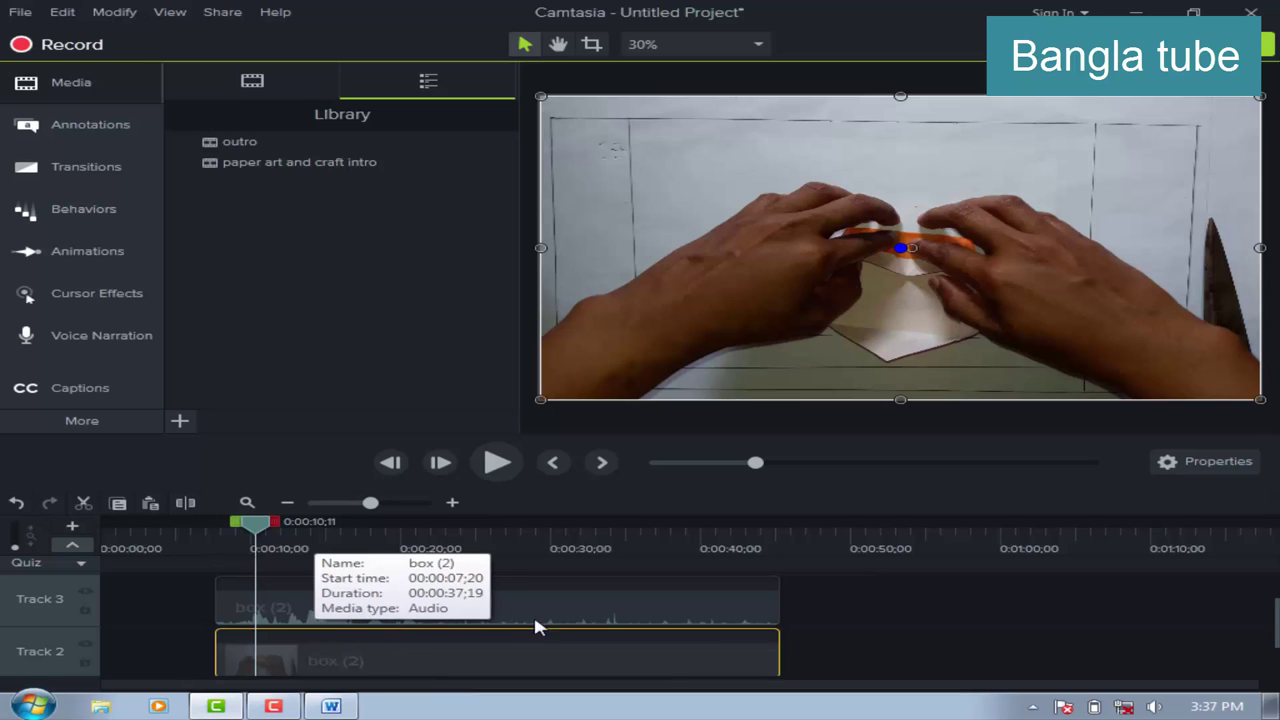
left_click(697, 609)
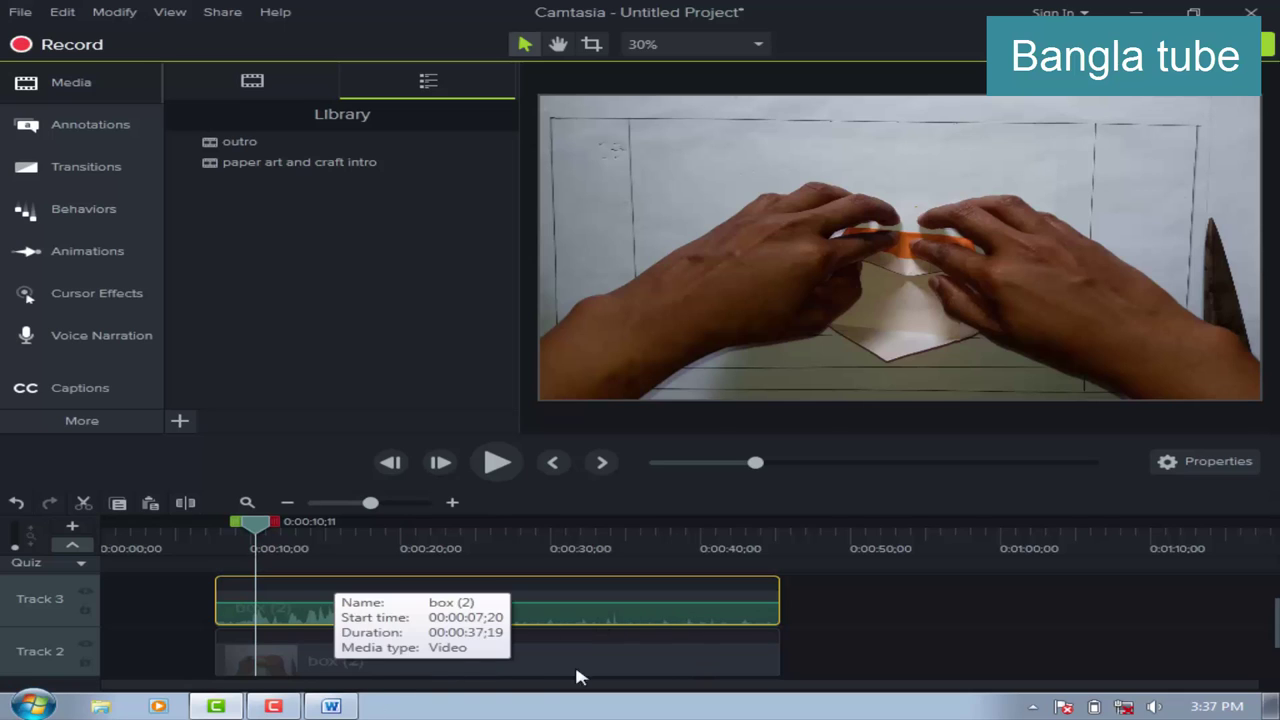
left_click(331, 665)
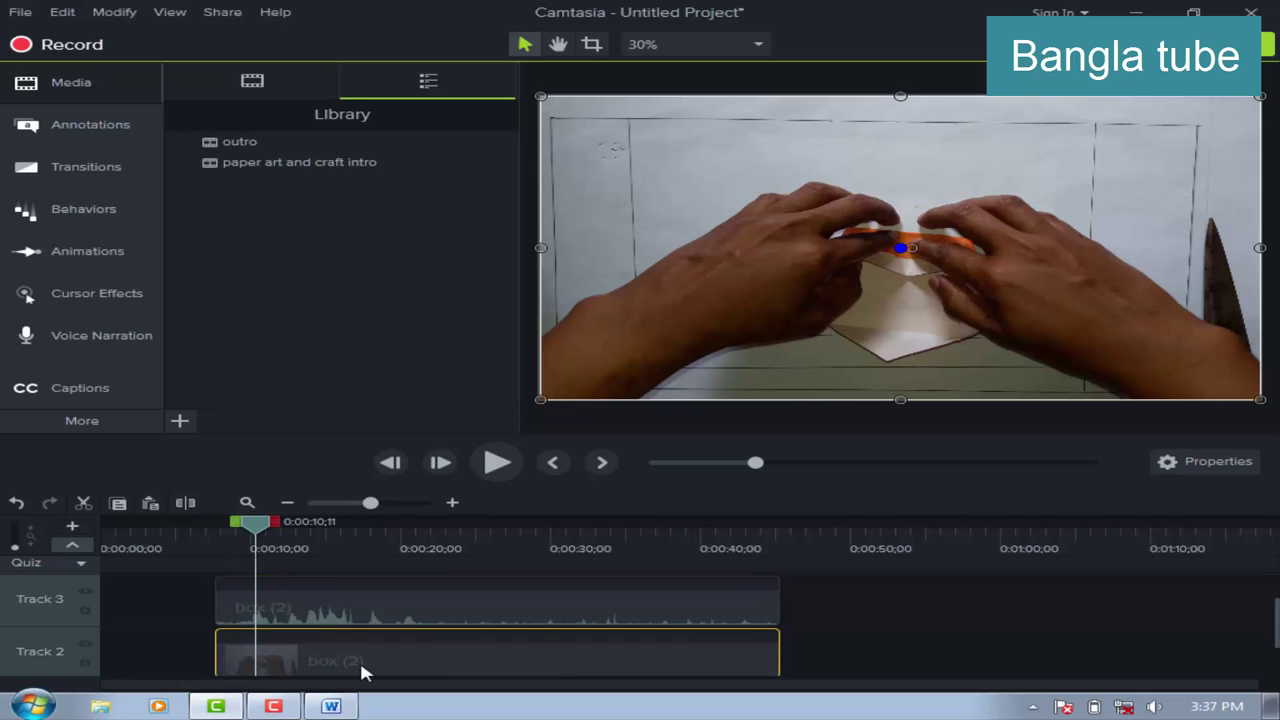
Delete the separated box (2) audio clip from Track 3.
left_click(308, 603)
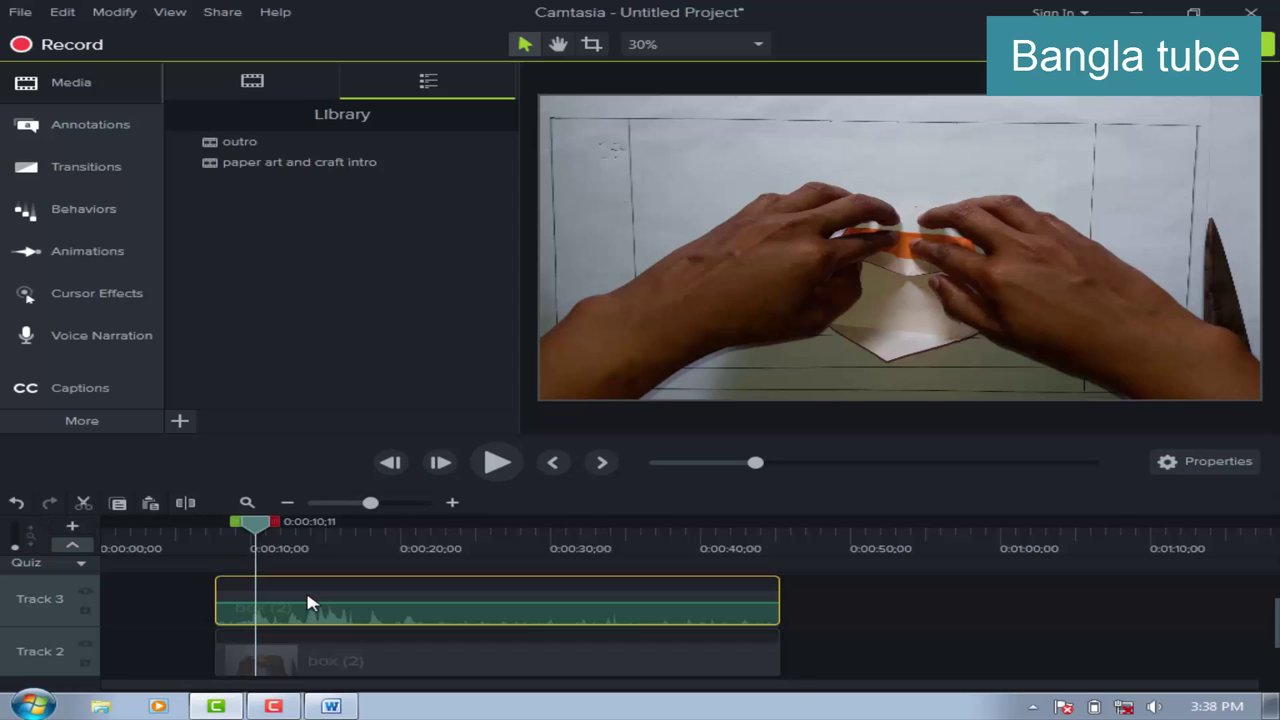
right_click(308, 603)
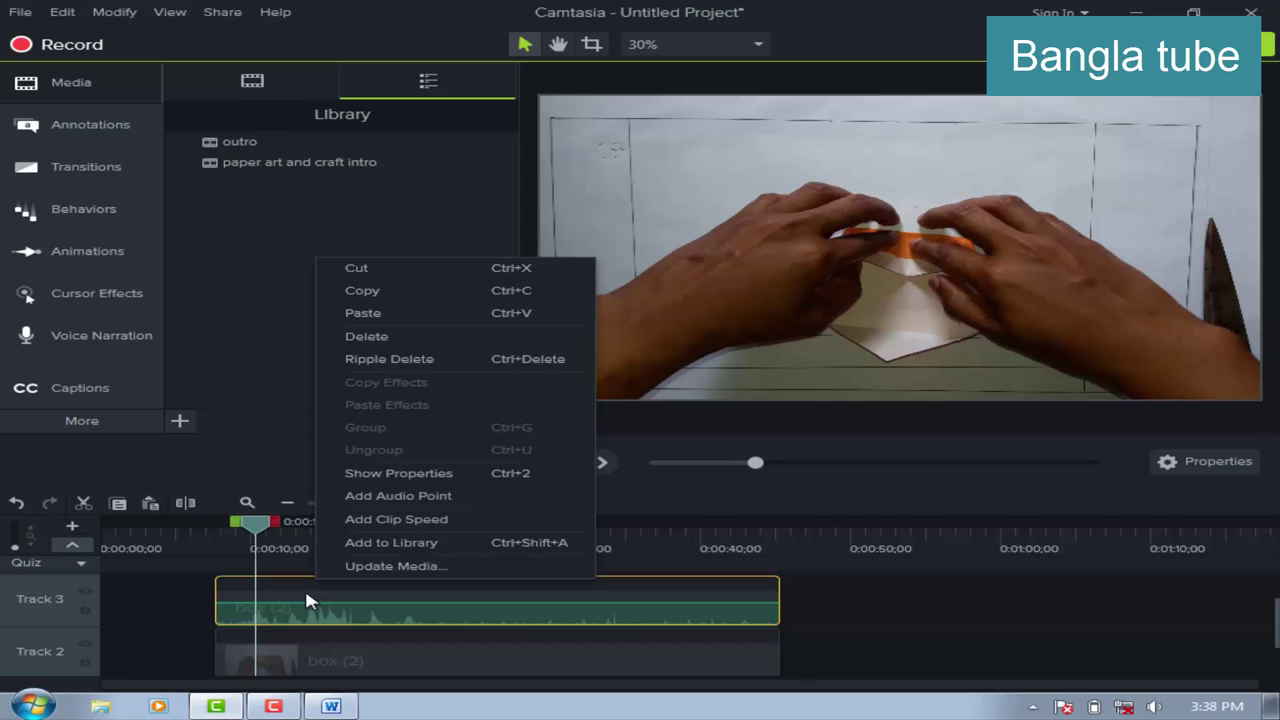
left_click(352, 345)
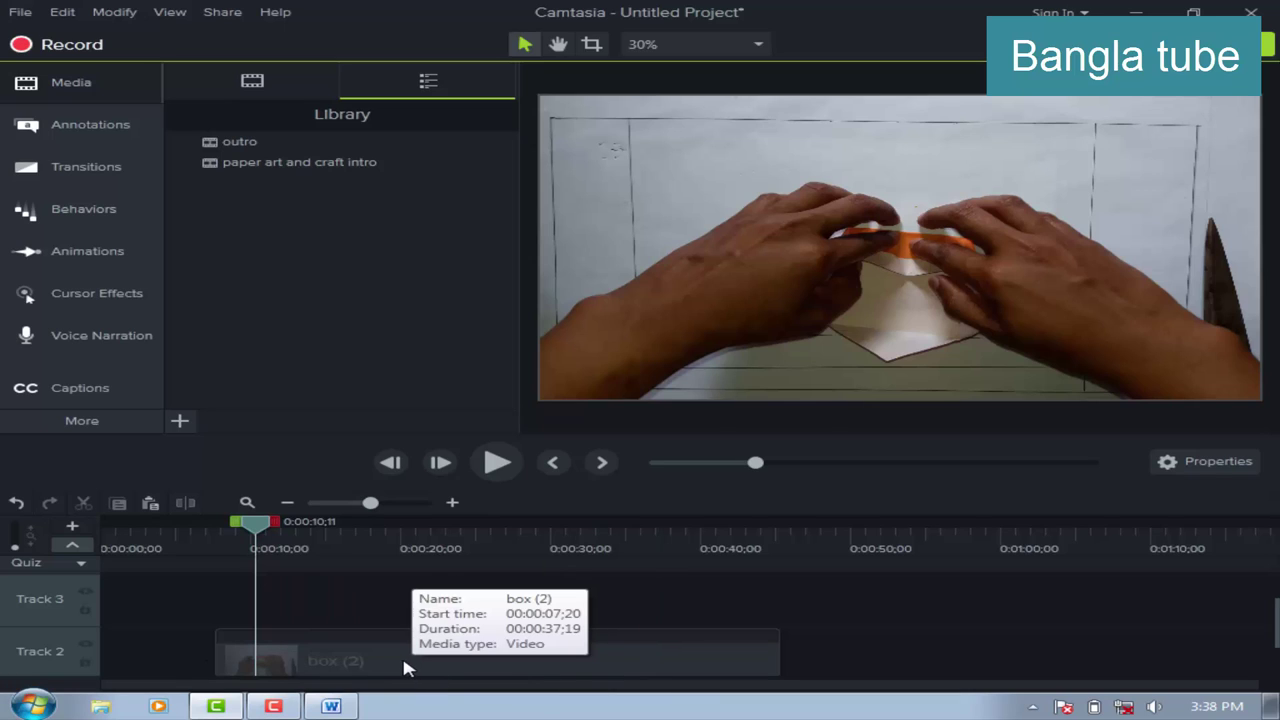
Switch to the Word topic list and colour the whole "Ribbon option" item 13 red.
left_click(331, 706)
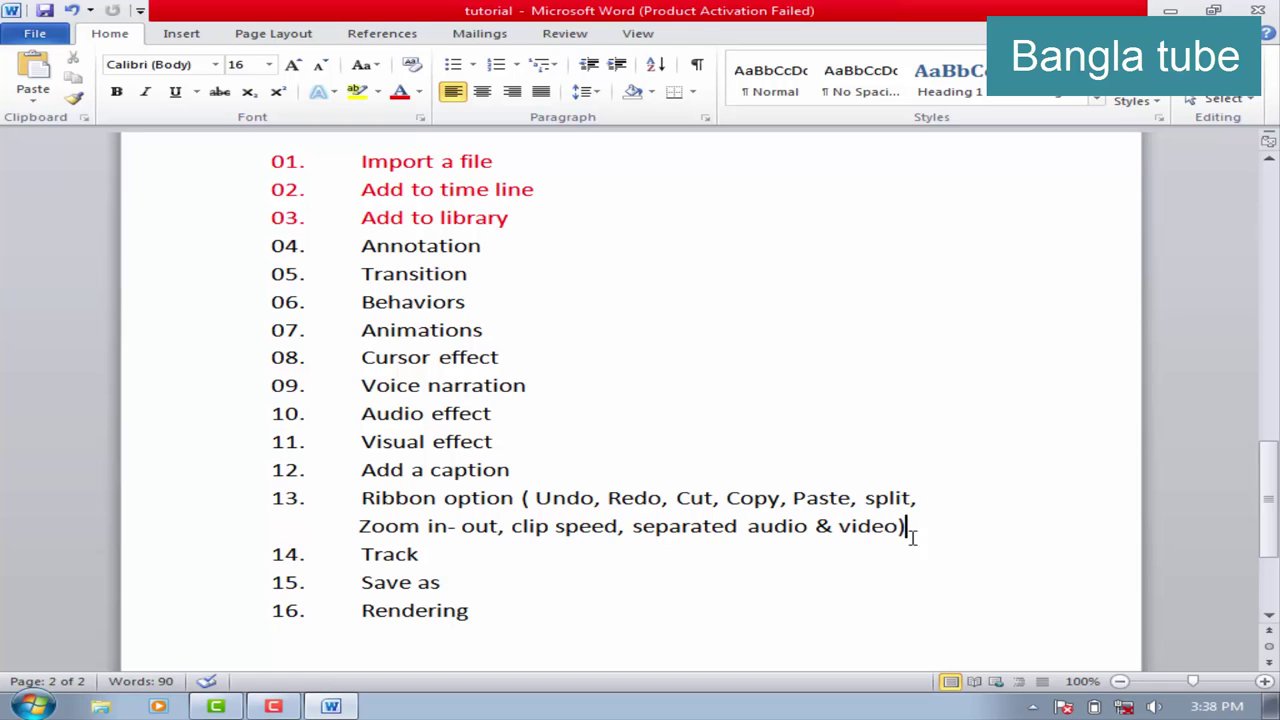
left_click_drag(908, 527, 383, 507)
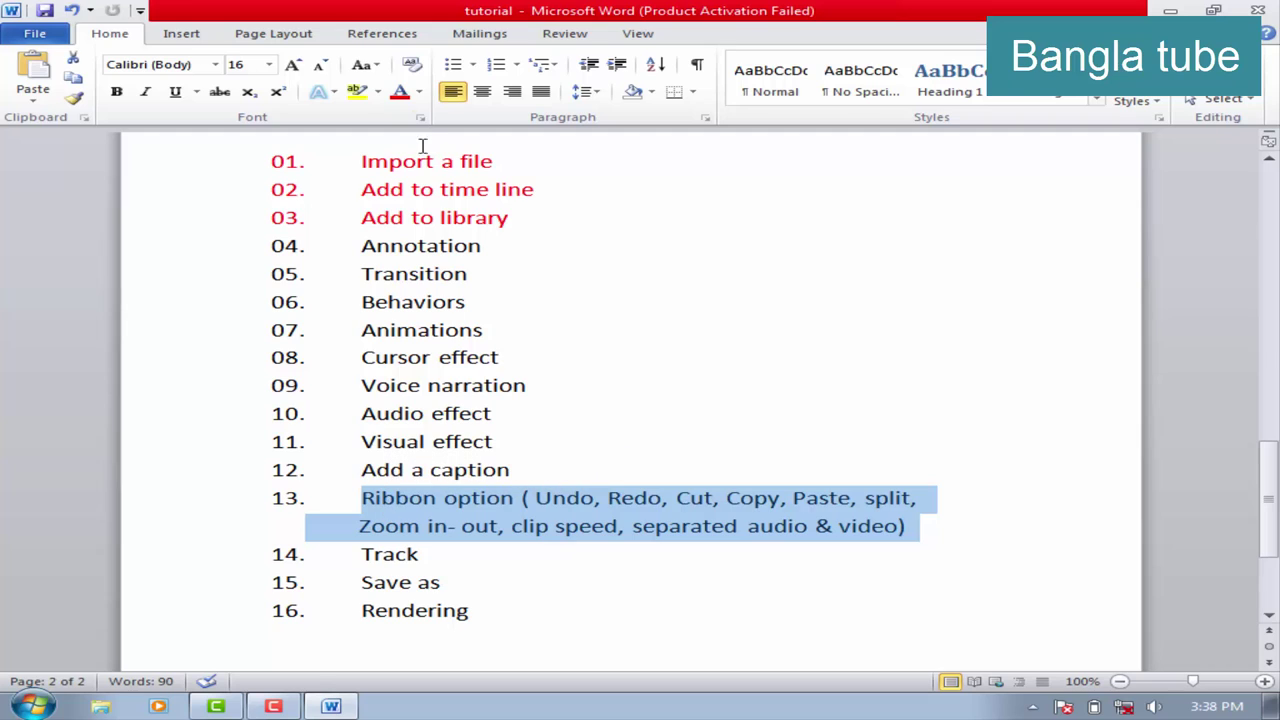
left_click(399, 92)
left_click(560, 569)
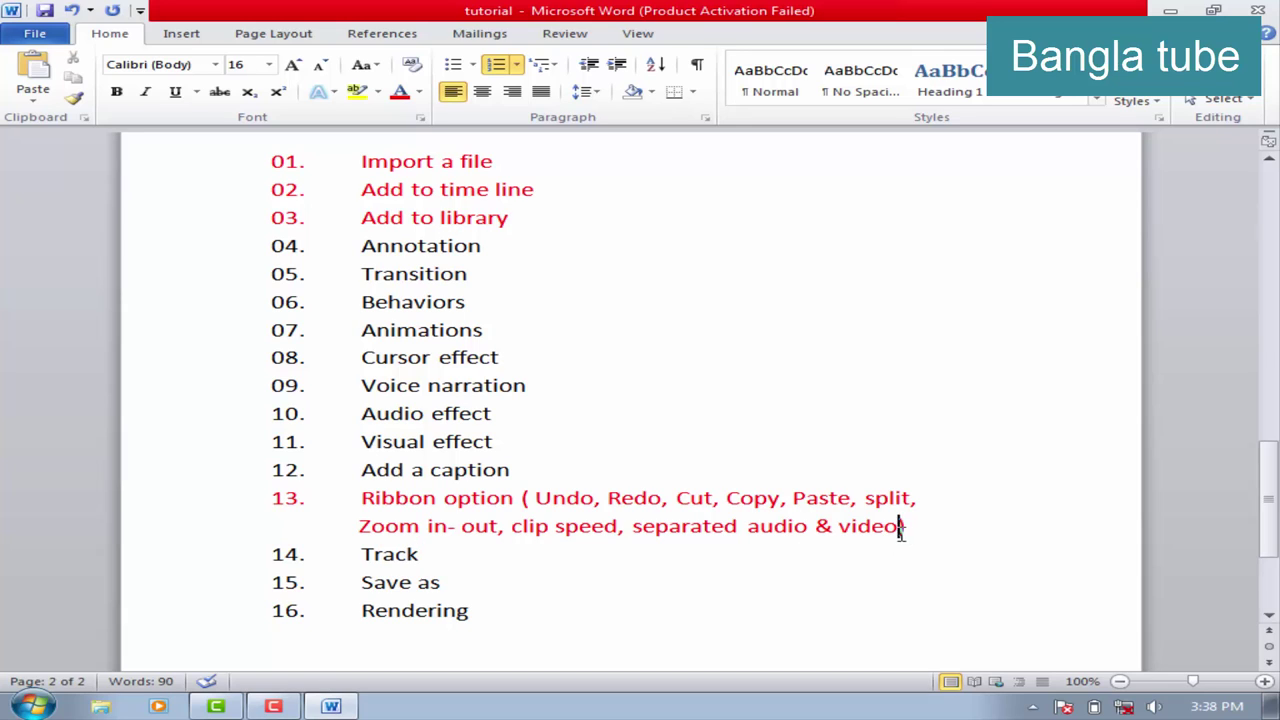
Highlight the "Ribbon option" item and the "Track" item in the topic list, and return to Camtasia.
left_click_drag(900, 530, 403, 519)
triple_click(393, 513)
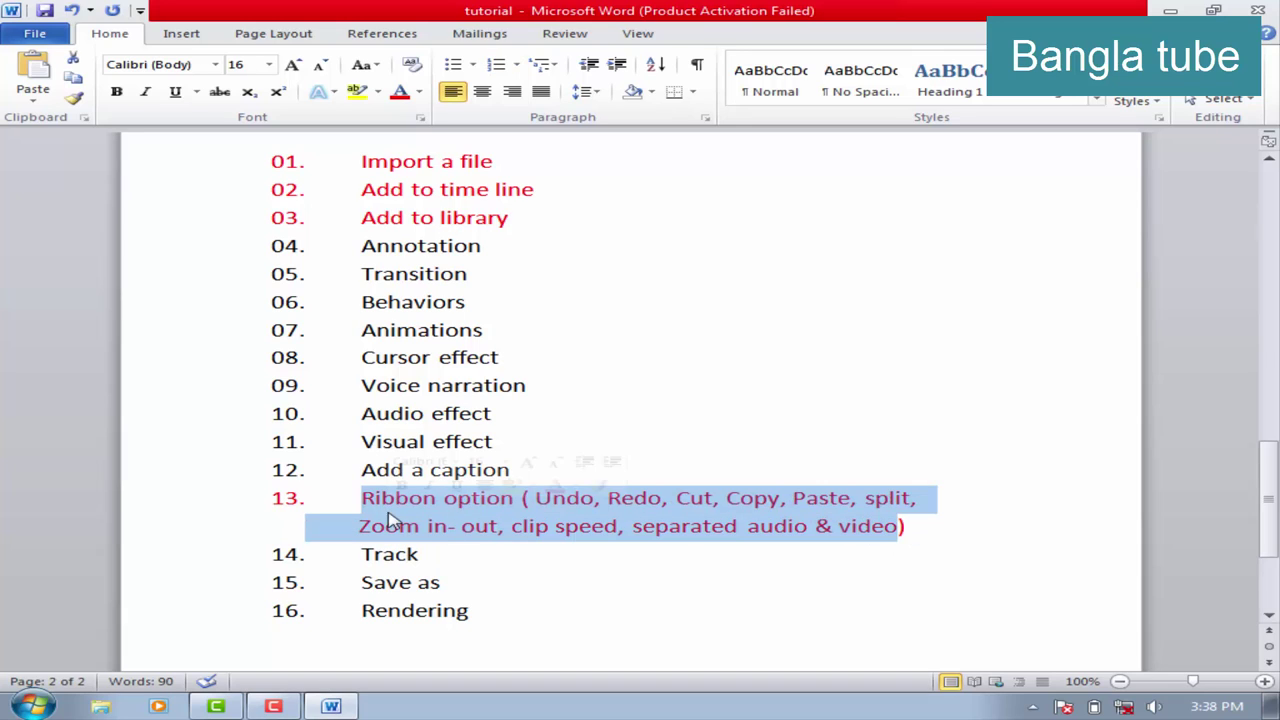
left_click(590, 594)
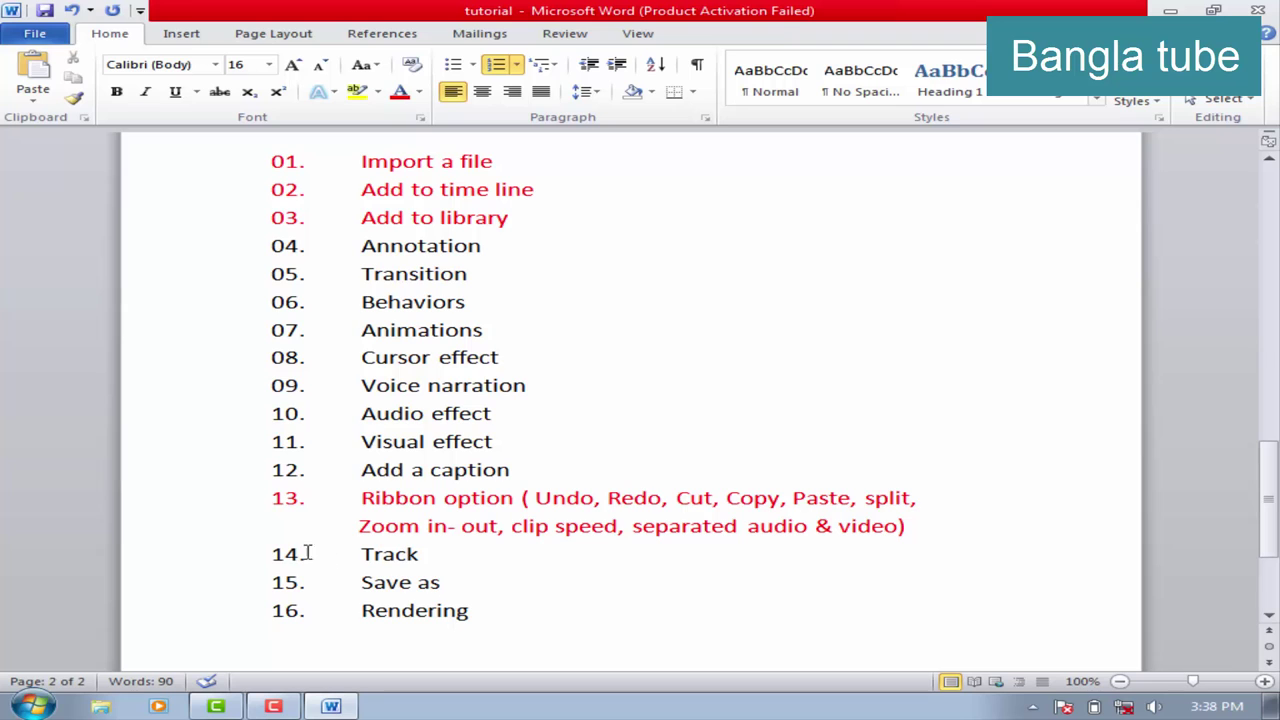
left_click(420, 554)
left_click_drag(420, 554, 349, 551)
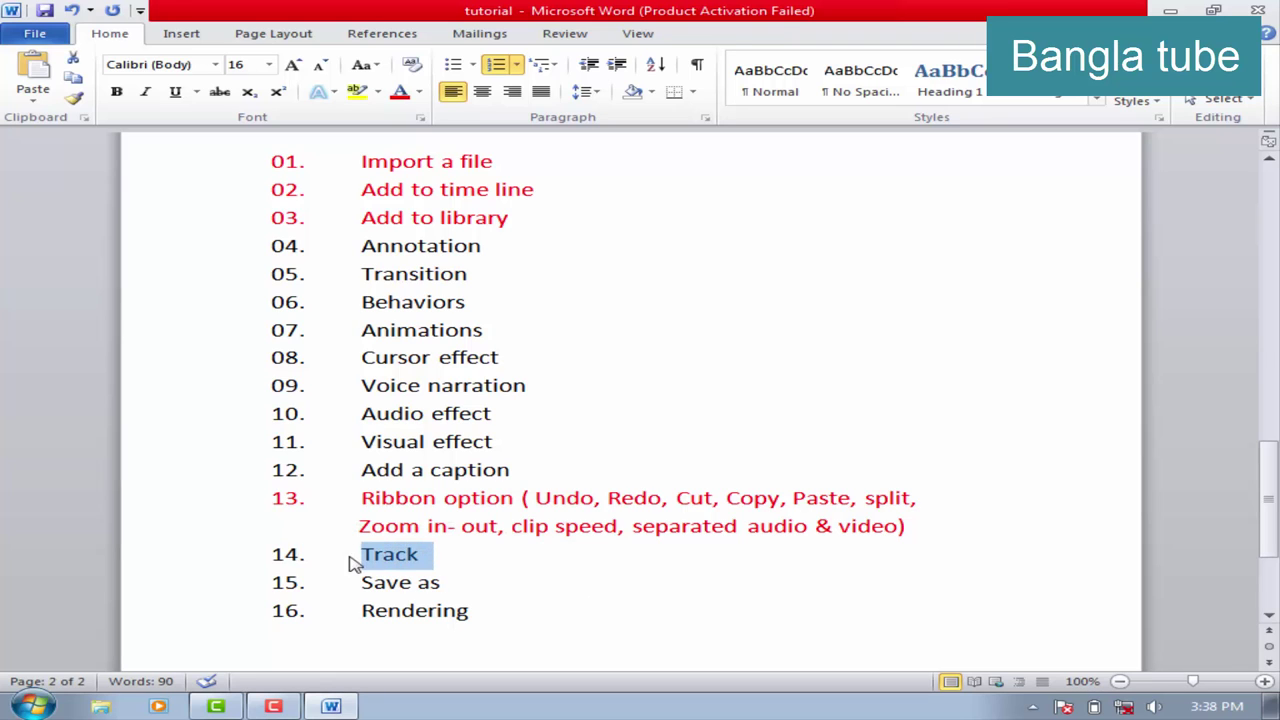
left_click(429, 583)
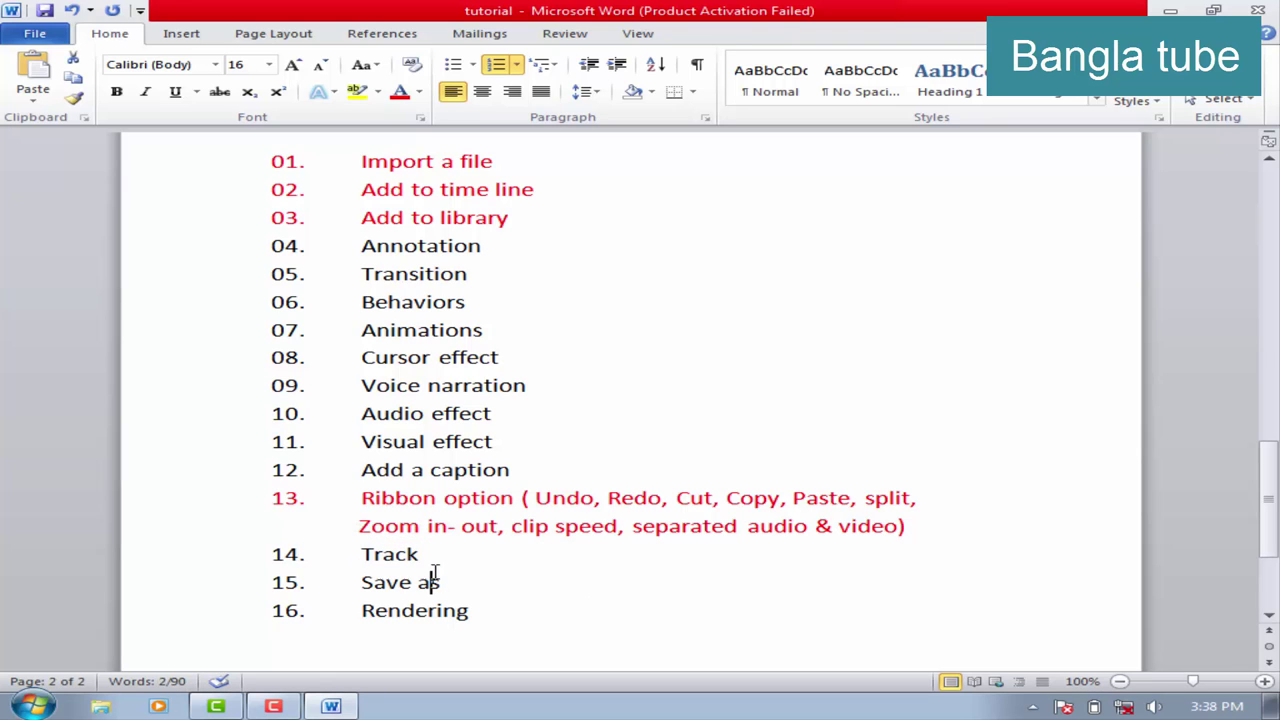
left_click(215, 706)
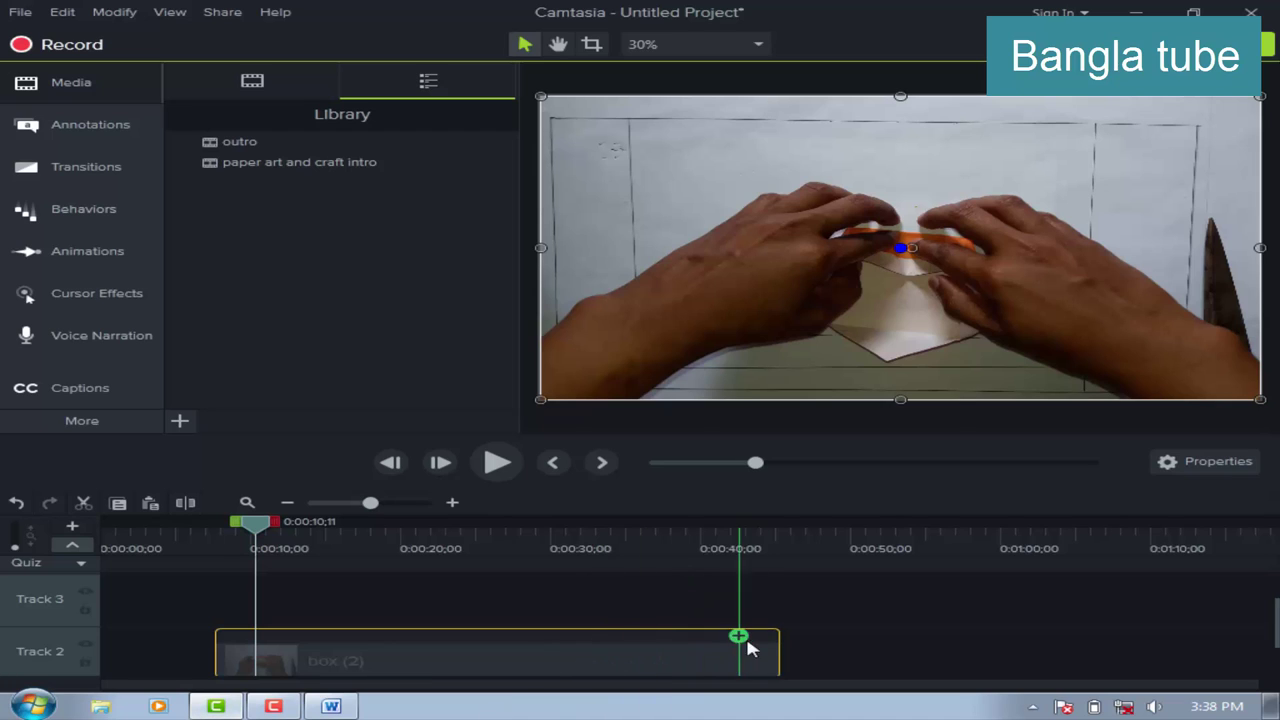
Examine the options available for the box (2) clip and for an empty area of Track 2.
right_click(820, 612)
right_click(621, 647)
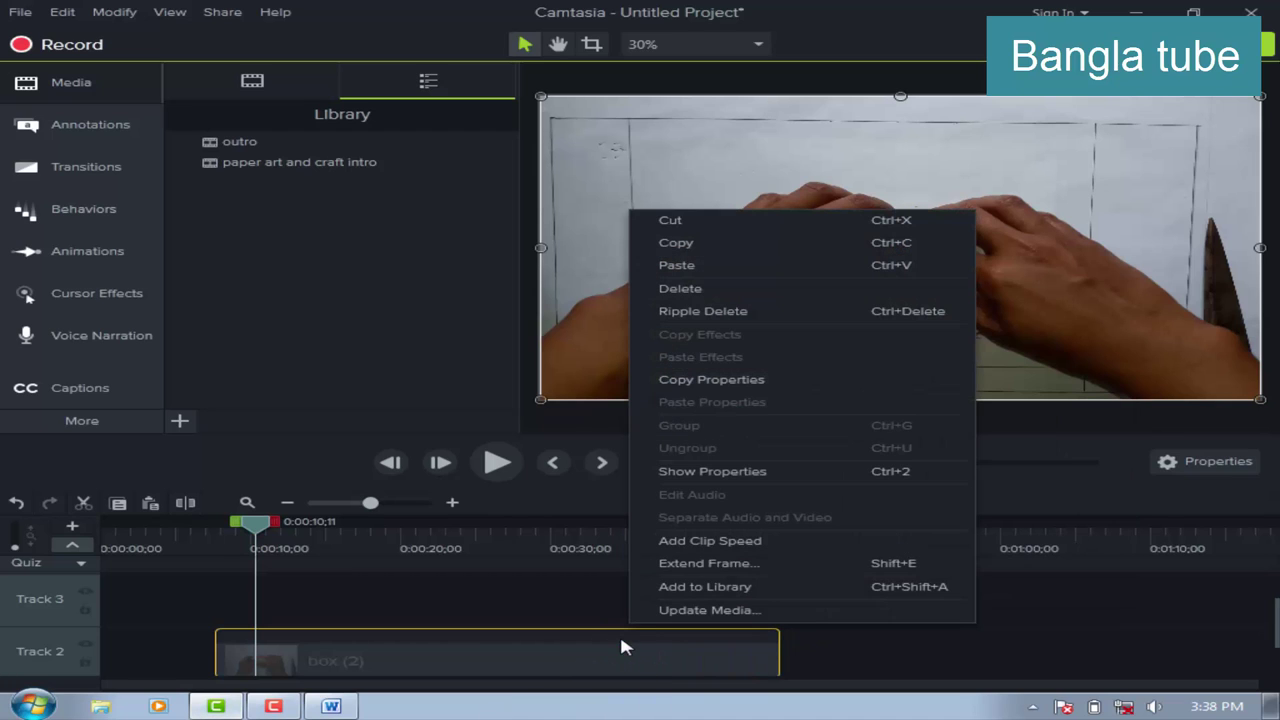
left_click(839, 647)
right_click(839, 647)
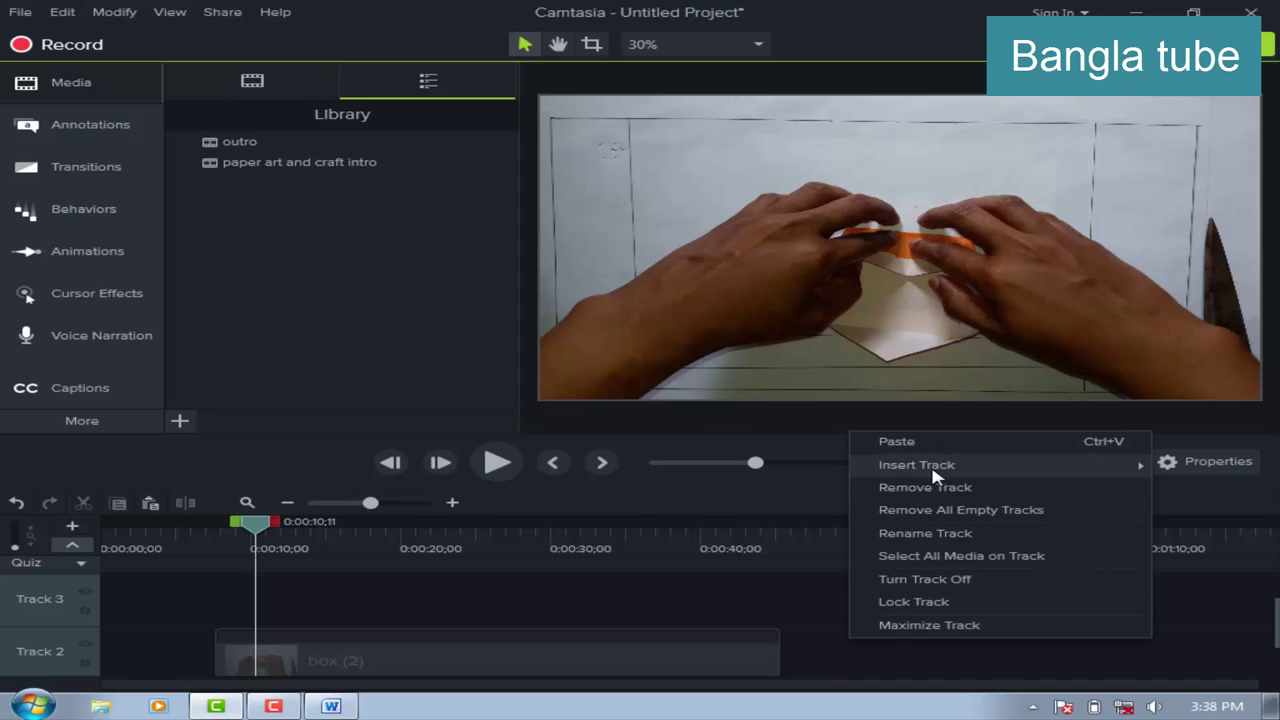
mouse_move(918, 468)
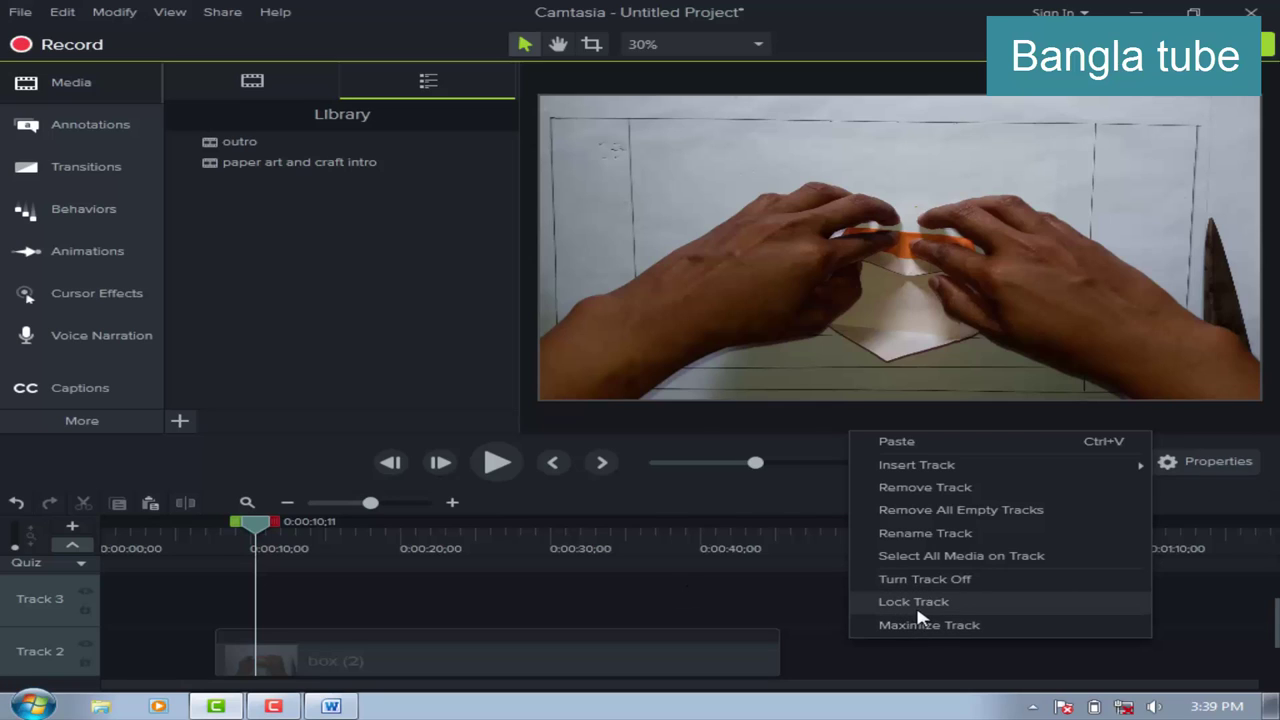
Copy the box (2) clip from Track 2 and paste it onto Track 3, starting at about 0:00:11.
left_click(363, 667)
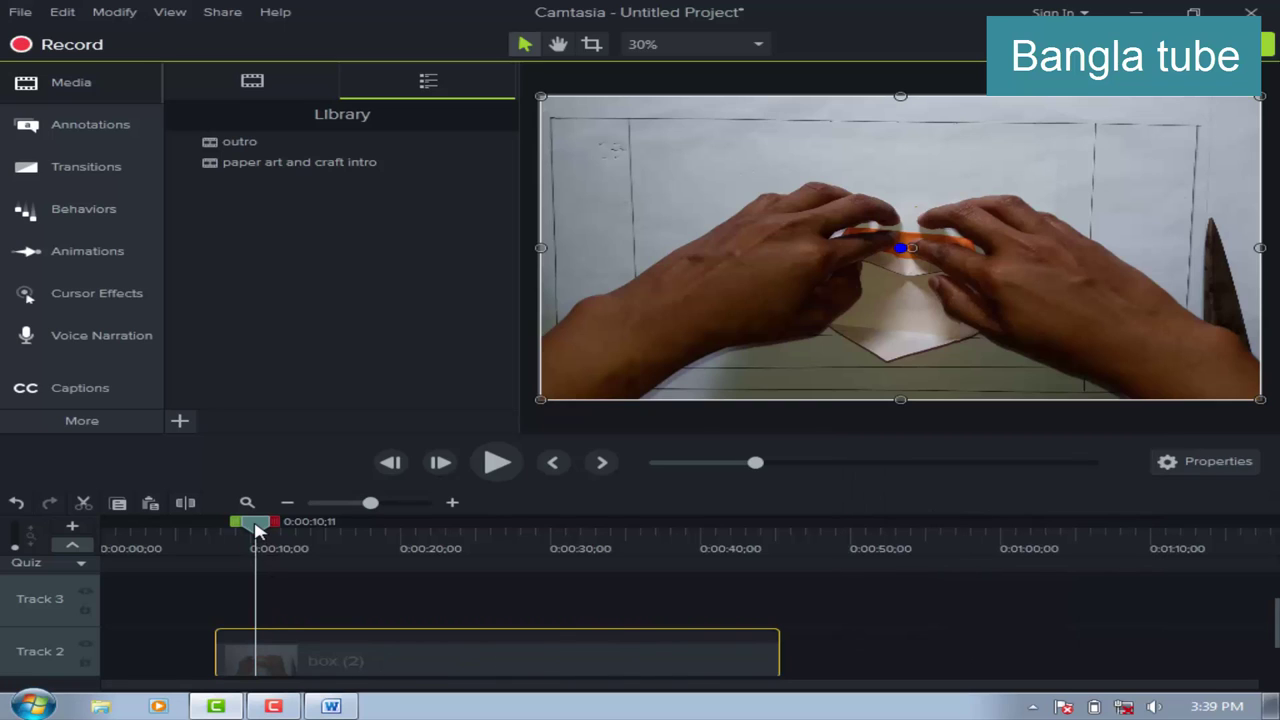
right_click(290, 666)
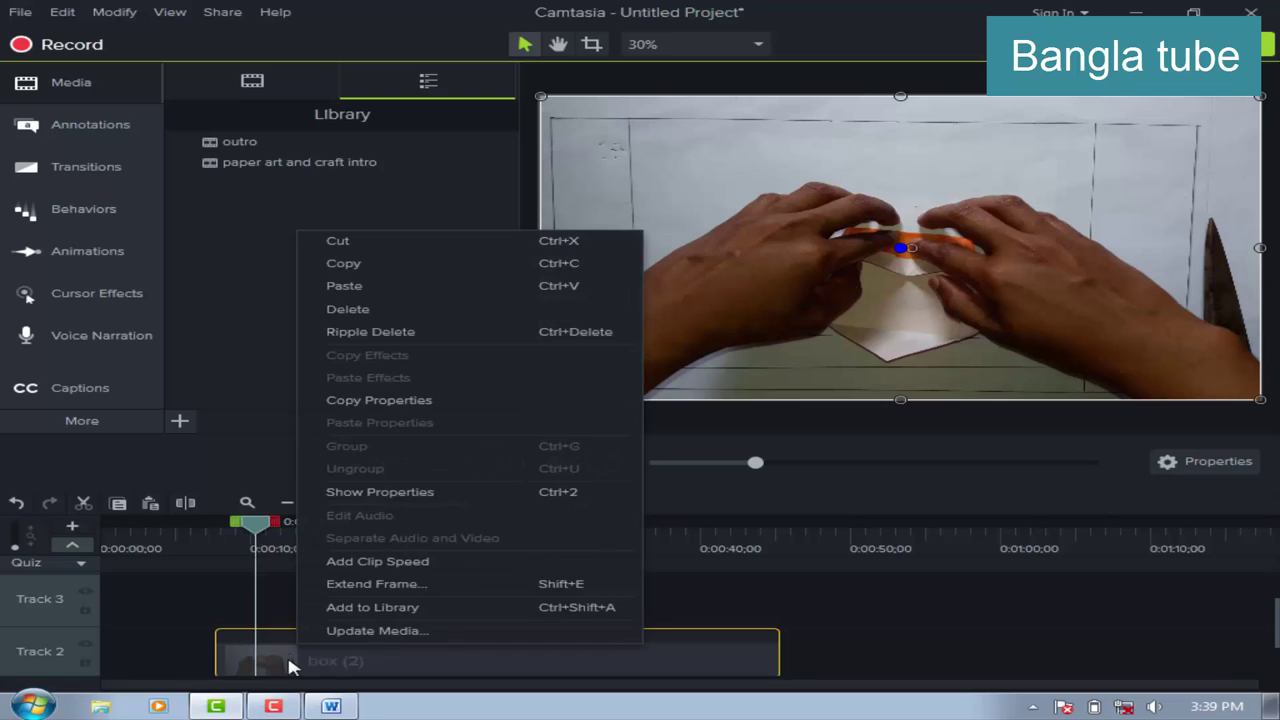
left_click(330, 266)
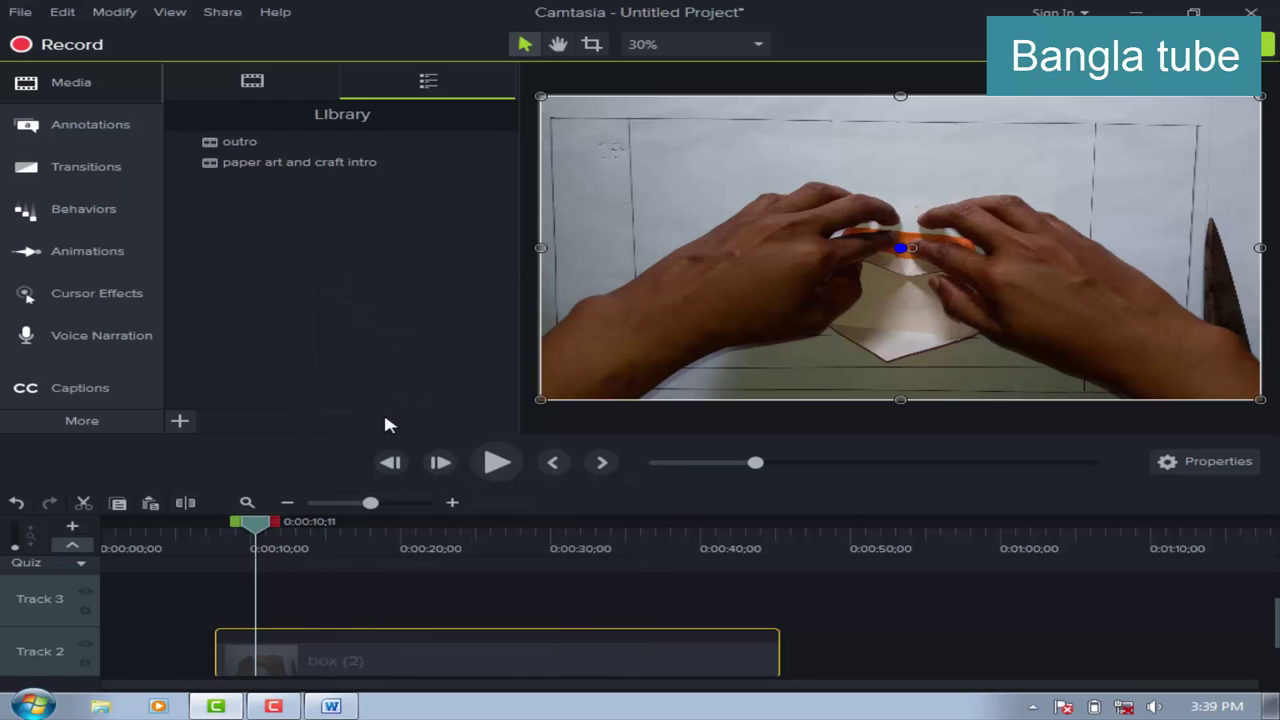
right_click(289, 596)
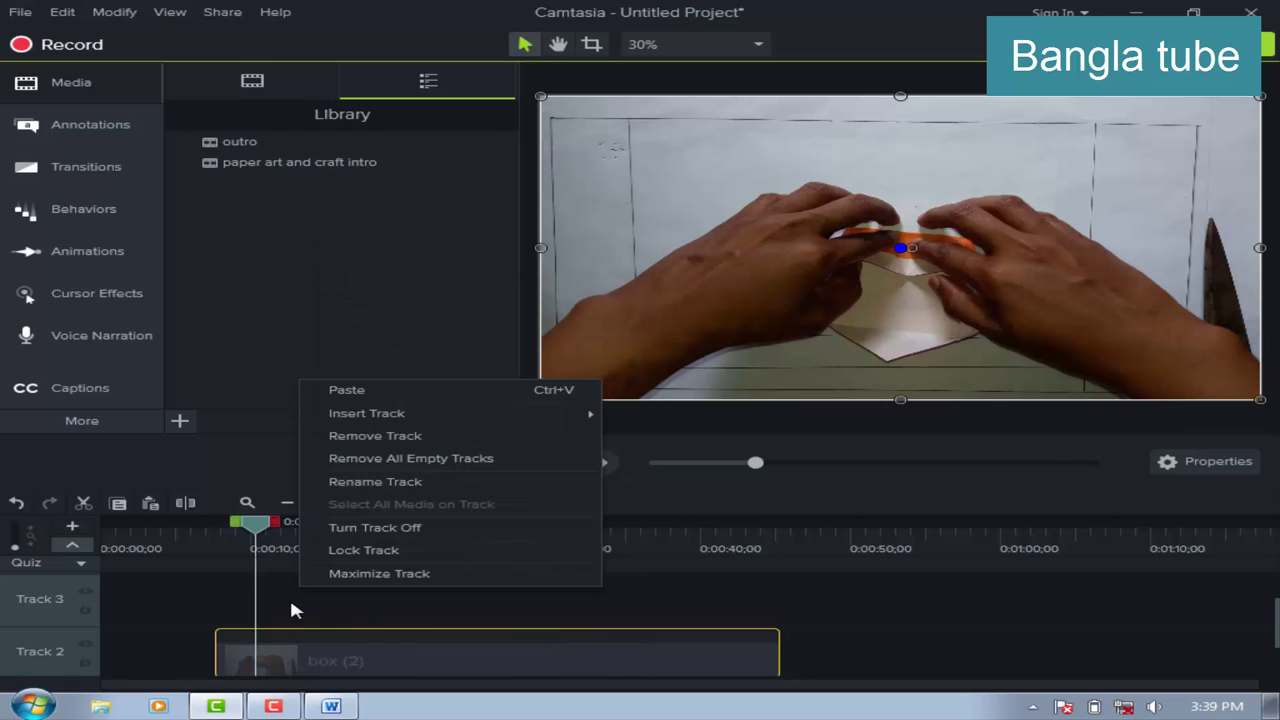
left_click(355, 389)
left_click_drag(391, 622, 374, 623)
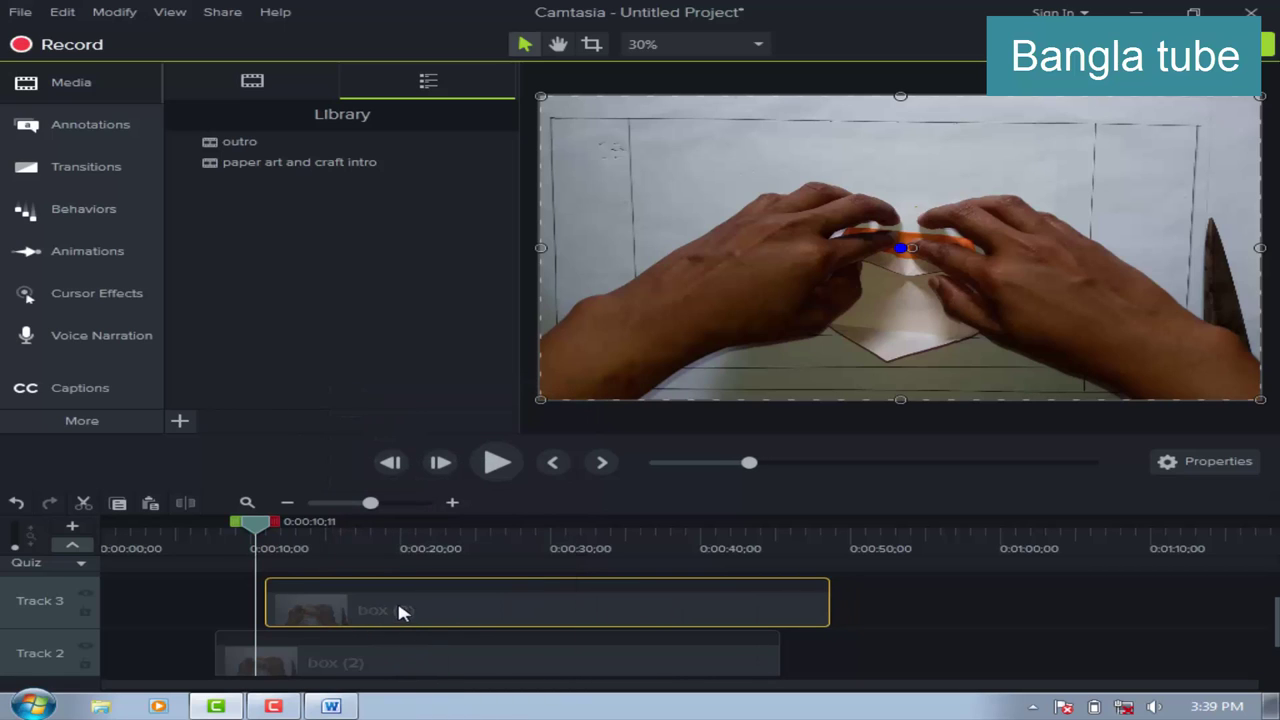
left_click(335, 655)
left_click(331, 590)
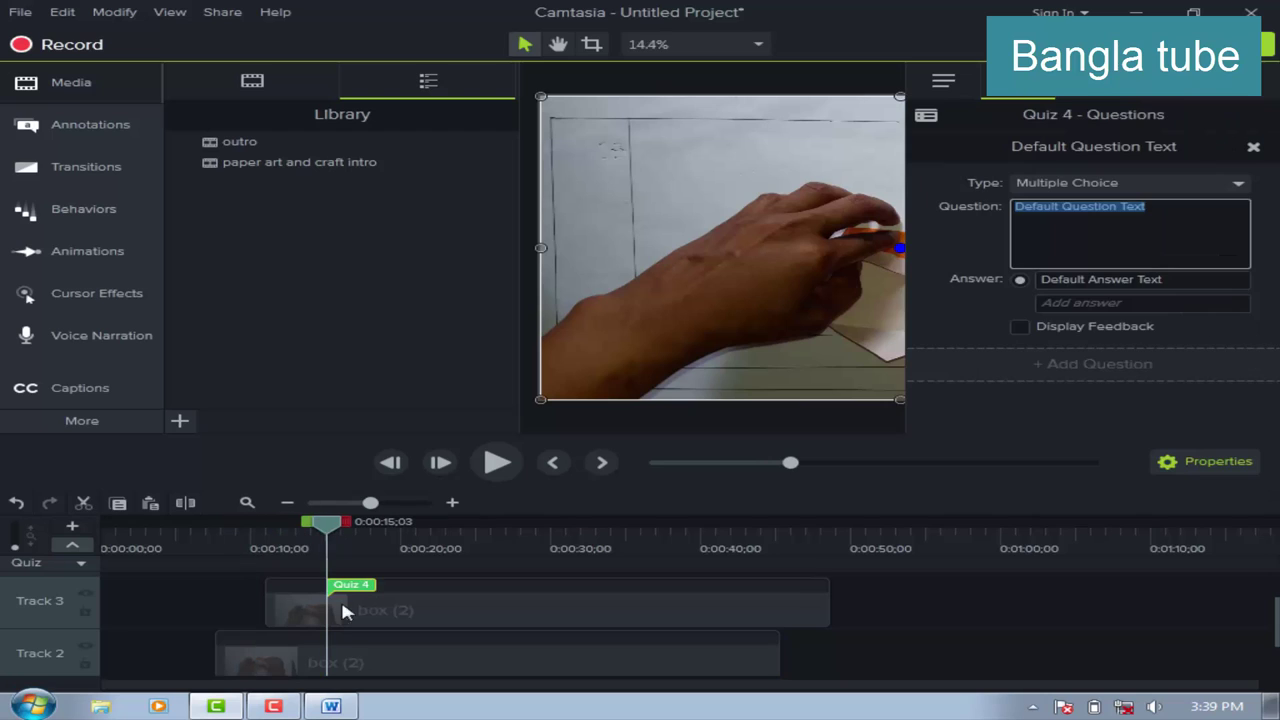
left_click(15, 503)
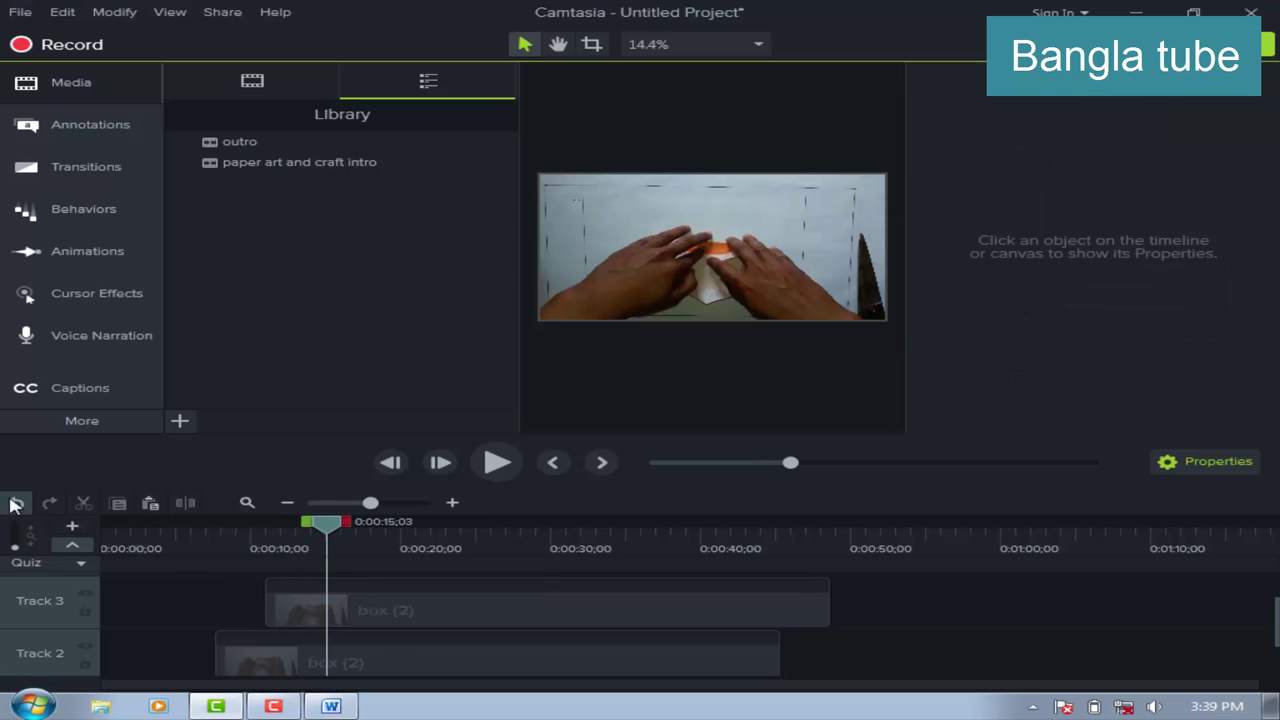
Select the box (2) clips on Track 3 and Track 2 in turn, and view the Track 2 clip's options.
left_click(437, 601)
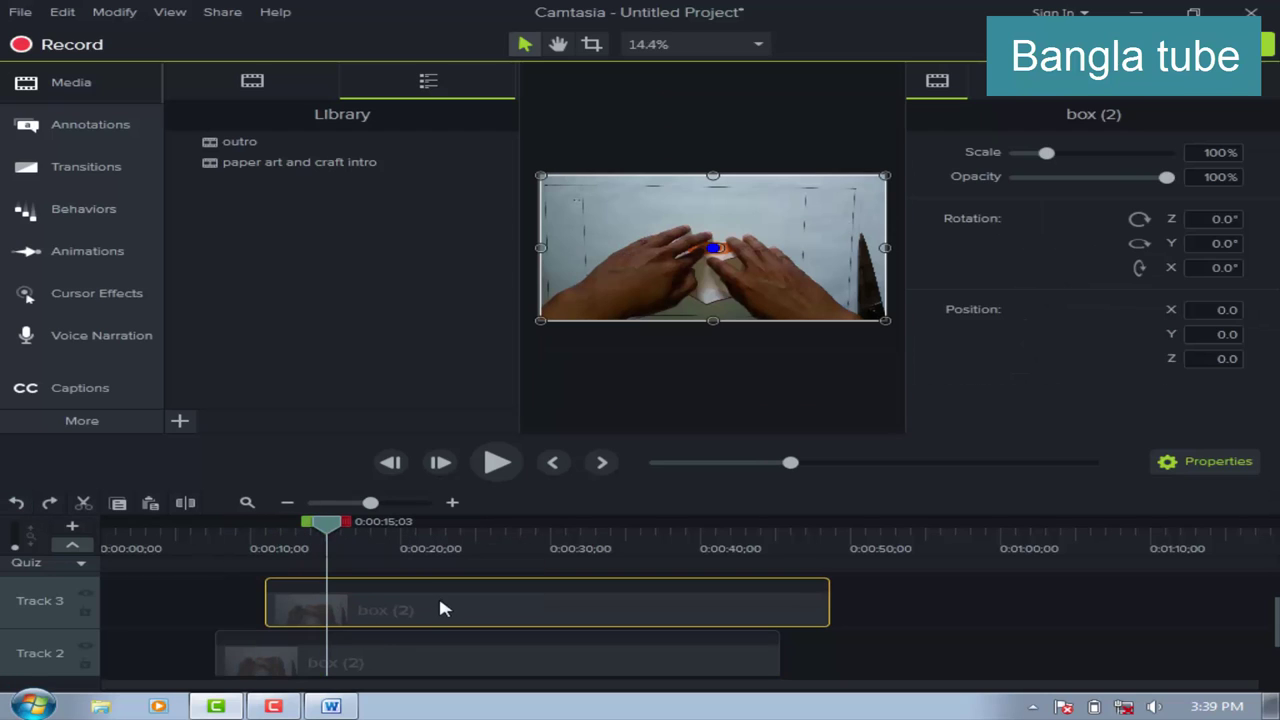
left_click(259, 658)
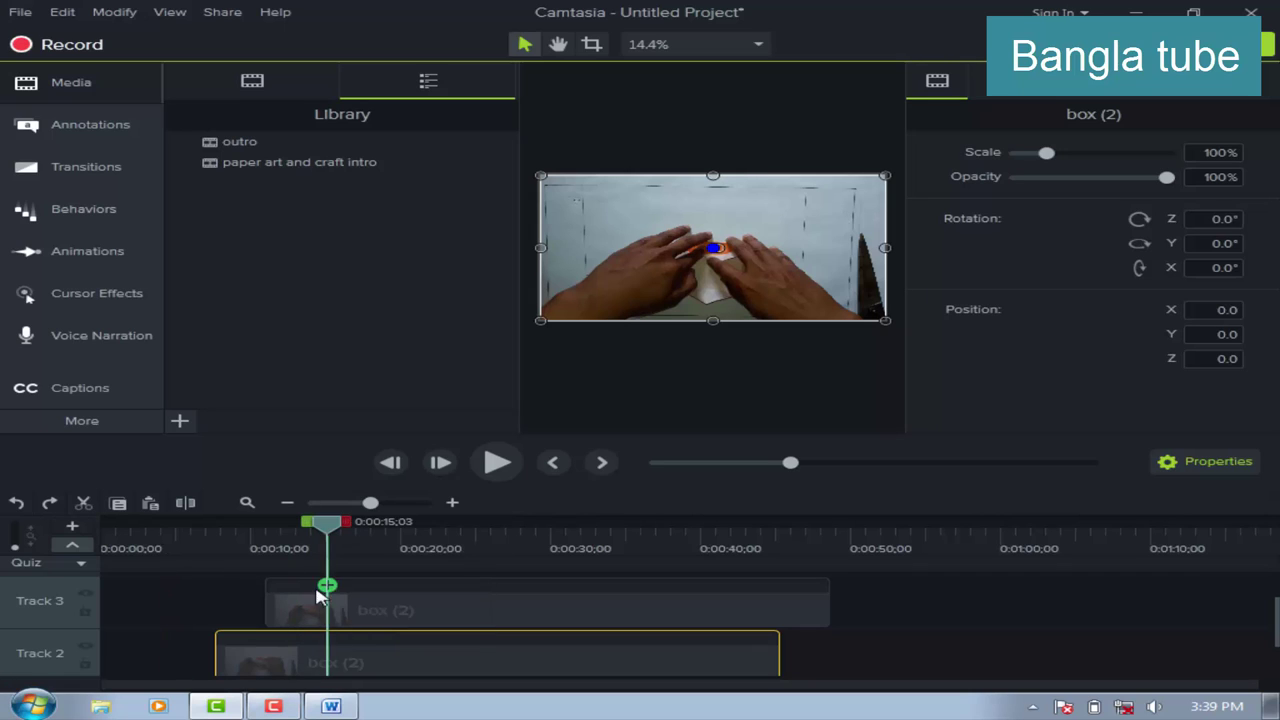
right_click(288, 641)
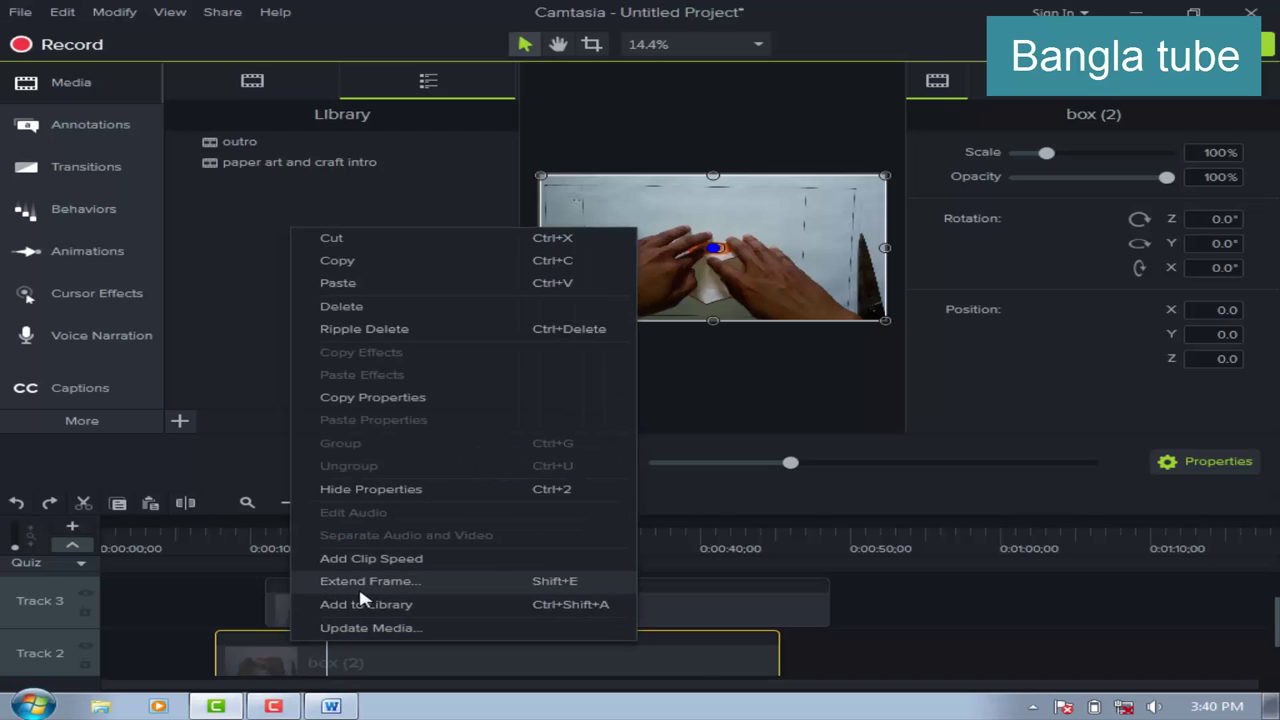
left_click(800, 660)
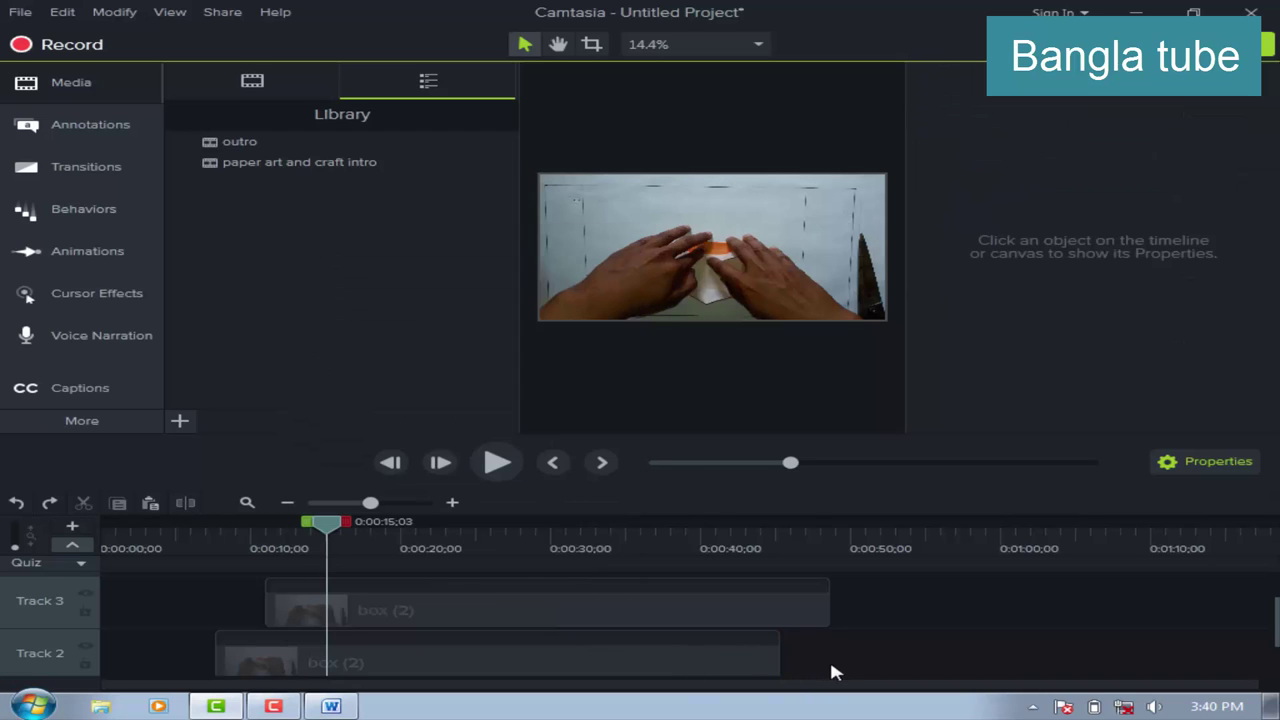
Lock and unlock Track 2 and Track 3 in turn.
left_click(232, 668)
right_click(130, 649)
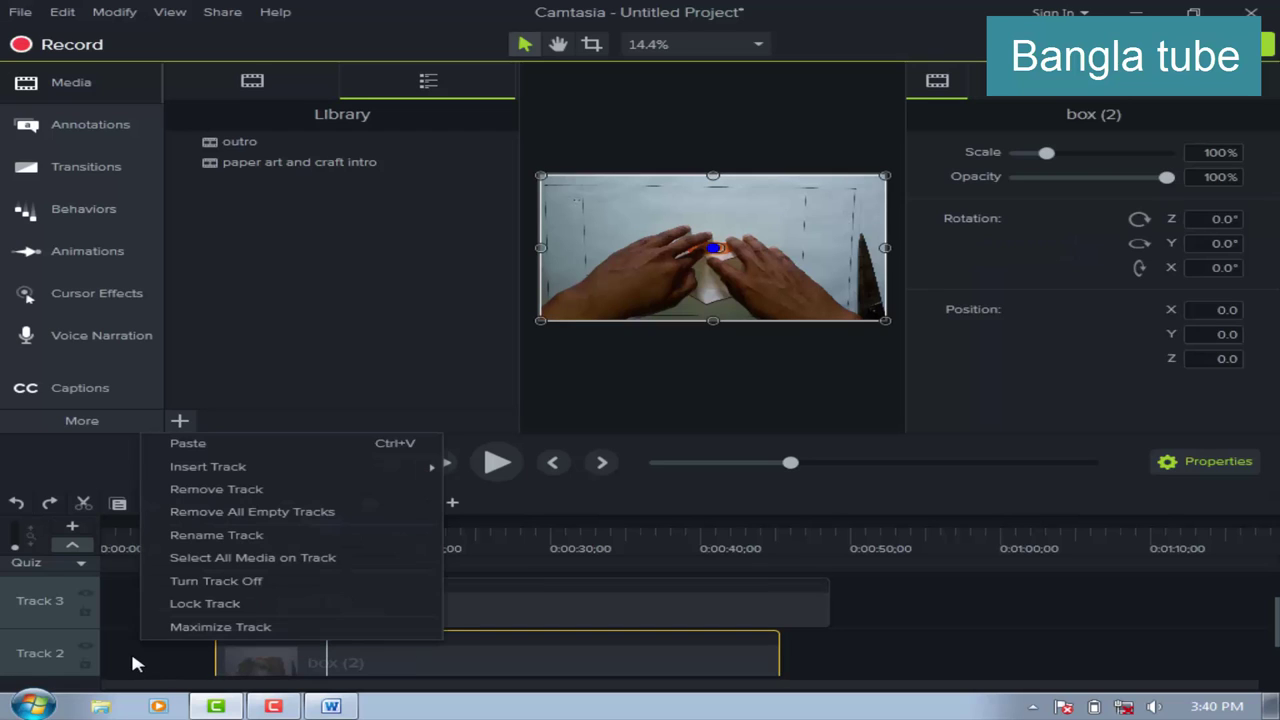
left_click(158, 605)
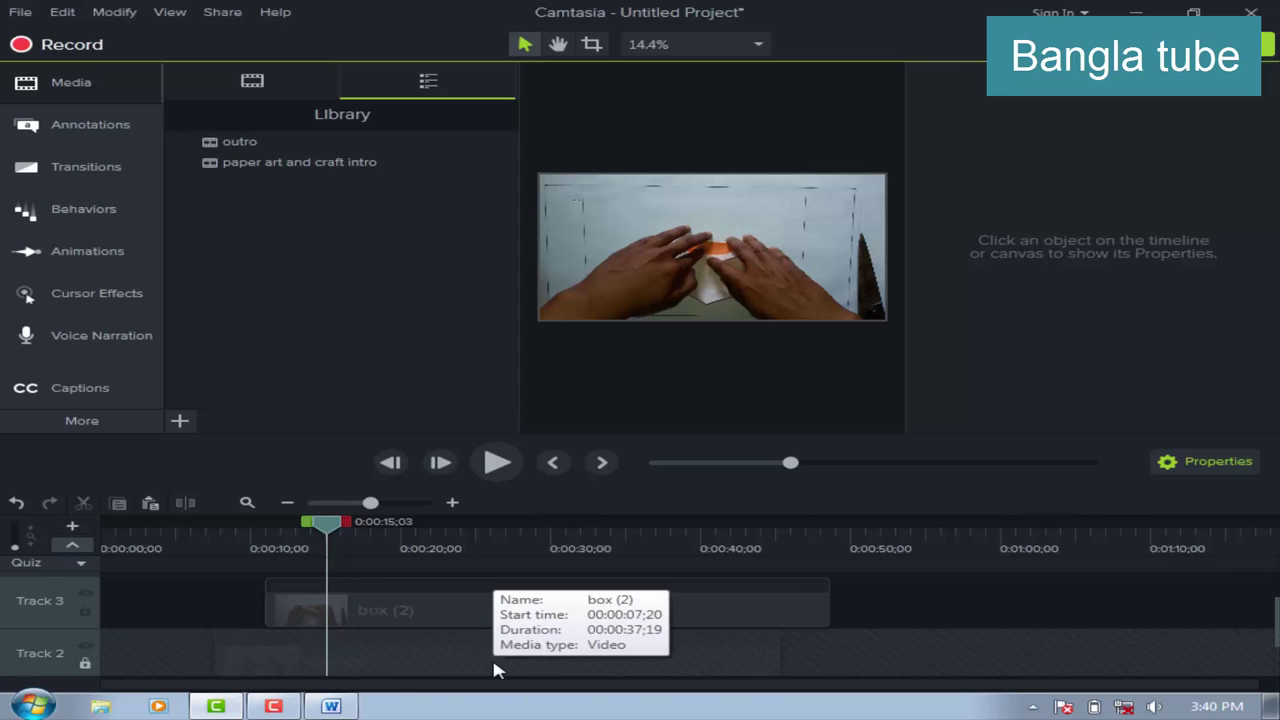
left_click(86, 664)
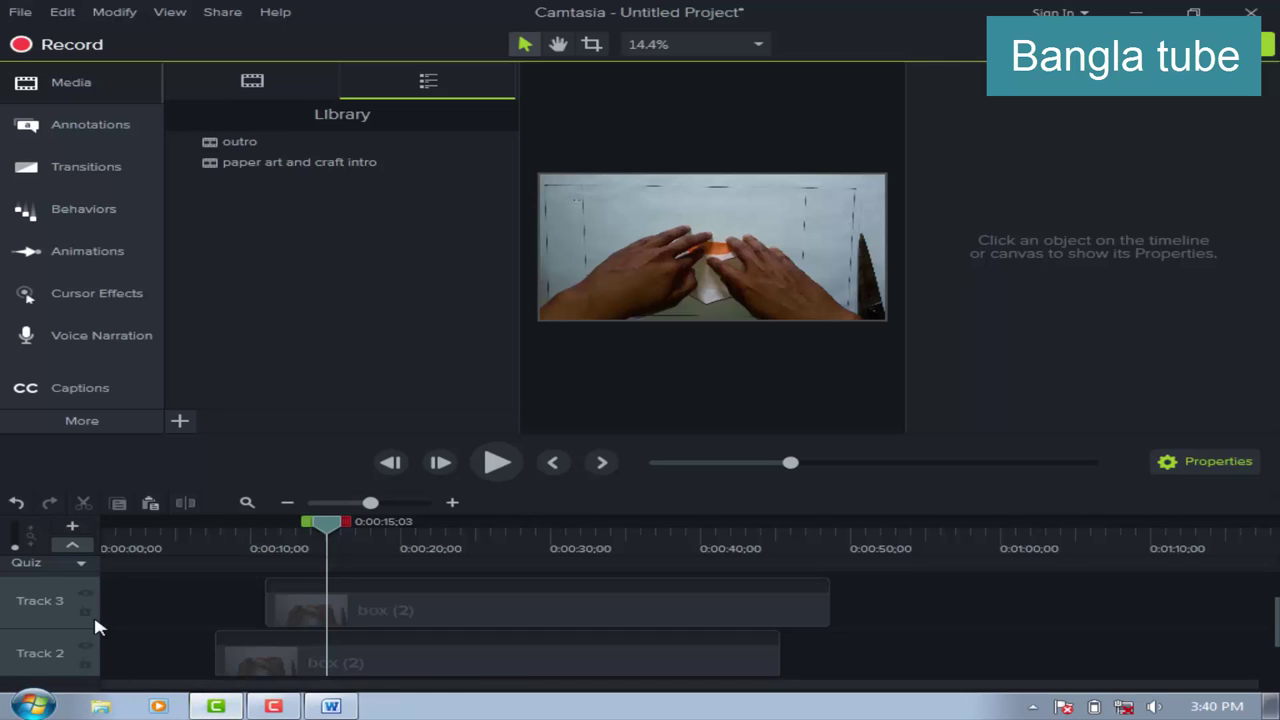
left_click(84, 614)
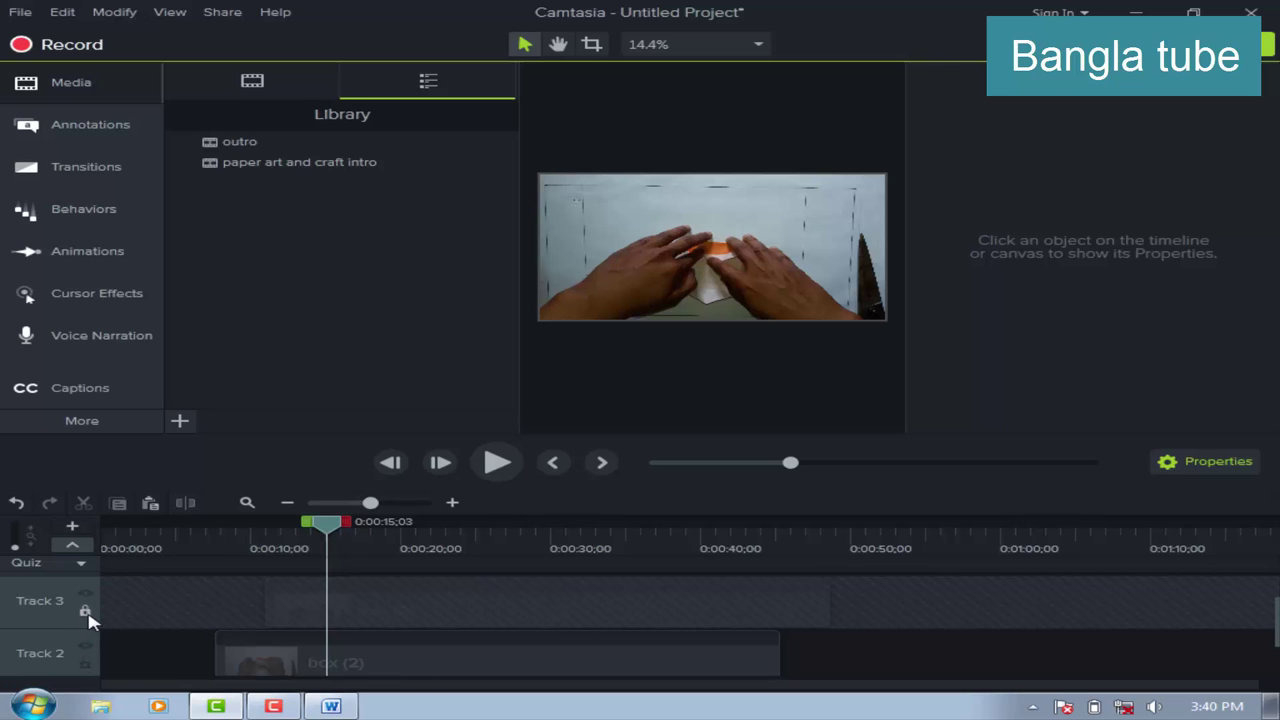
left_click(84, 662)
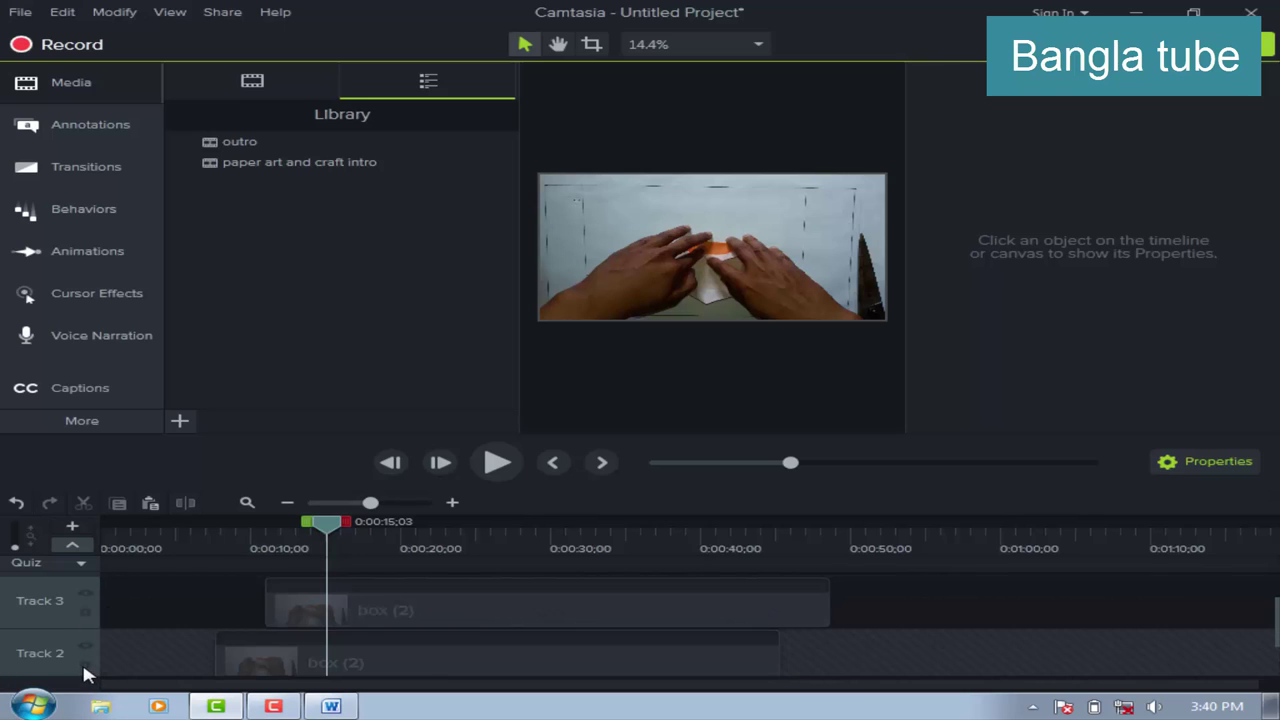
left_click(84, 663)
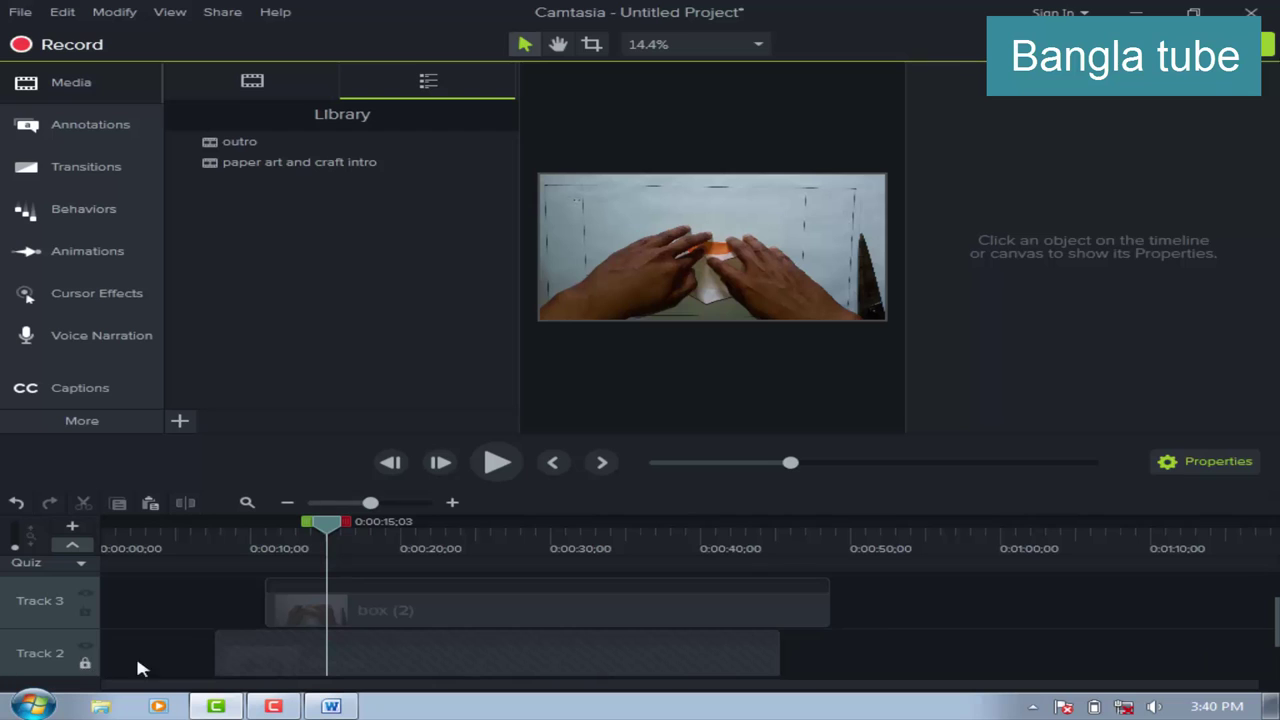
Delete the pasted box (2) clip from Track 3.
left_click(395, 609)
key("Delete")
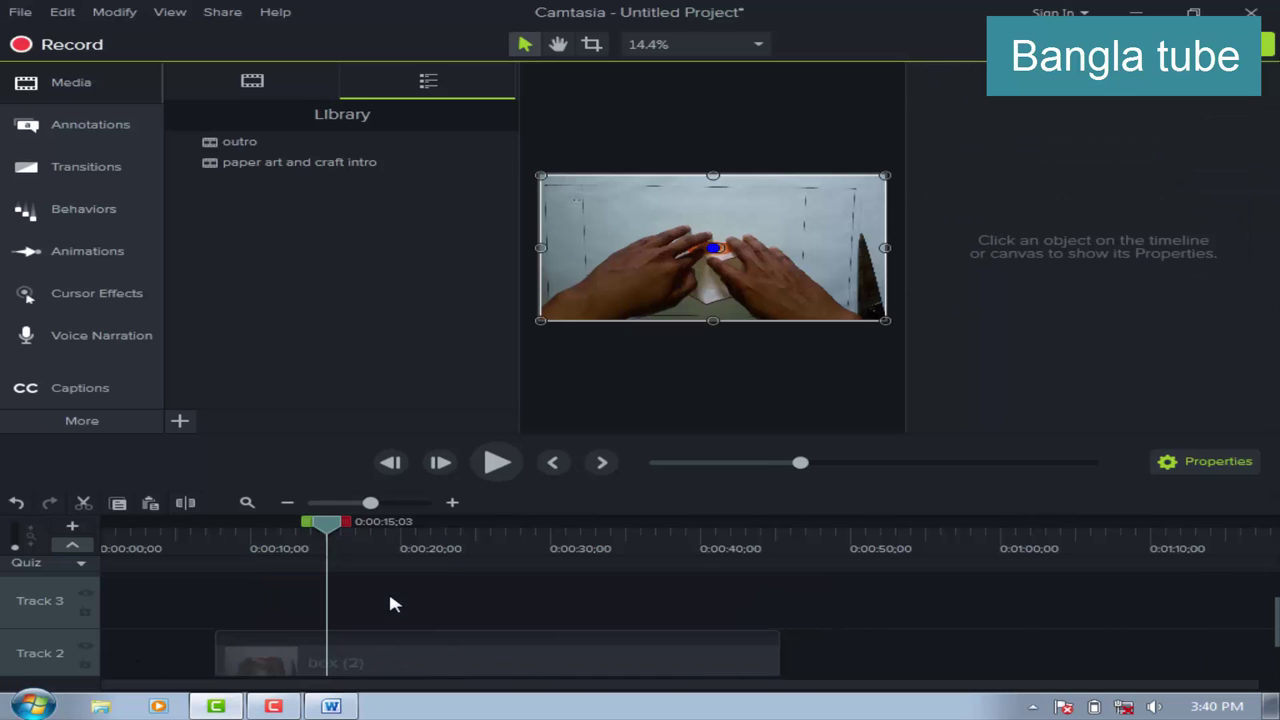
Switch to the Word topic list and colour the "Track" item 14 red.
left_click(333, 708)
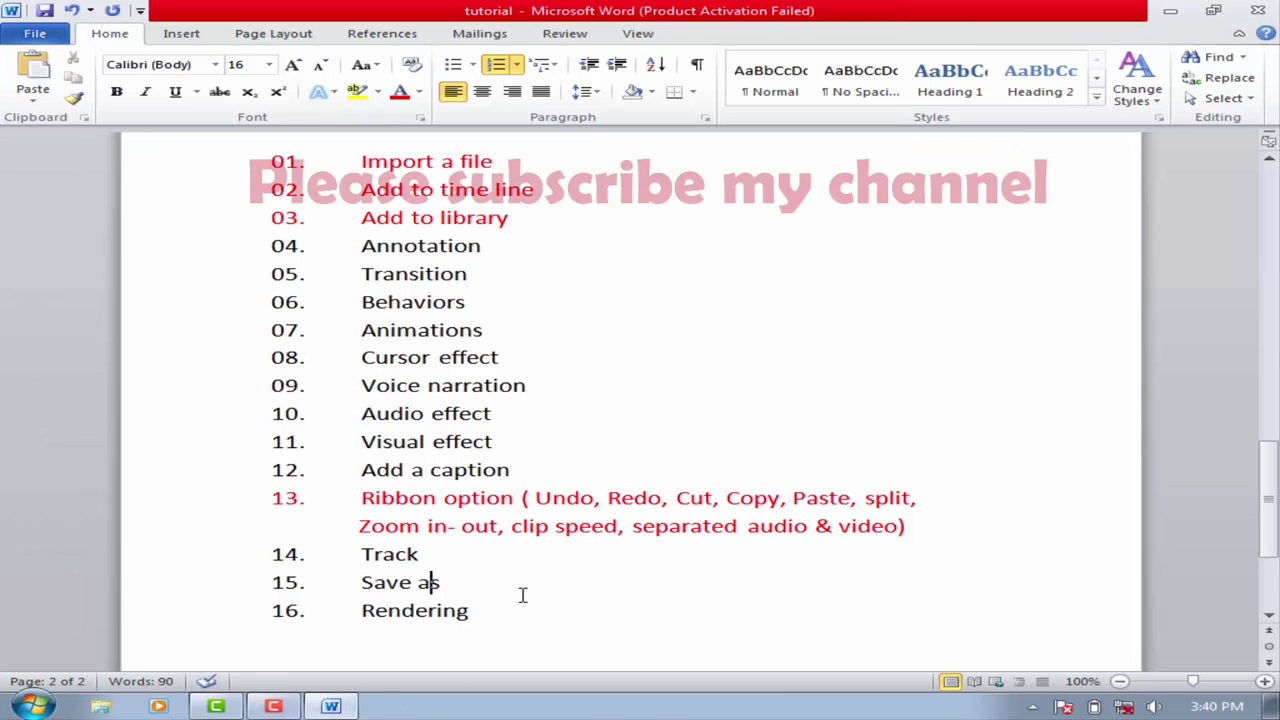
left_click_drag(440, 557, 365, 557)
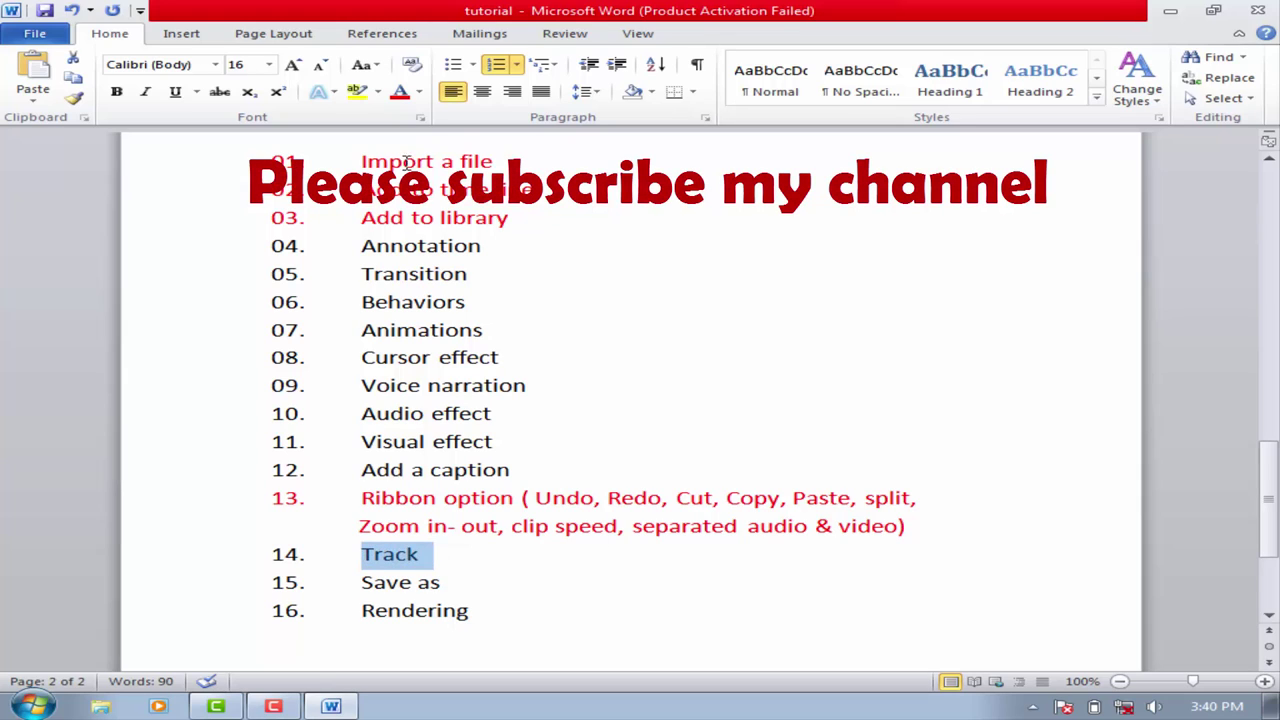
left_click(399, 93)
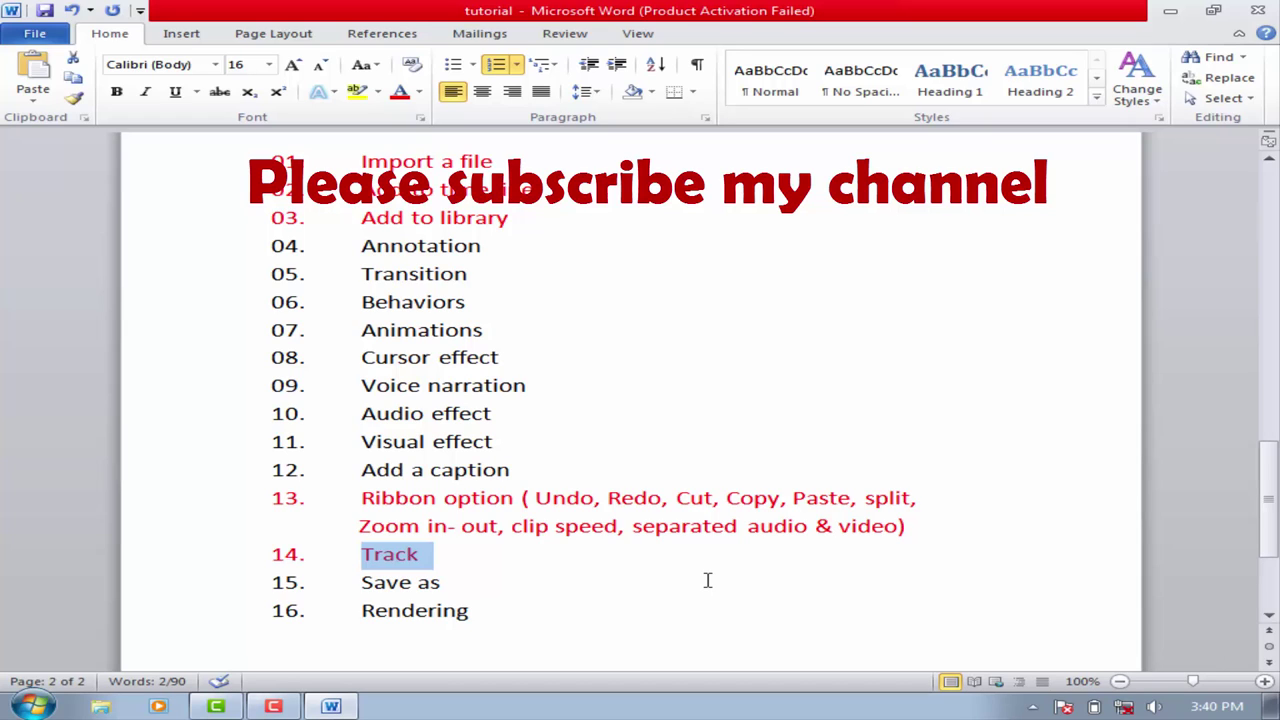
left_click(273, 706)
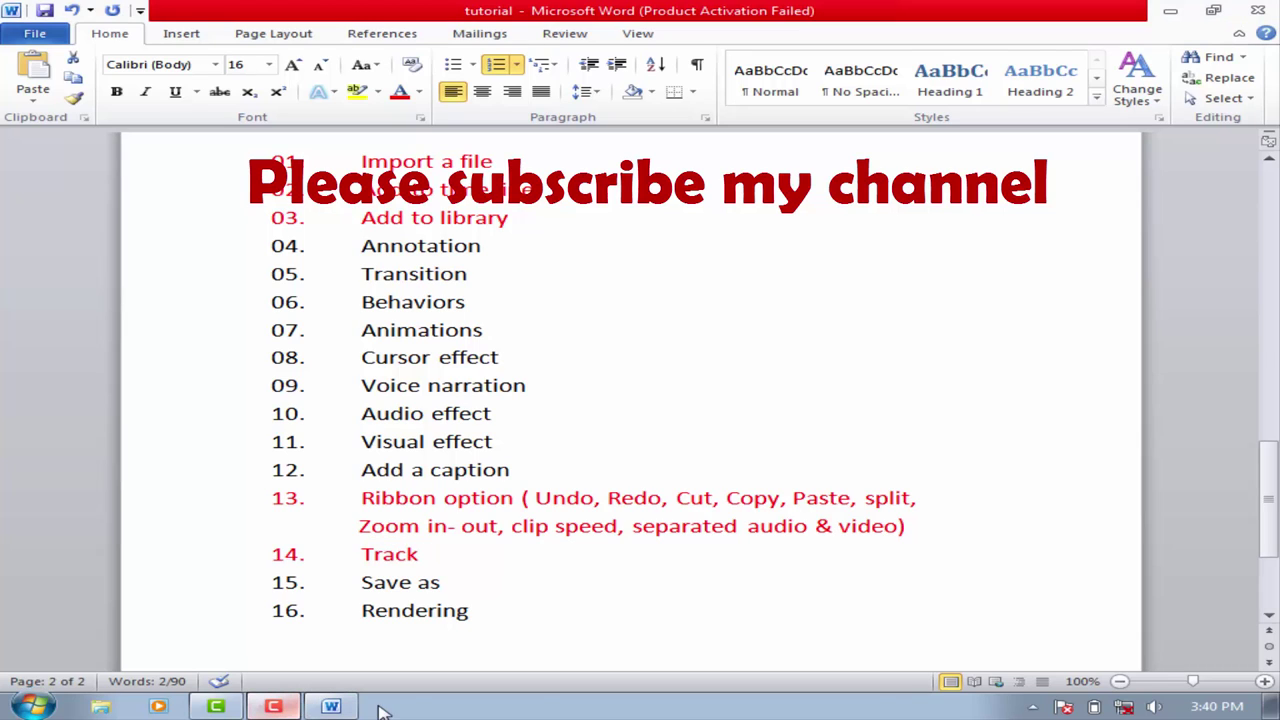